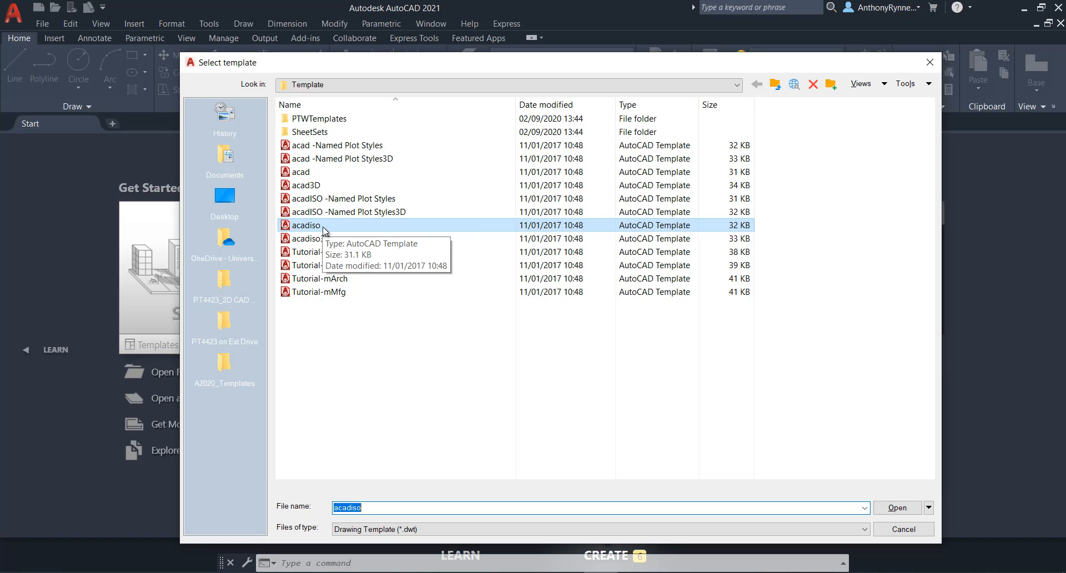
Create a new drawing from the acadiso template
click(891, 508)
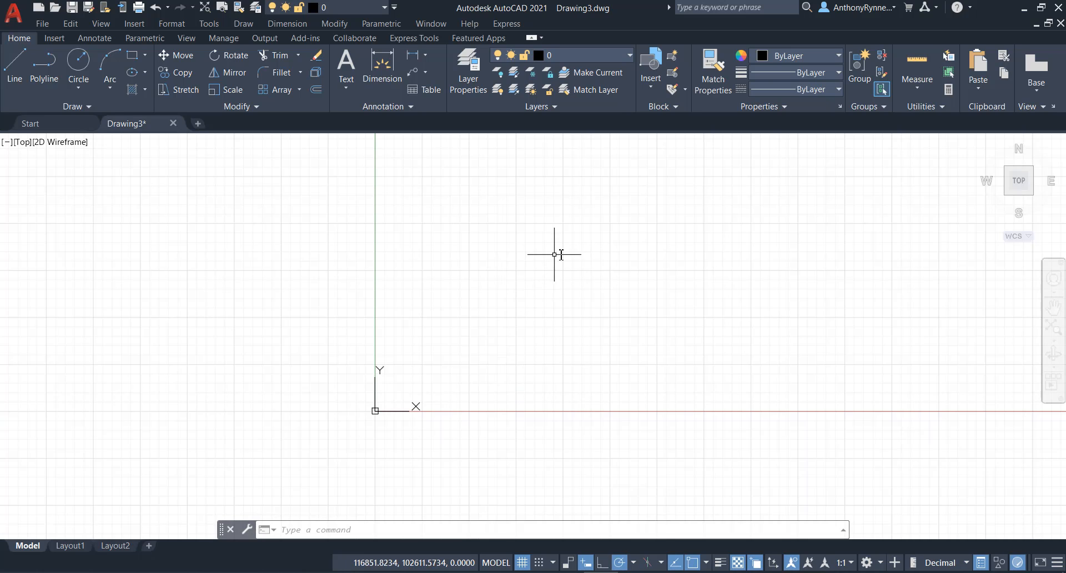
scroll(556, 261, down, 3)
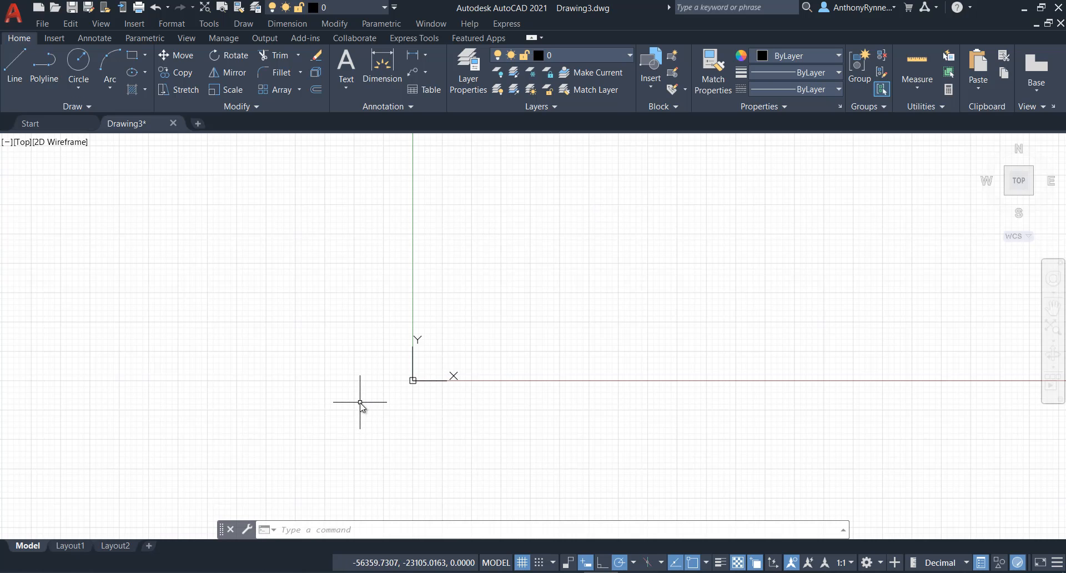
Turn off the grid display beyond the drawing limits and set both the X and Y snap spacing to 5
click(553, 562)
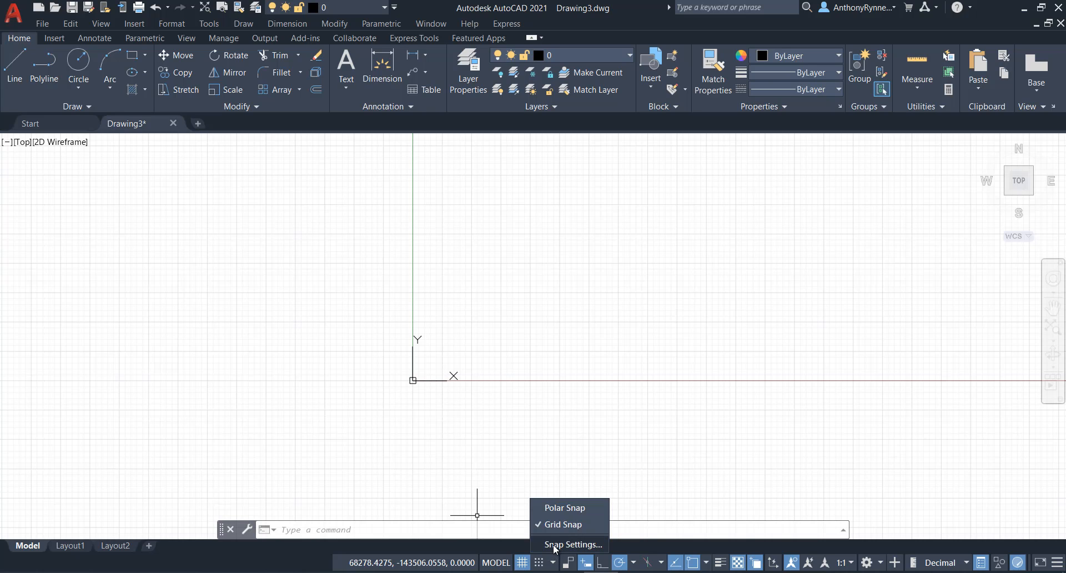
click(561, 544)
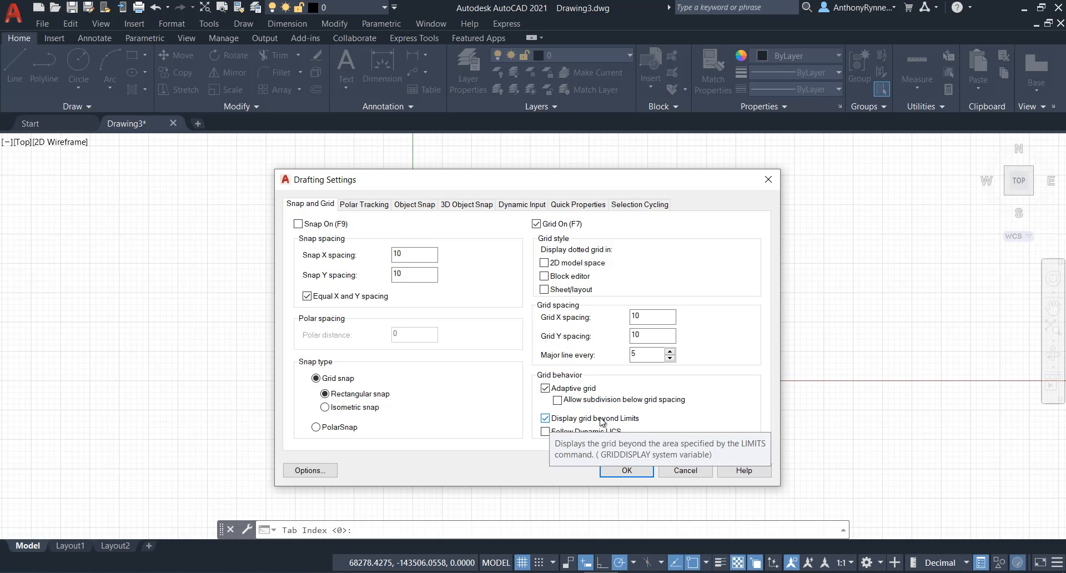
click(546, 419)
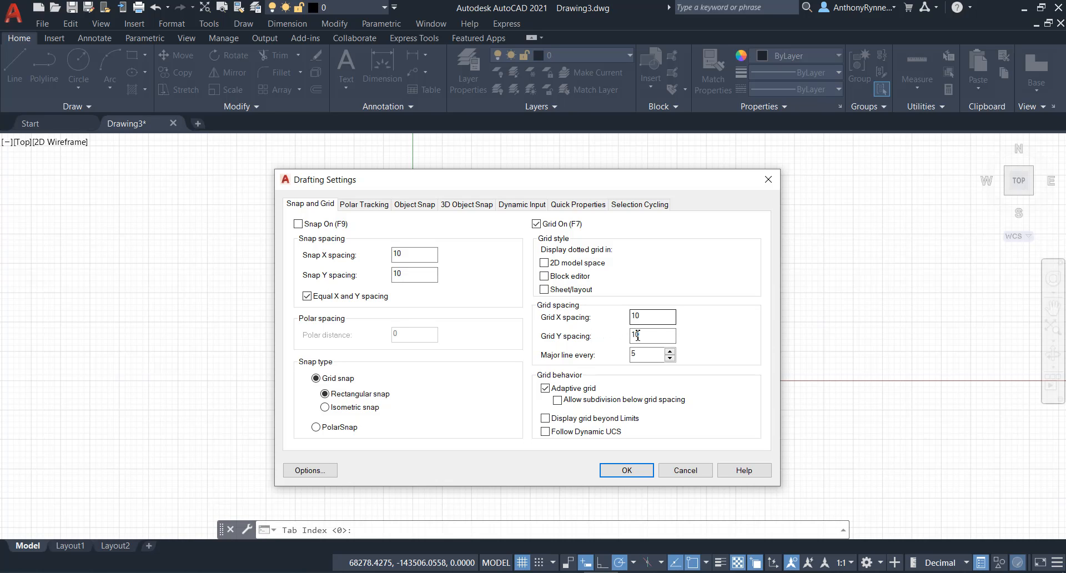
click(410, 256)
double_click(388, 253)
text(5)
click(401, 272)
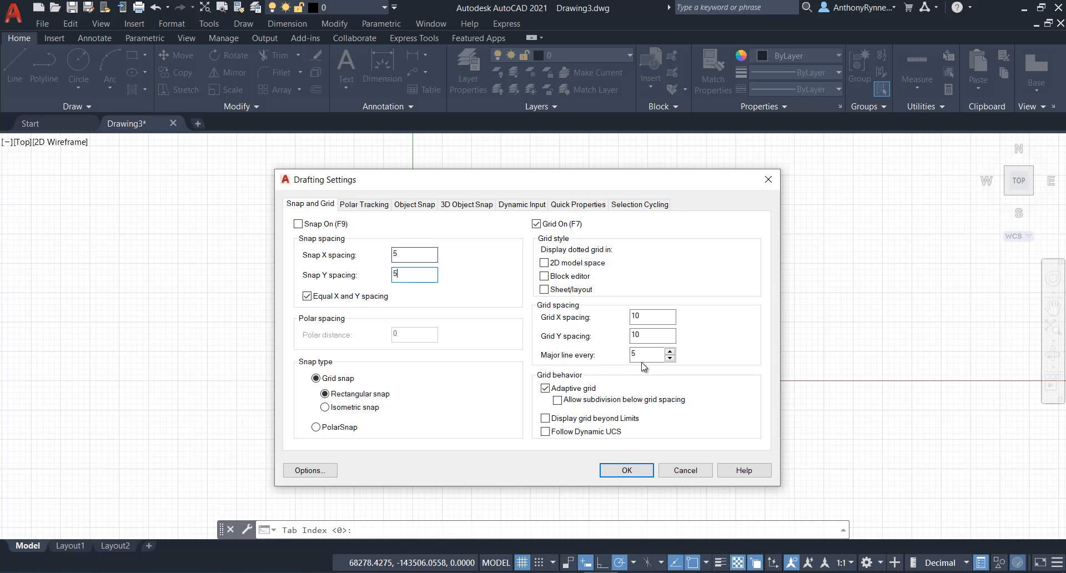
click(626, 471)
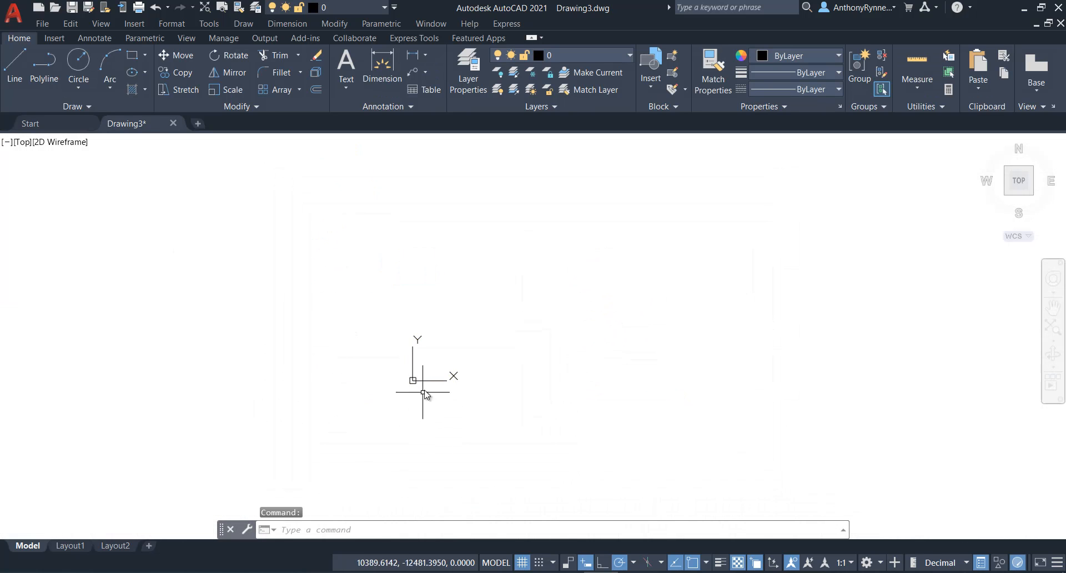
Examine the area that the grid covers around the drawing origin
scroll(422, 384, up, 10)
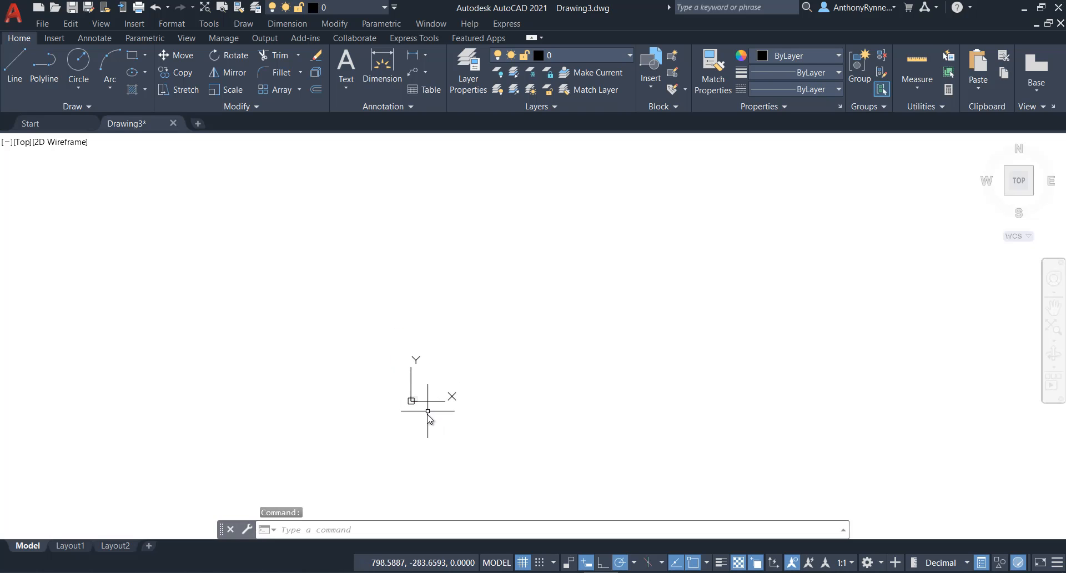
scroll(423, 408, up, 5)
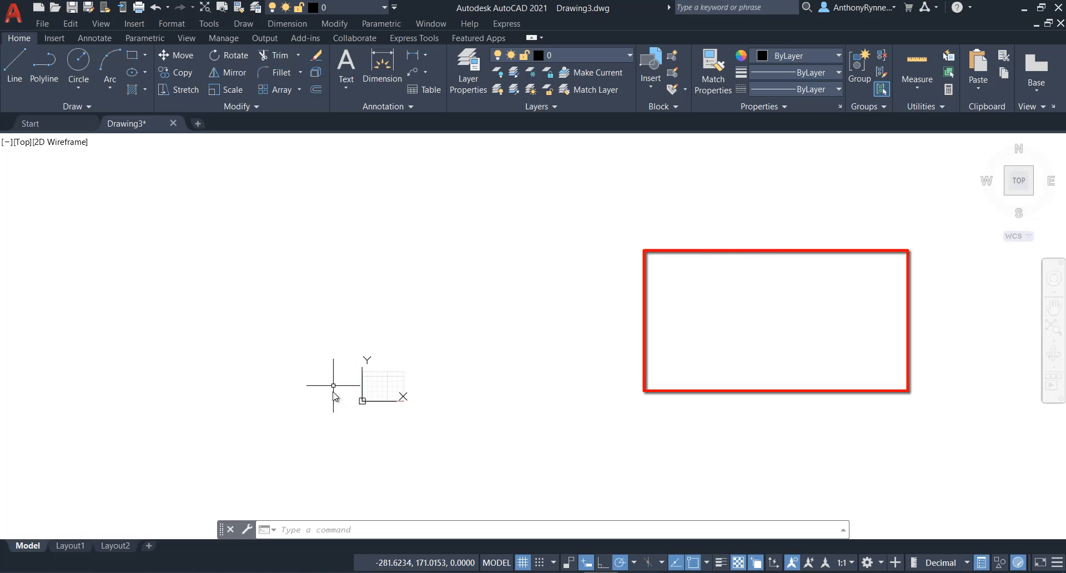
middle_click(504, 345)
middle_click(504, 345)
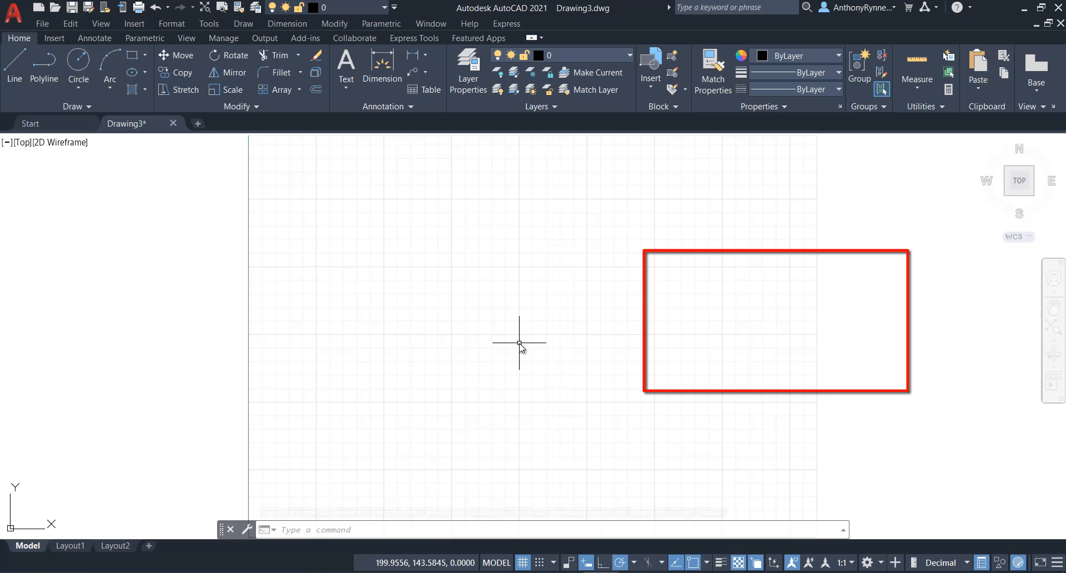
scroll(517, 344, down, 2)
middle_drag(516, 342, 472, 353)
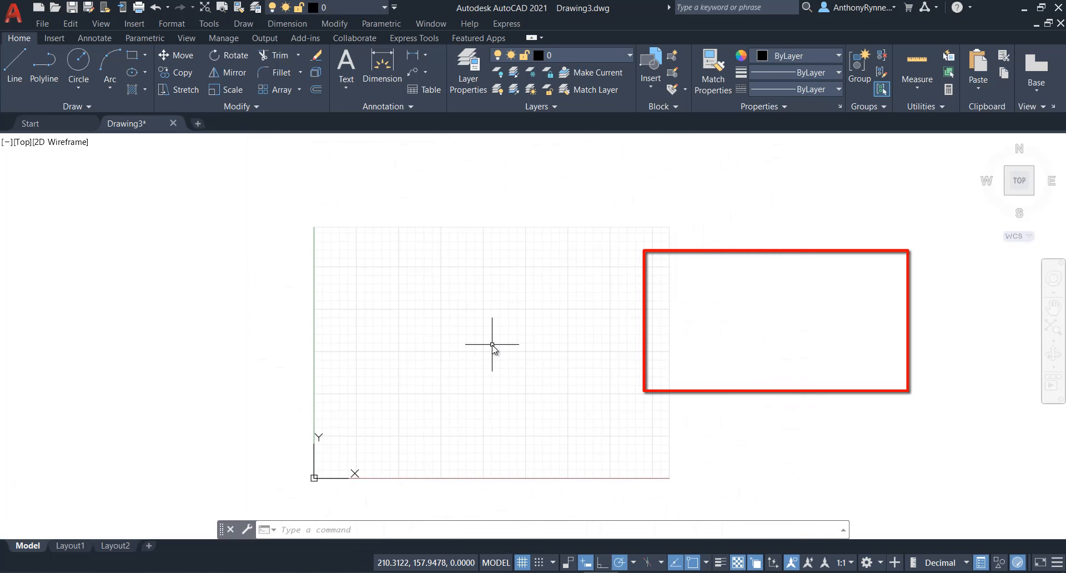
middle_click(483, 347)
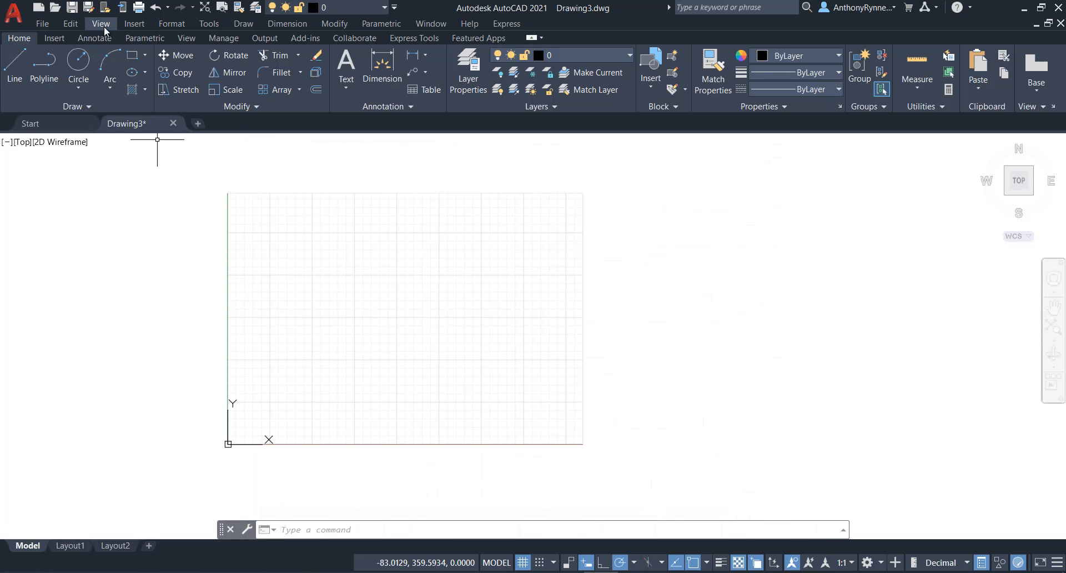
Set the model space limits with the lower left corner at 0,0 and the upper right corner at 1000,800
click(172, 25)
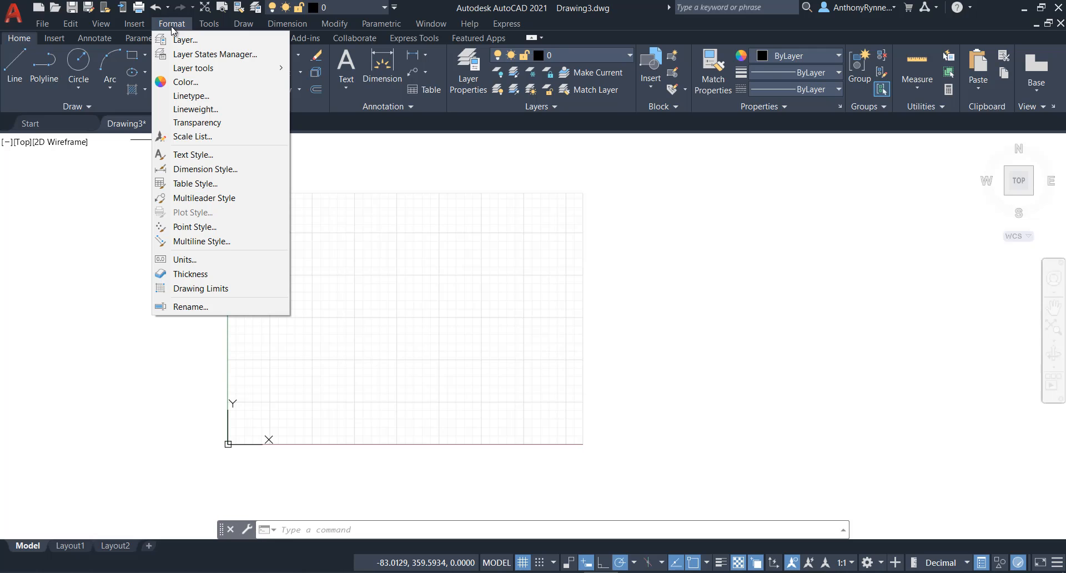
click(184, 290)
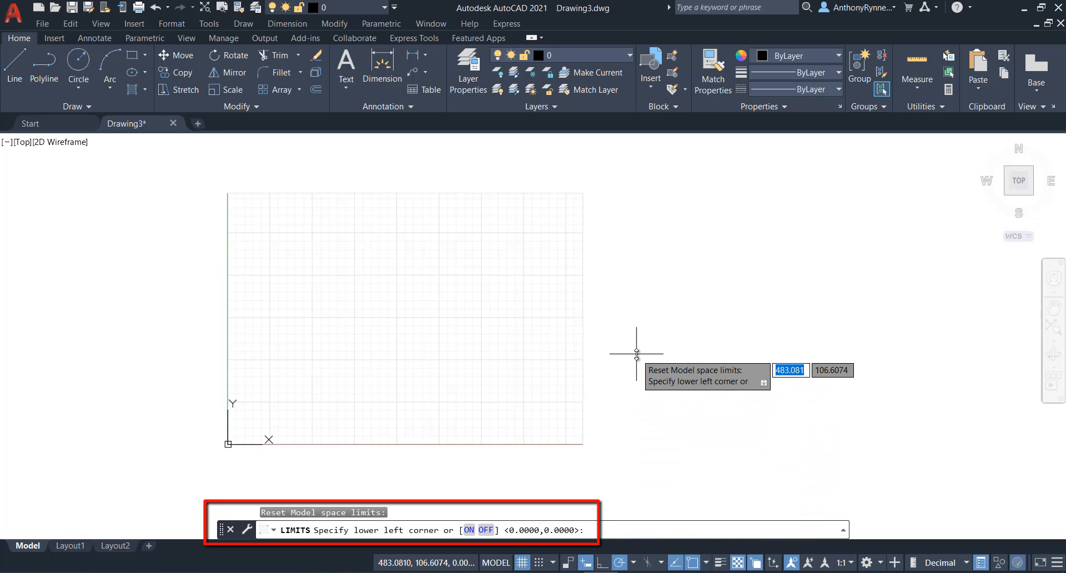
key(Return)
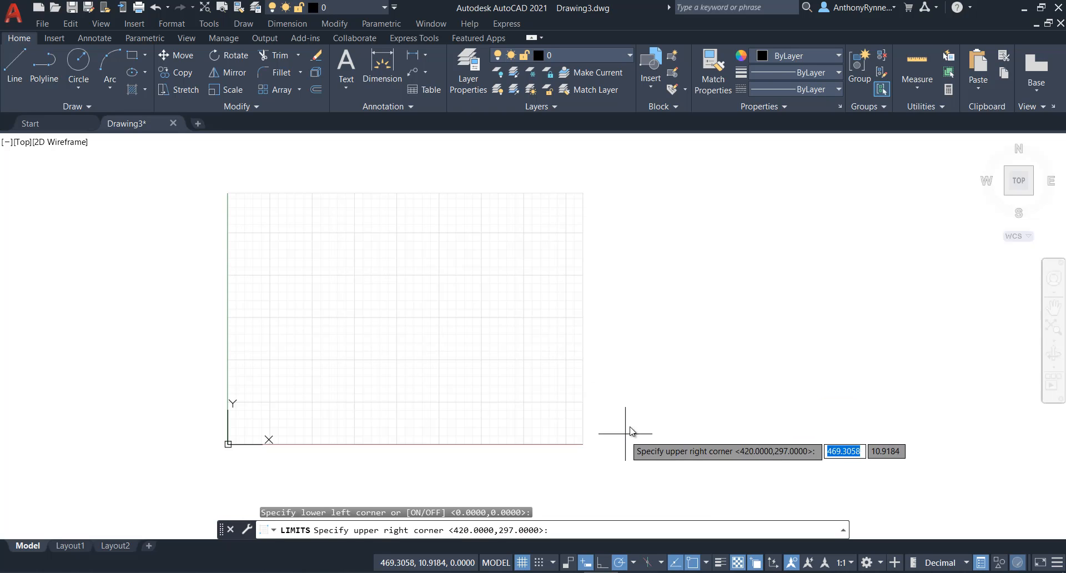
middle_drag(610, 303, 602, 320)
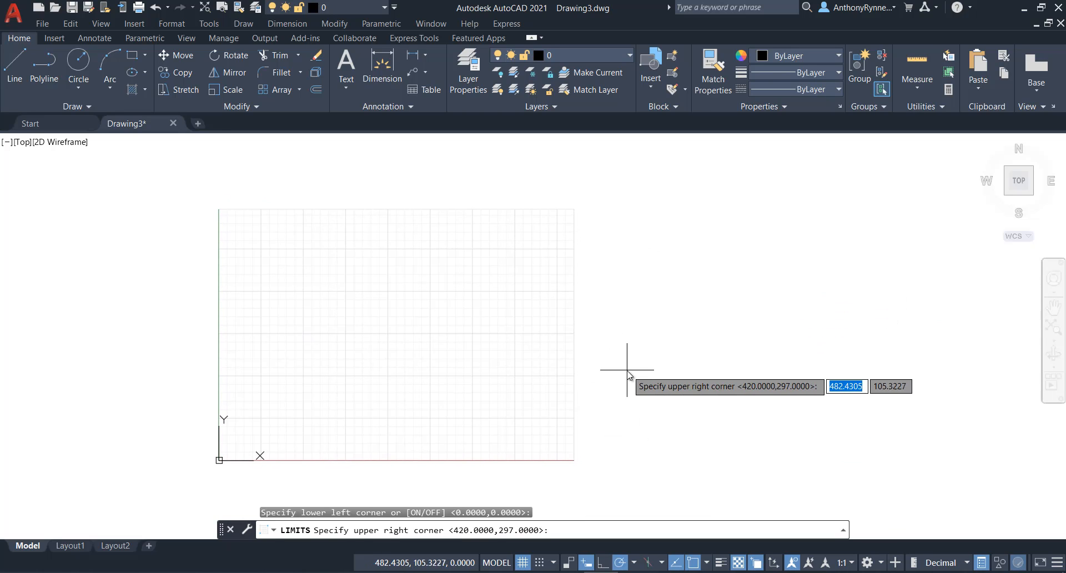
text(1)
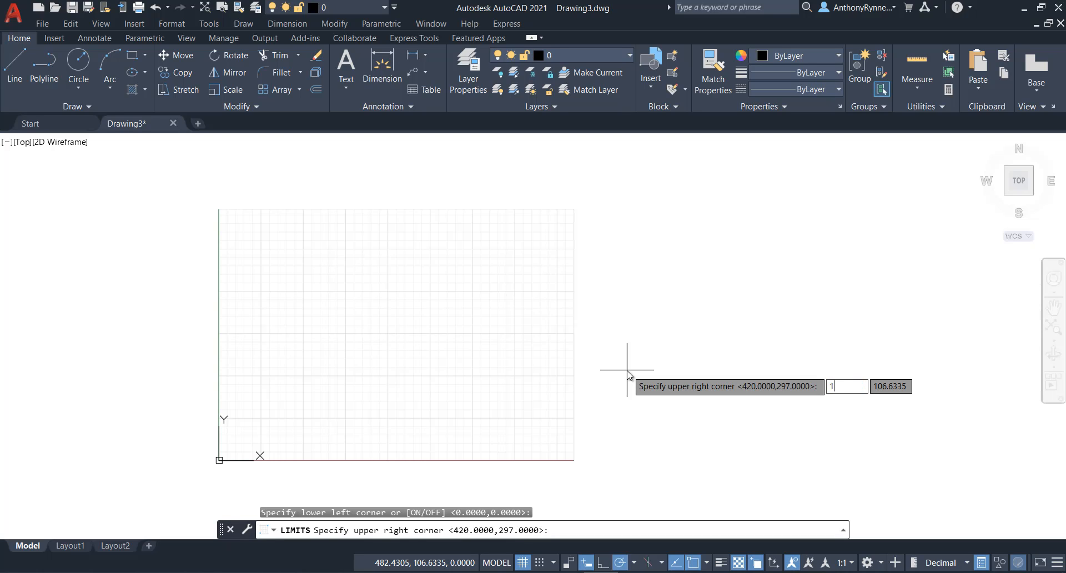
text(000)
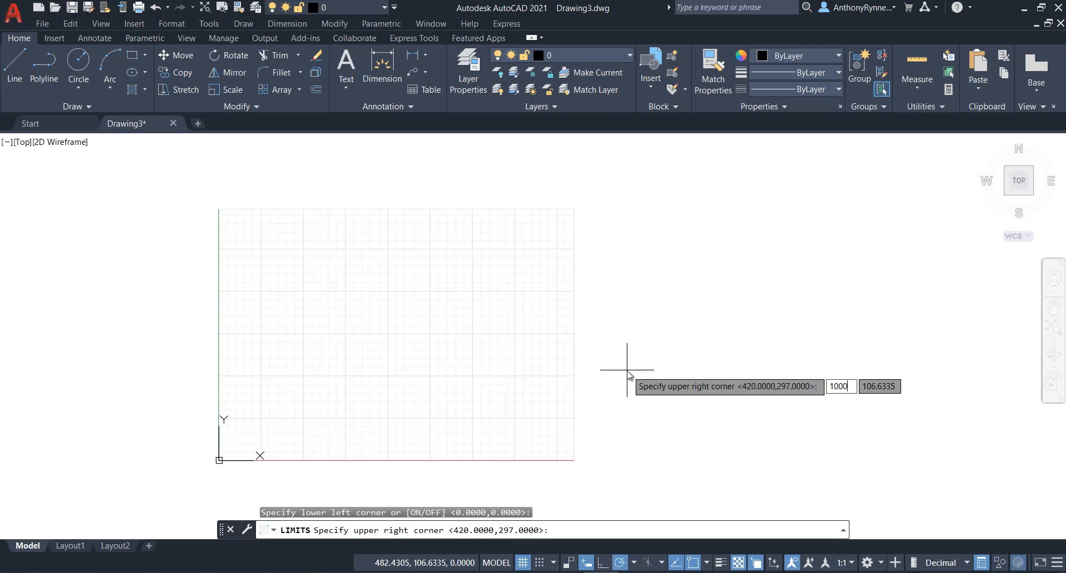
key(Tab)
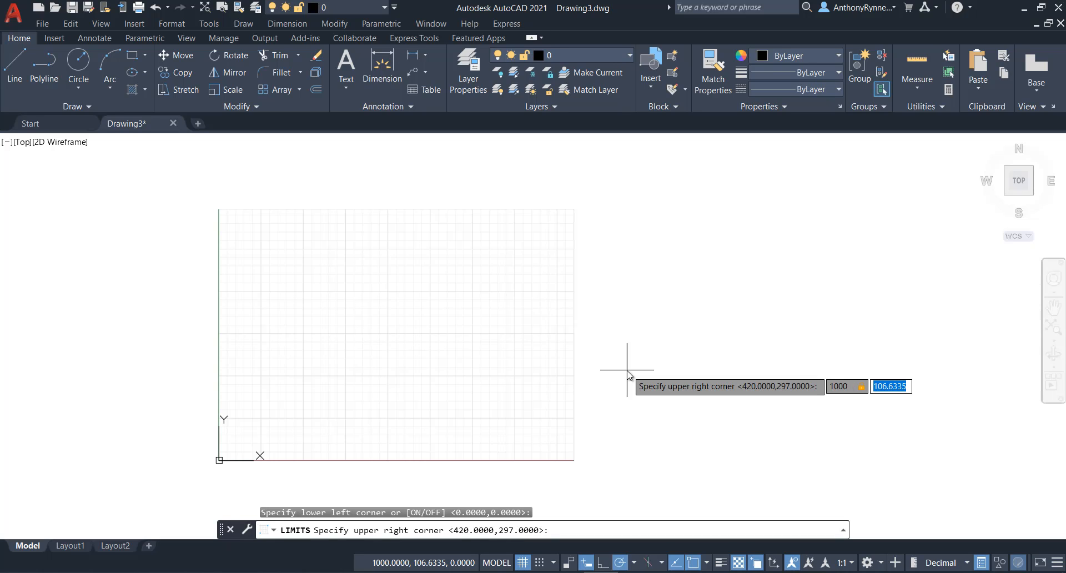
text(800)
key(Return)
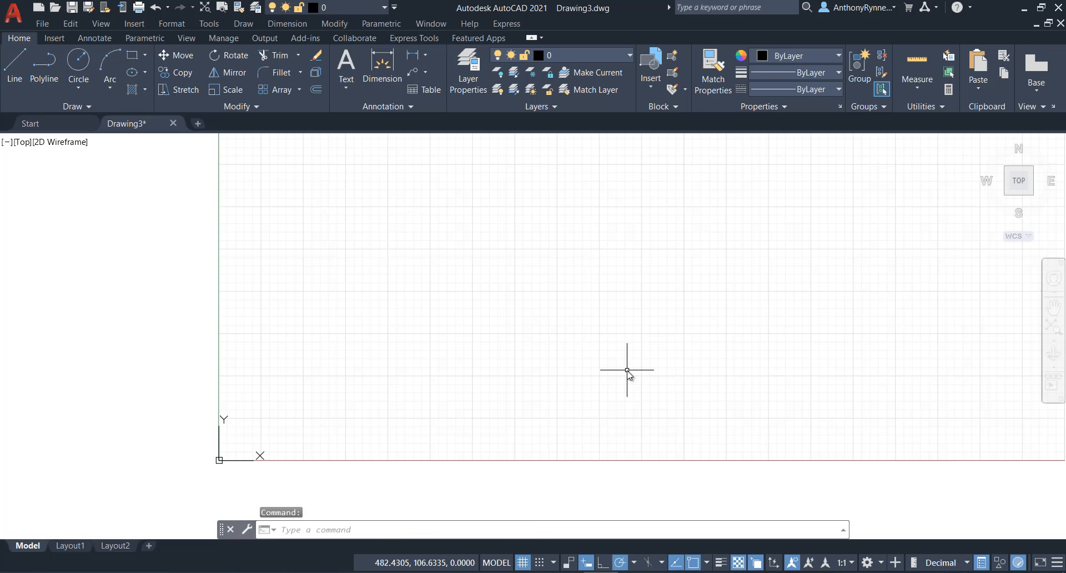
Inspect the full extent of the resized grid and check the coordinates at its upper right corner
scroll(561, 329, down, 2)
scroll(561, 329, down, 5)
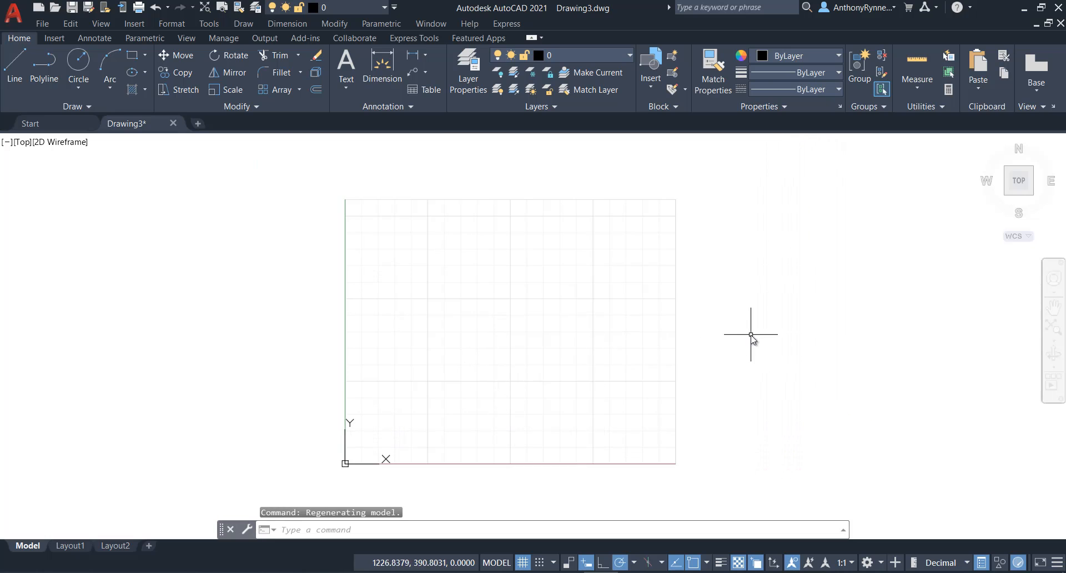
middle_click(802, 369)
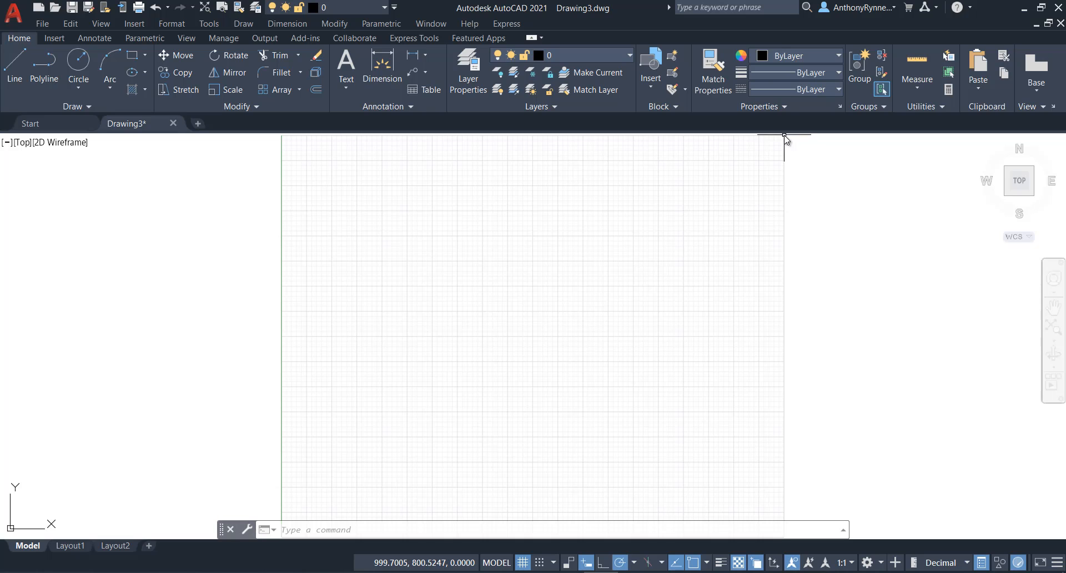
middle_drag(793, 157, 762, 177)
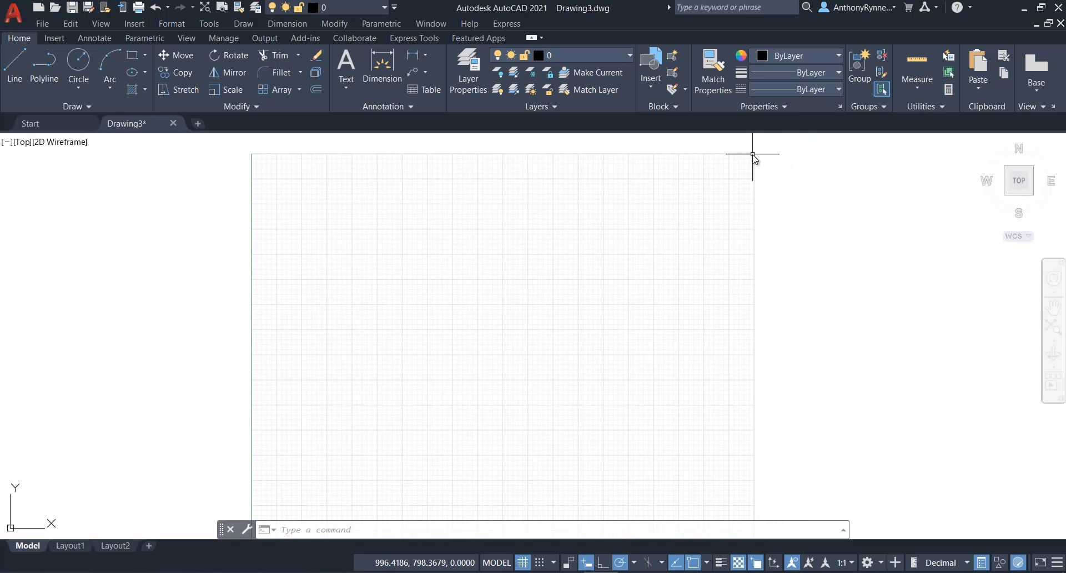
mouse_move(757, 215)
middle_down()
mouse_move(711, 181)
mouse_move(753, 201)
mouse_move(753, 280)
middle_up()
scroll(711, 179, down, 2)
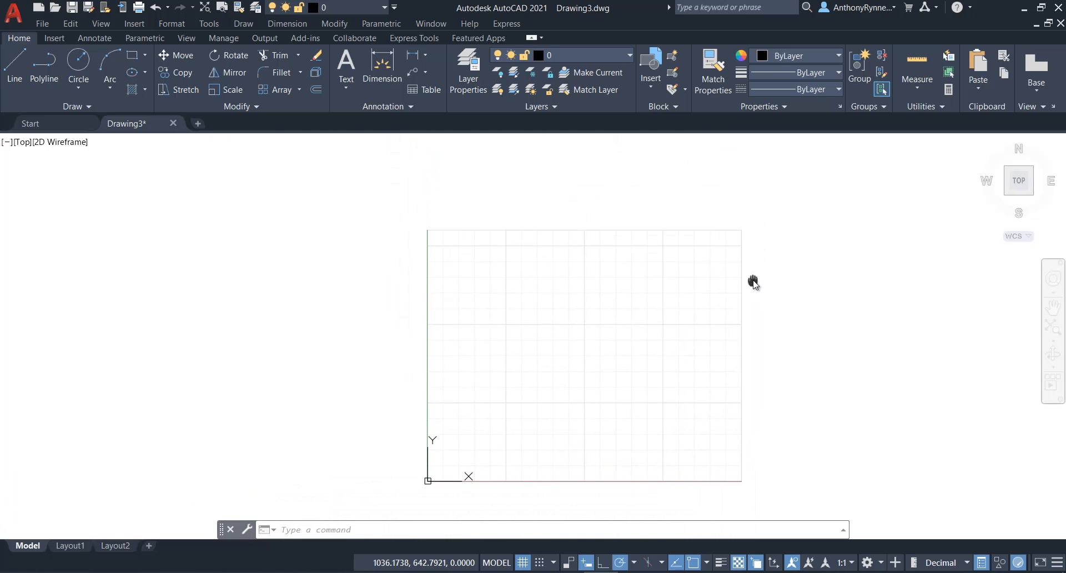
scroll(753, 278, up, 2)
scroll(279, 465, up, 4)
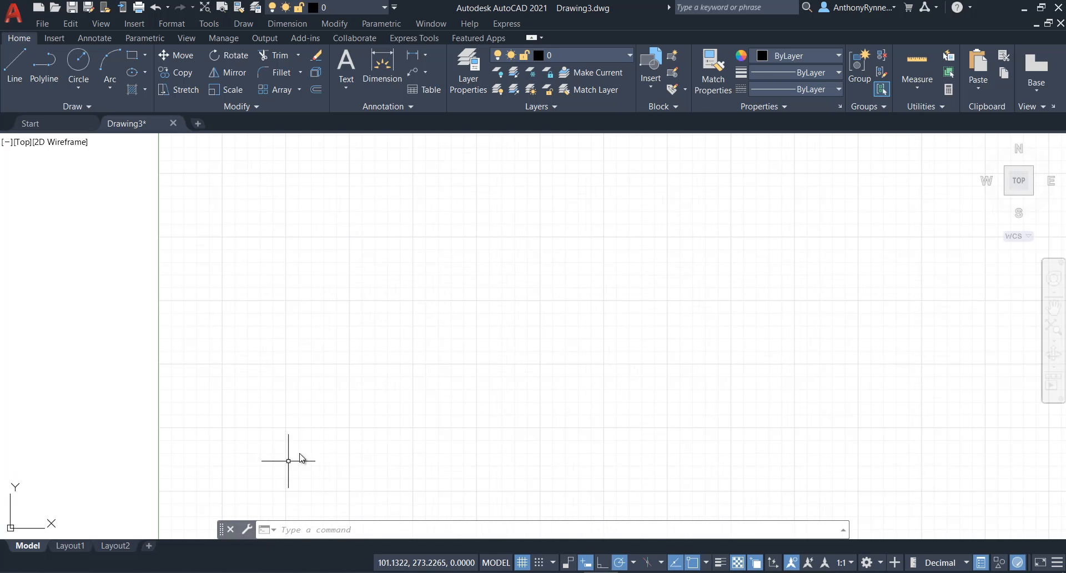
Turn on snap mode for the drawing grid
middle_drag(288, 461, 352, 352)
scroll(367, 472, down, 3)
middle_drag(400, 423, 361, 464)
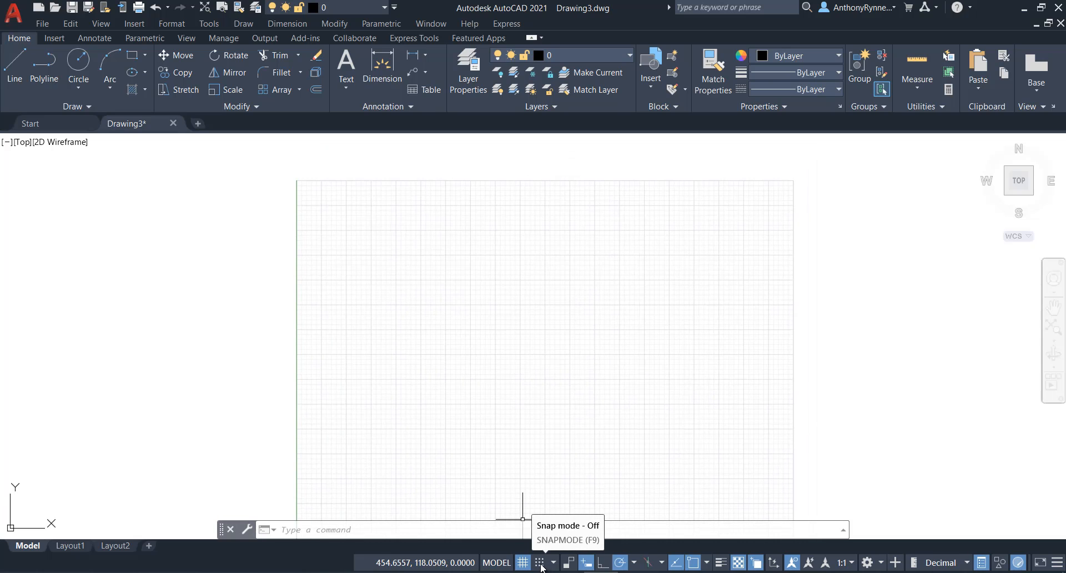
click(540, 562)
mouse_move(471, 461)
middle_down()
mouse_move(476, 452)
mouse_move(452, 456)
middle_up()
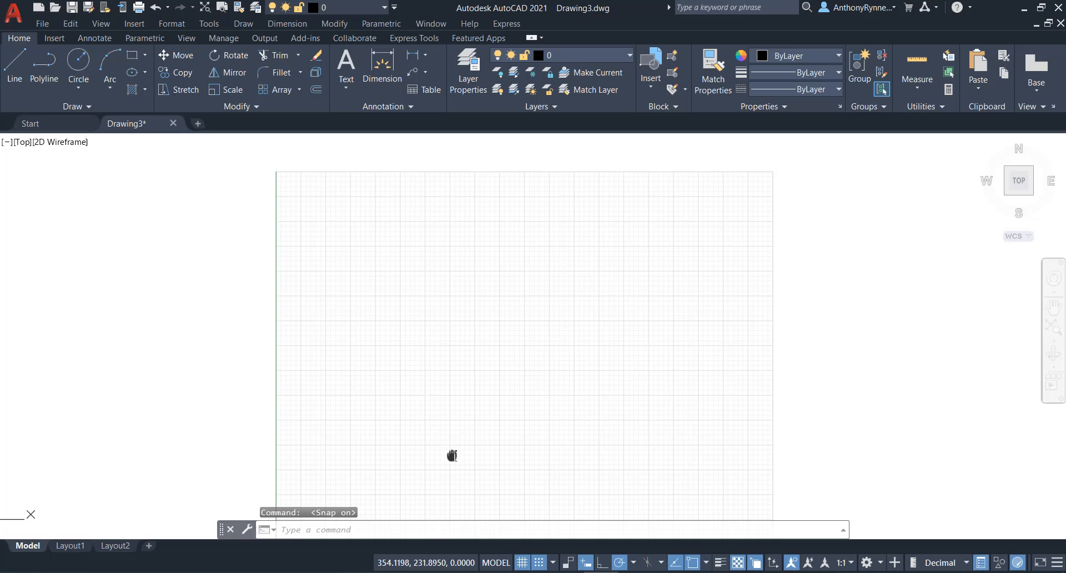
Set the drawing's angle precision to 0.0 and keep East as the base angle direction
click(170, 24)
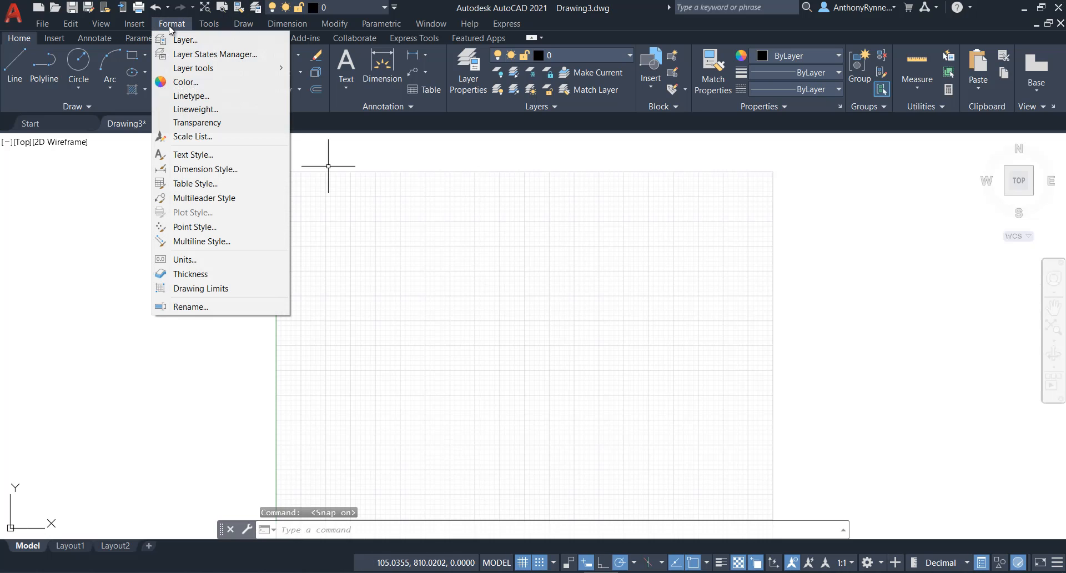
click(181, 260)
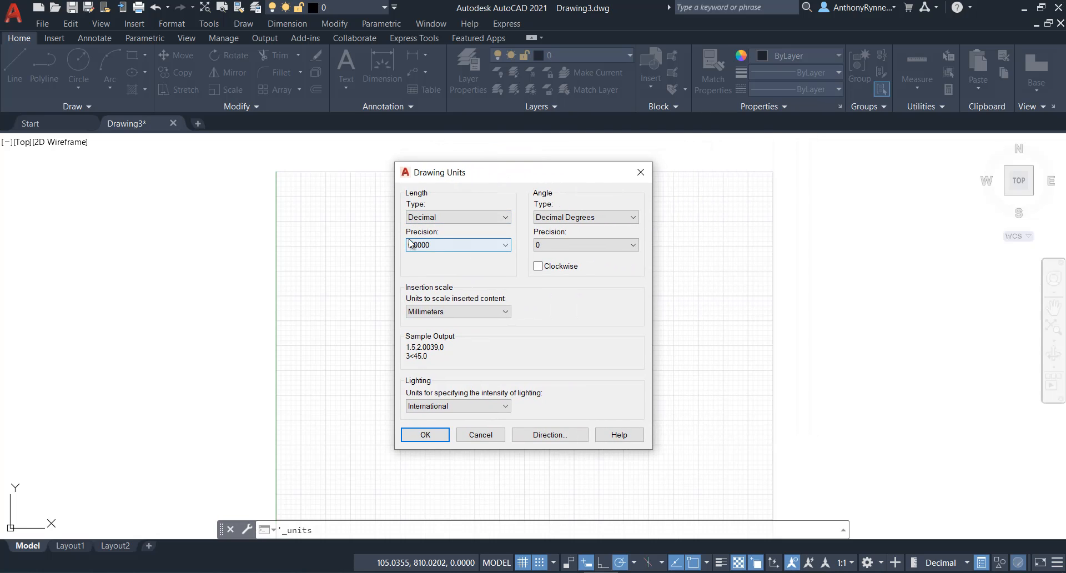
click(507, 245)
click(506, 246)
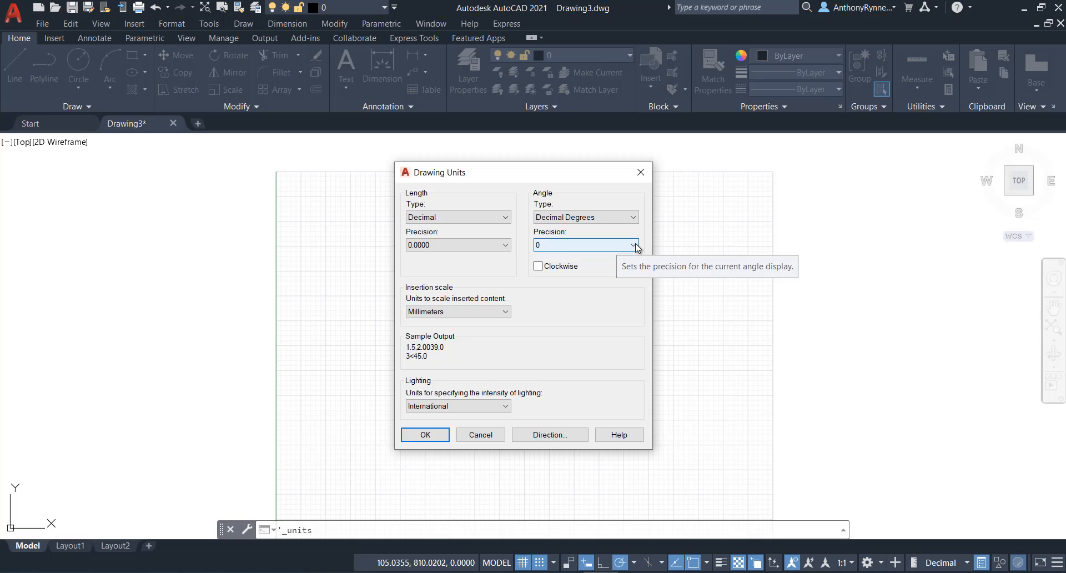
click(615, 248)
click(567, 266)
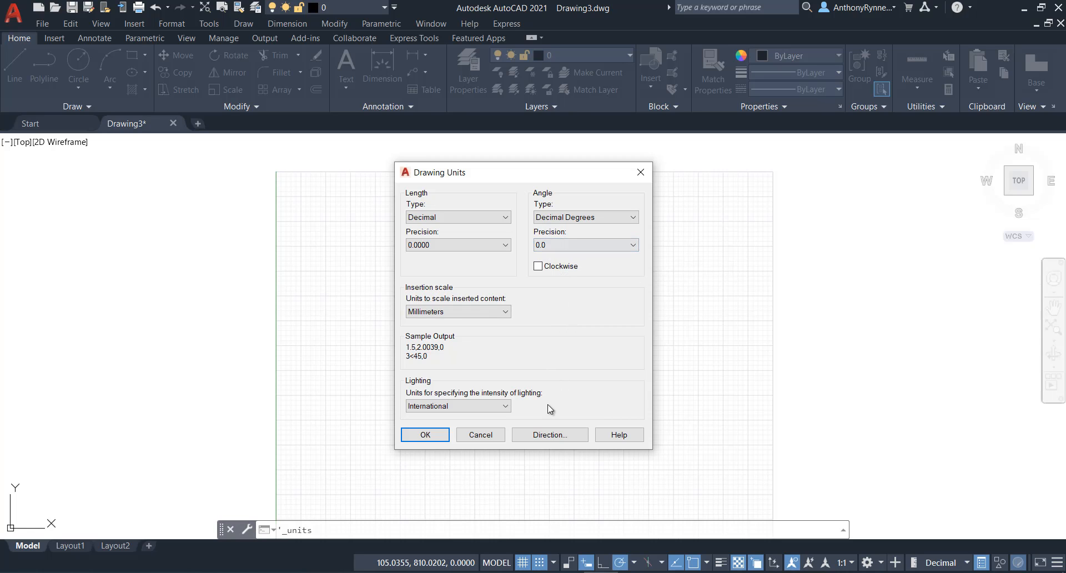
click(538, 438)
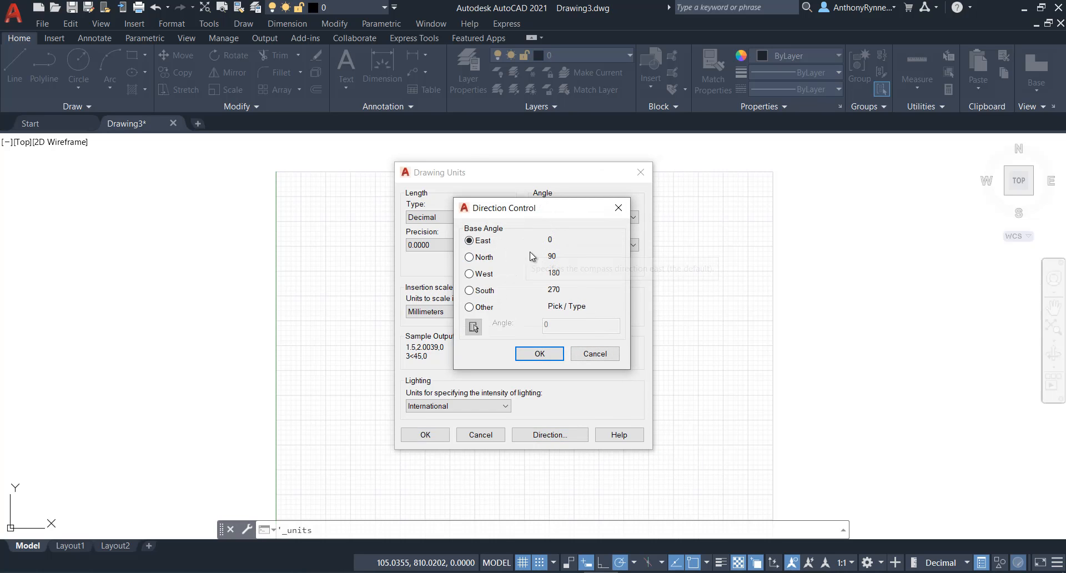
click(533, 355)
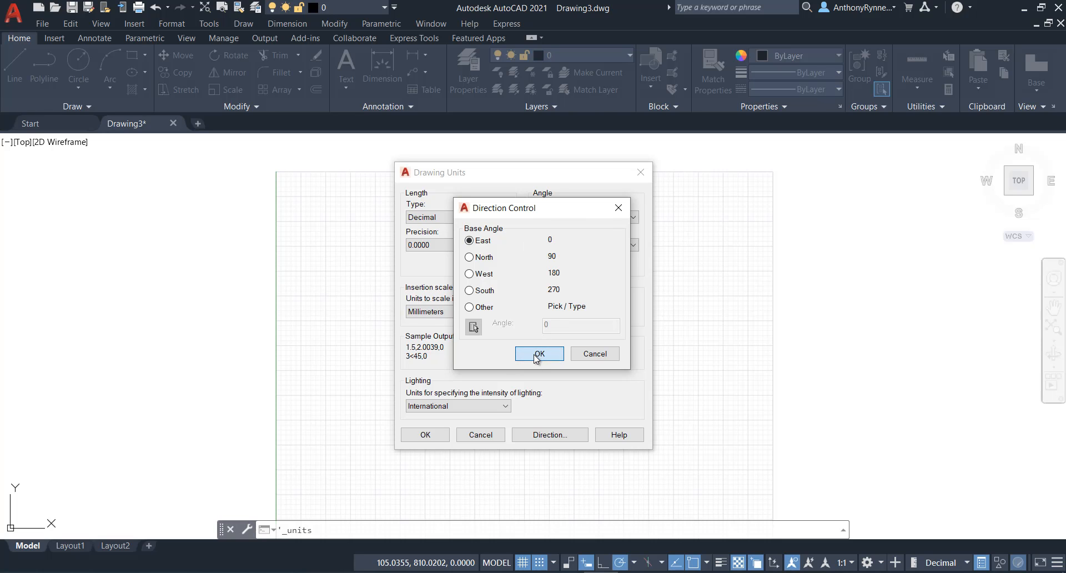
click(425, 434)
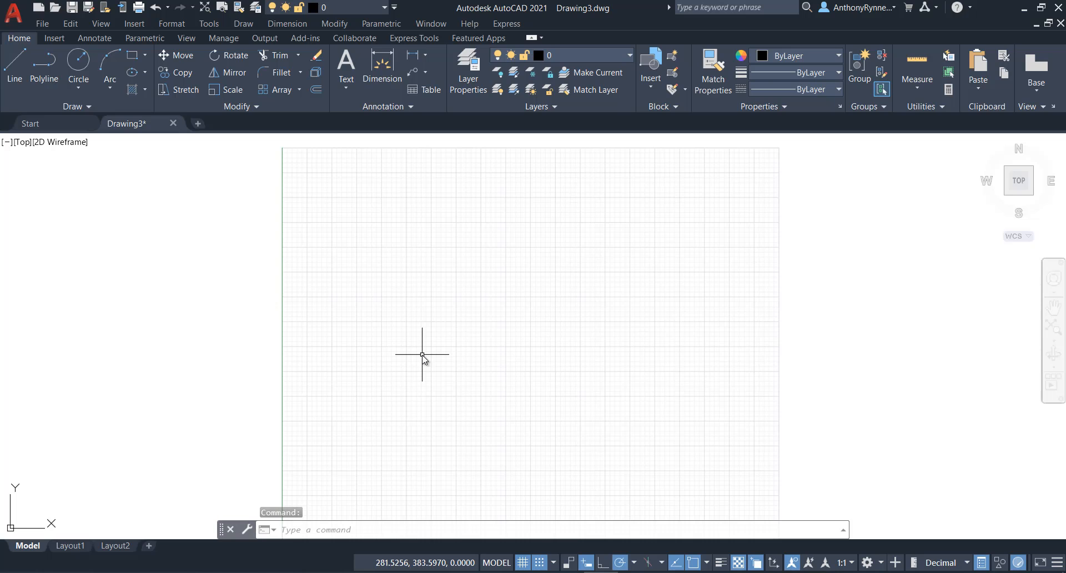
middle_drag(422, 355, 419, 339)
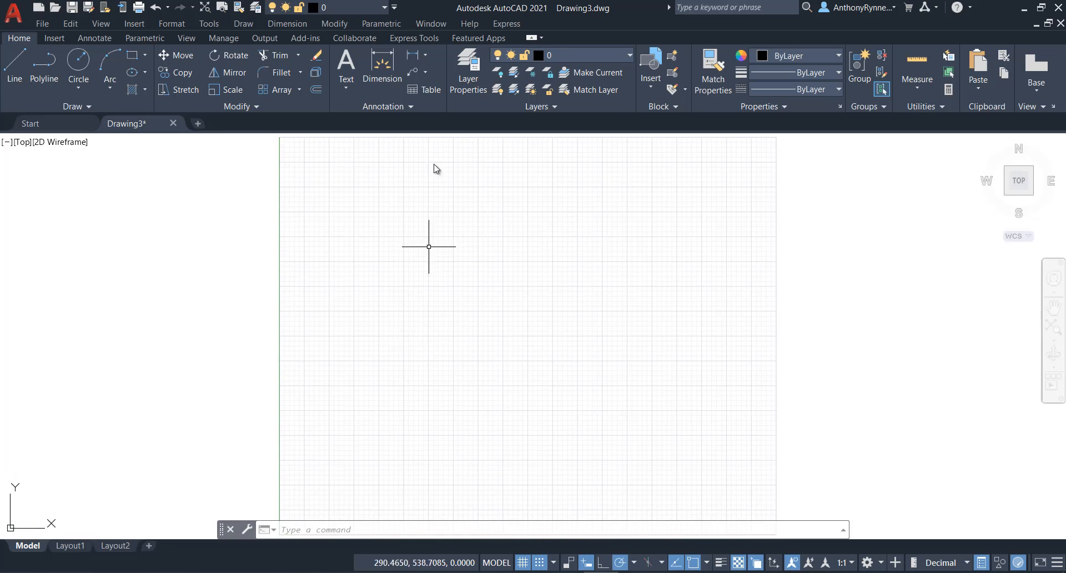
Open the layer properties and check the drawing's default lineweight in the lineweight settings
click(466, 71)
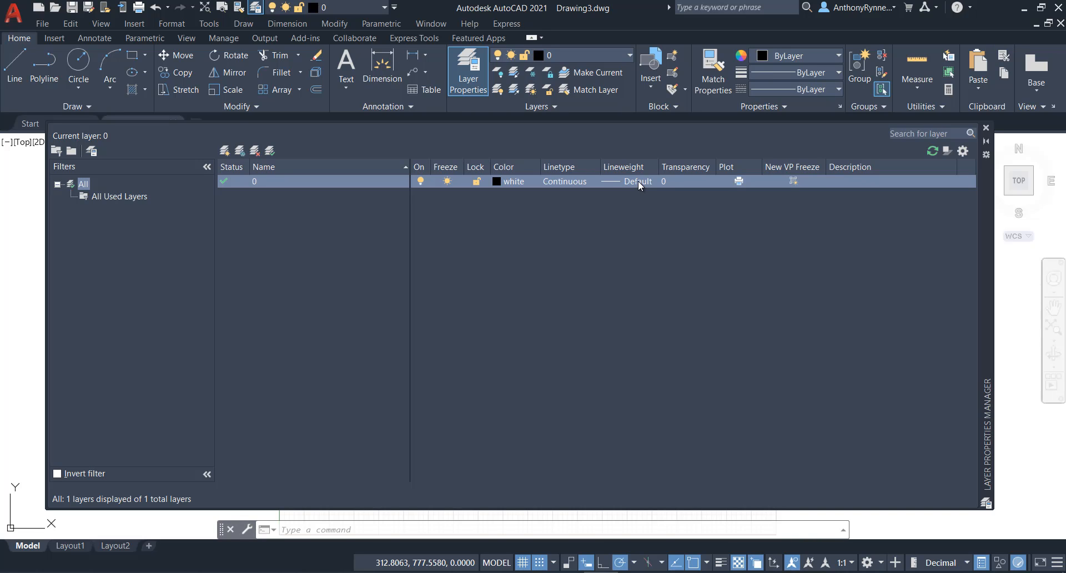
right_click(722, 563)
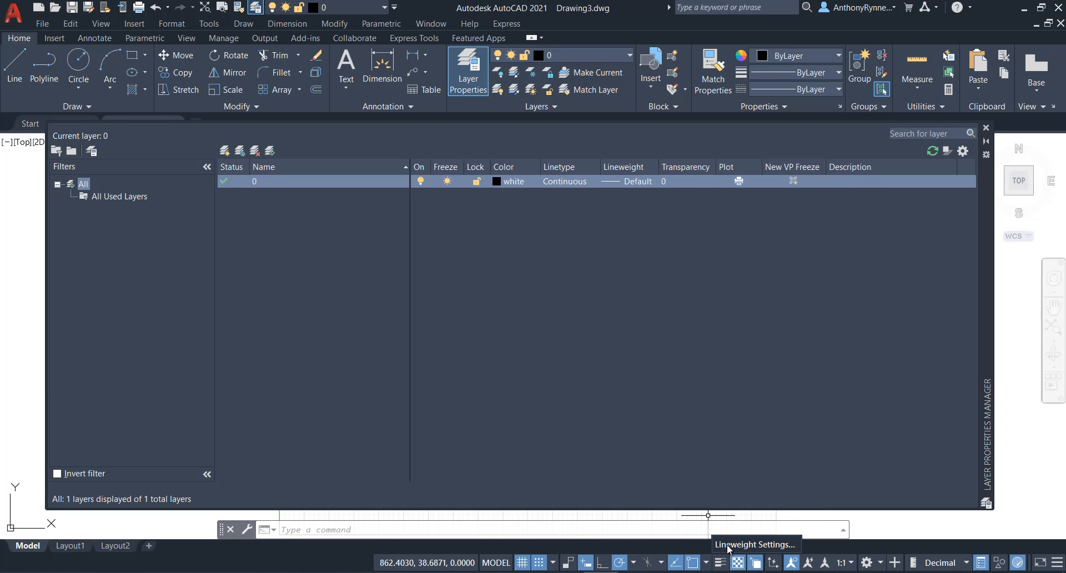
click(728, 545)
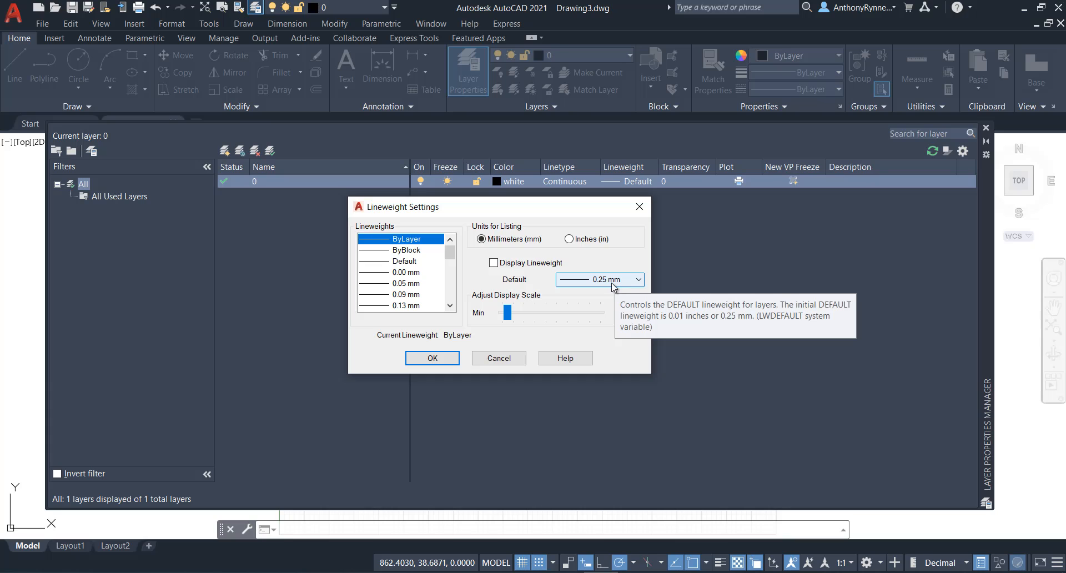
click(435, 361)
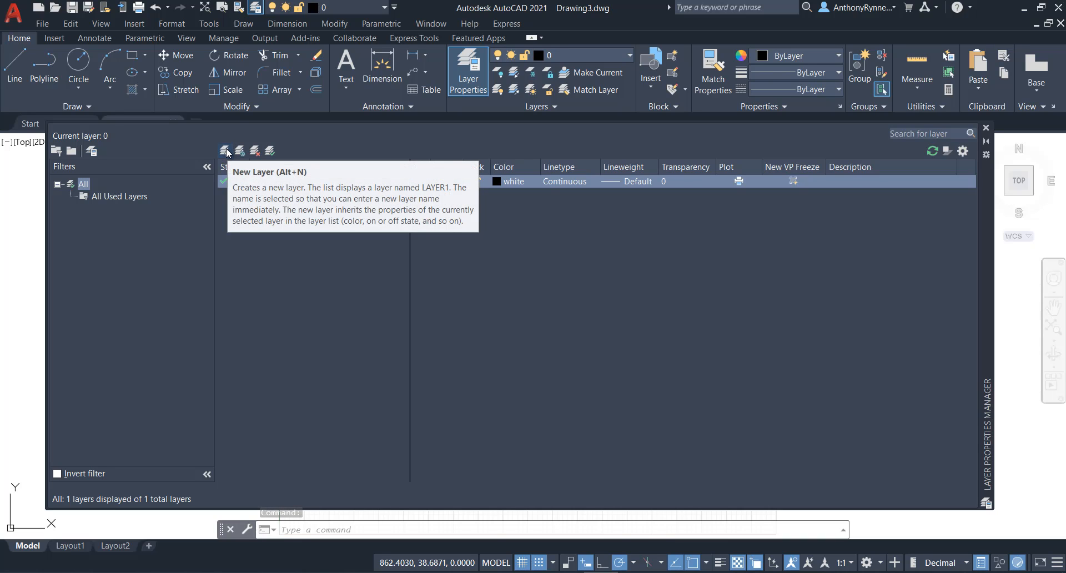
Create a new layer named Work and set its lineweight to 0.50 mm
click(225, 151)
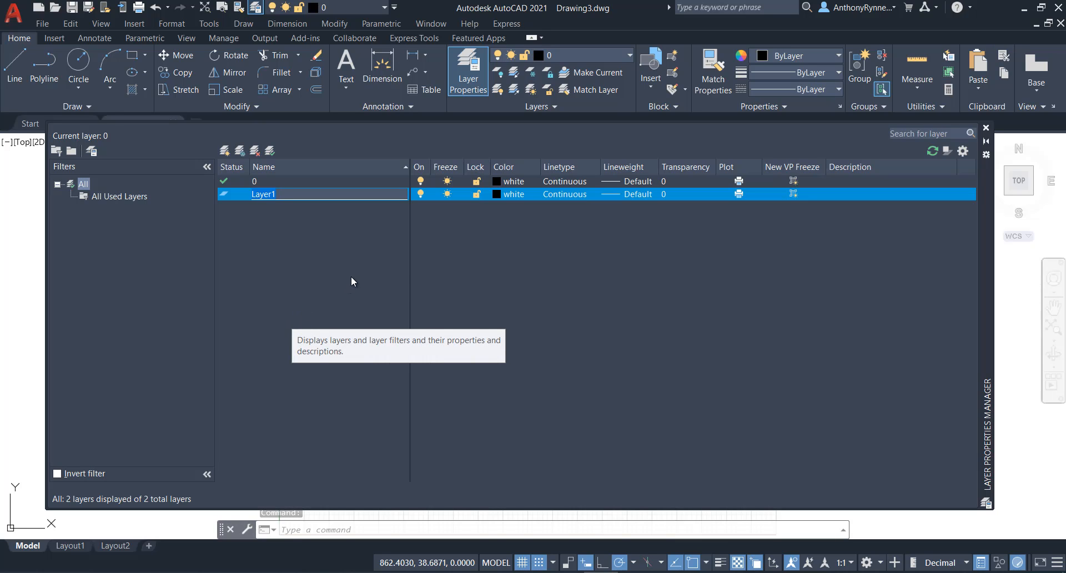
text(Work)
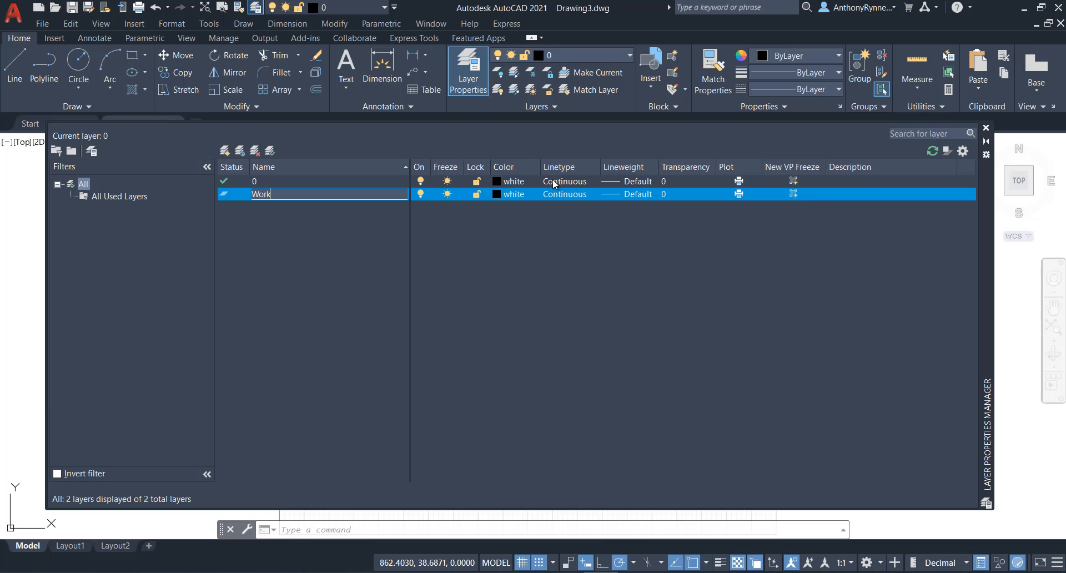
click(636, 194)
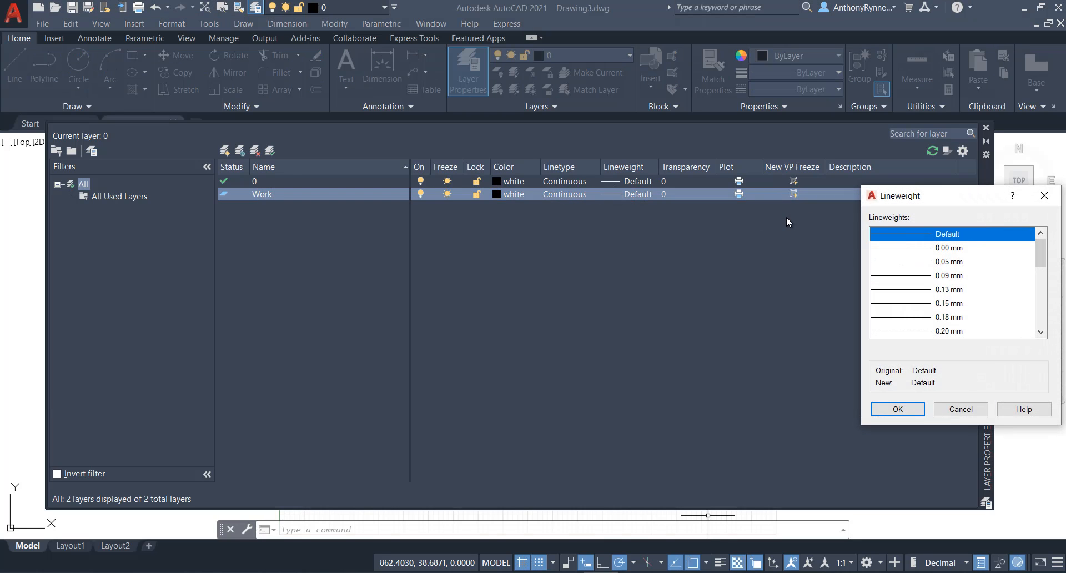
drag(950, 202, 626, 207)
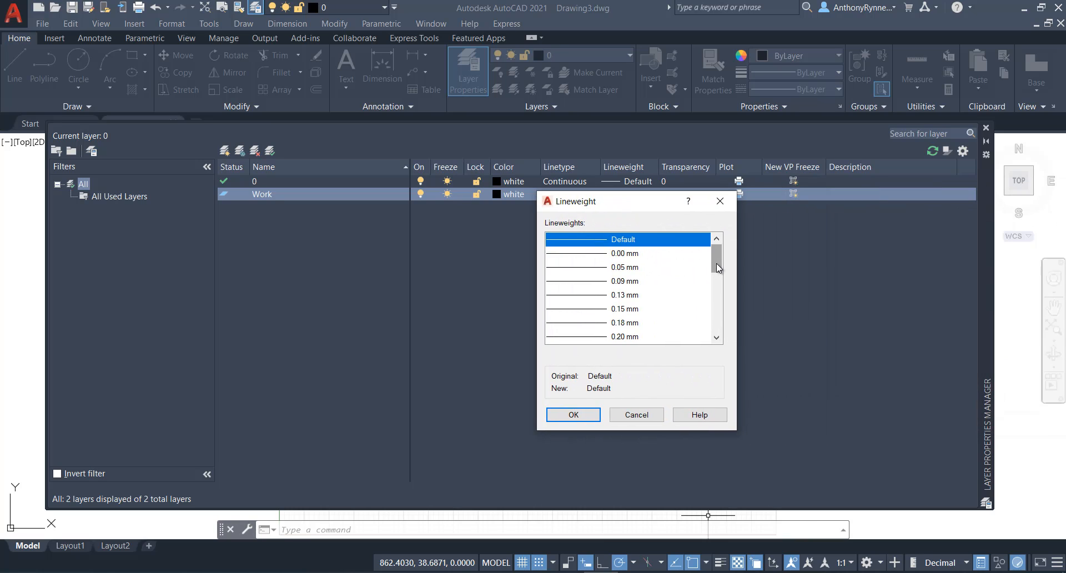
drag(717, 263, 717, 282)
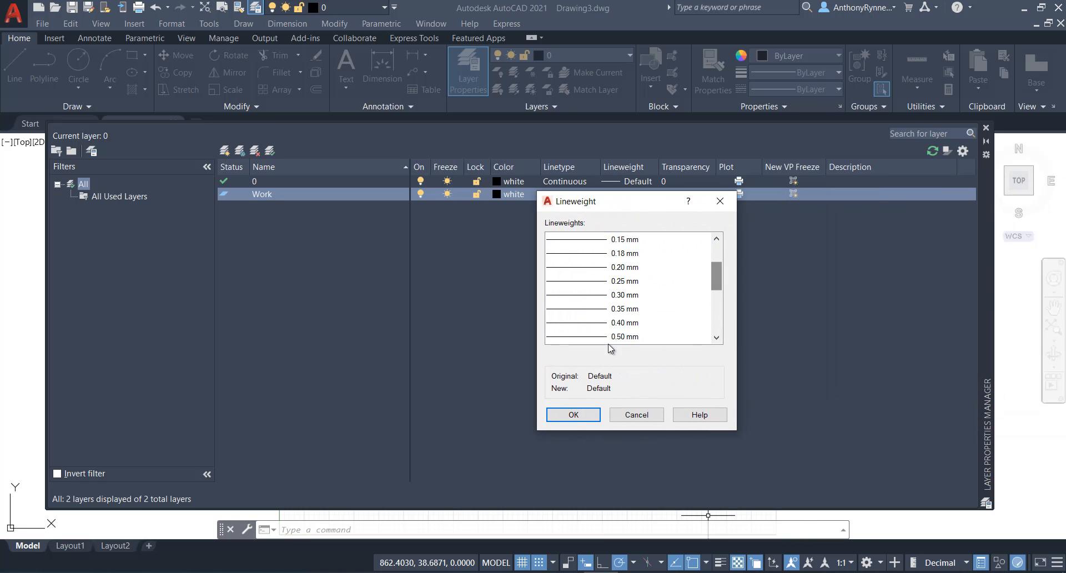
click(624, 337)
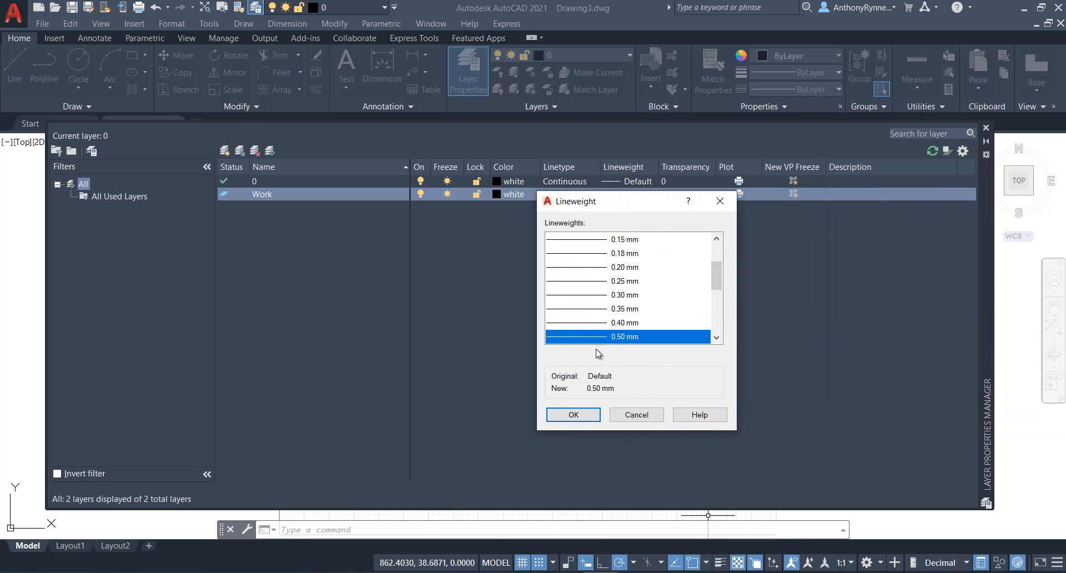
click(572, 415)
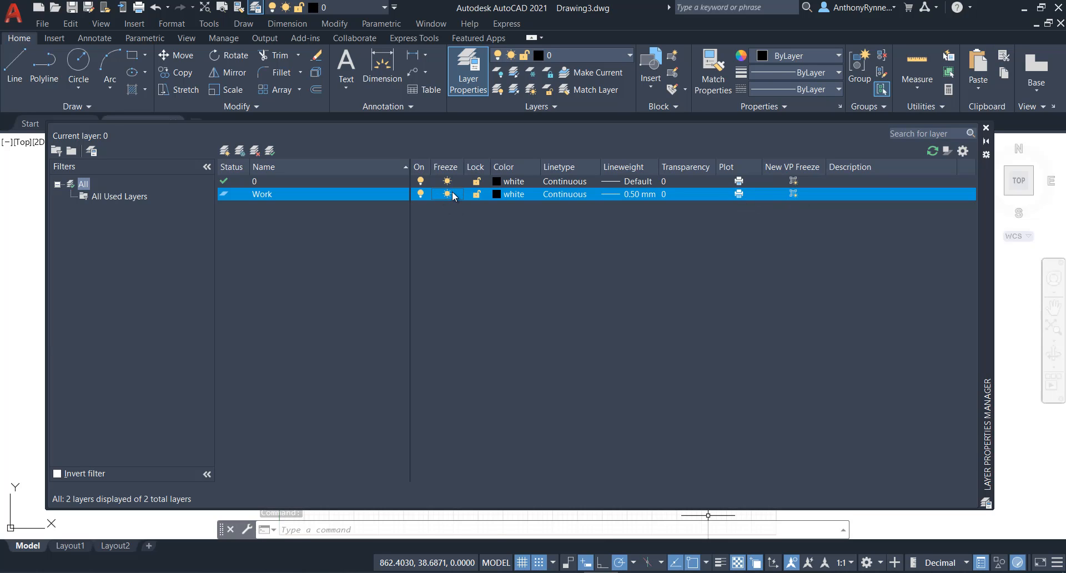
Create a new layer named Border that inherits the properties of the Work layer
click(225, 150)
text(B)
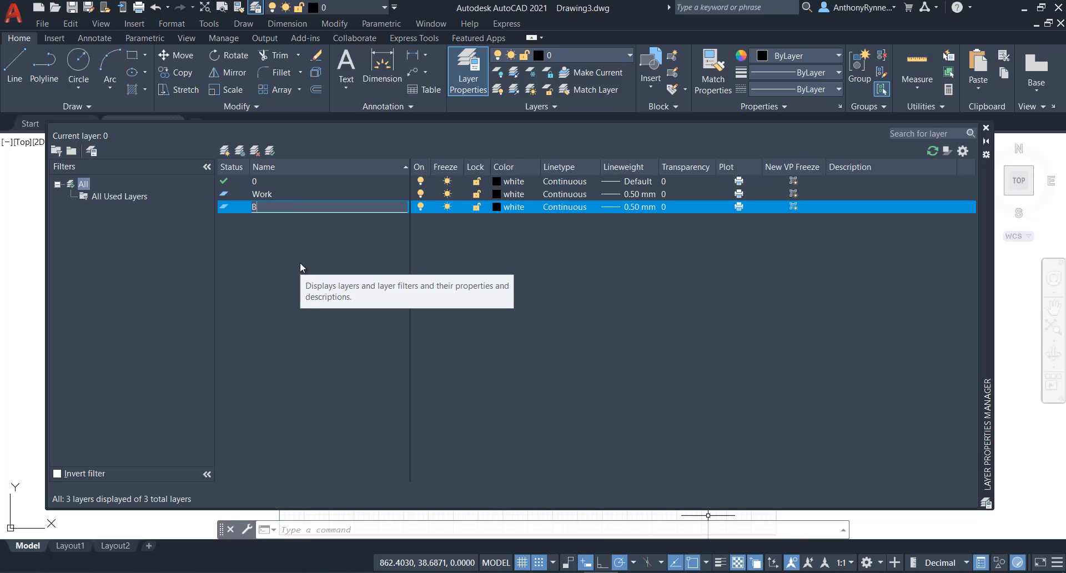
text(order)
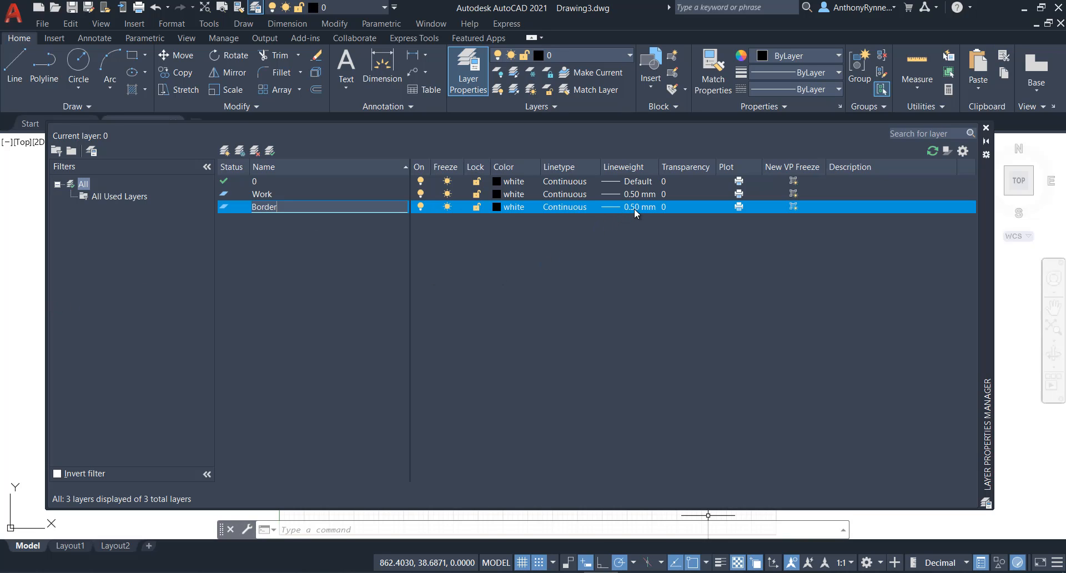
Create a new layer named Construction with the color cyan and a lineweight of 0.20 mm
click(224, 150)
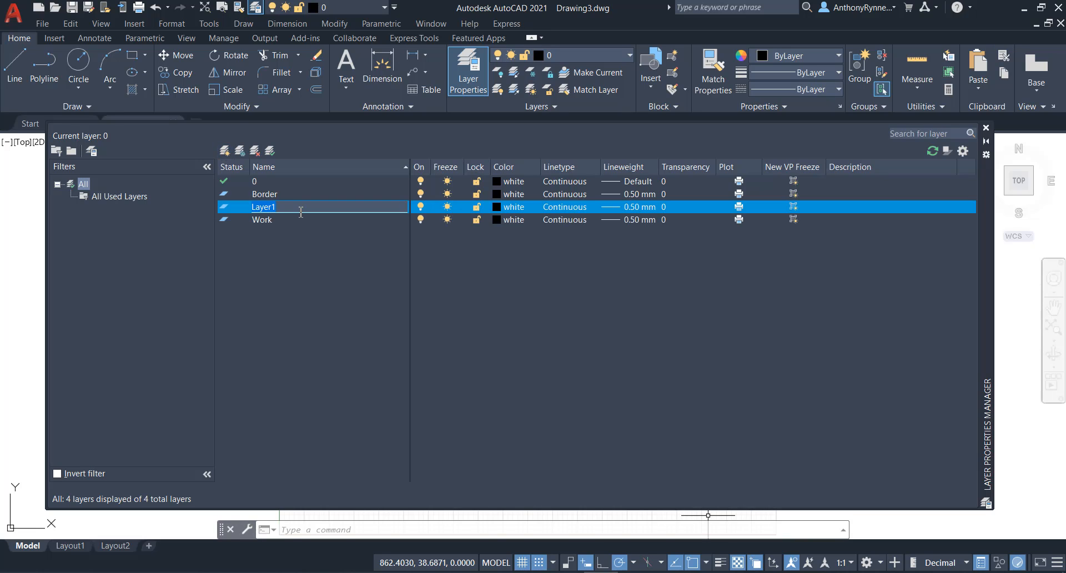
text(Construction)
click(496, 208)
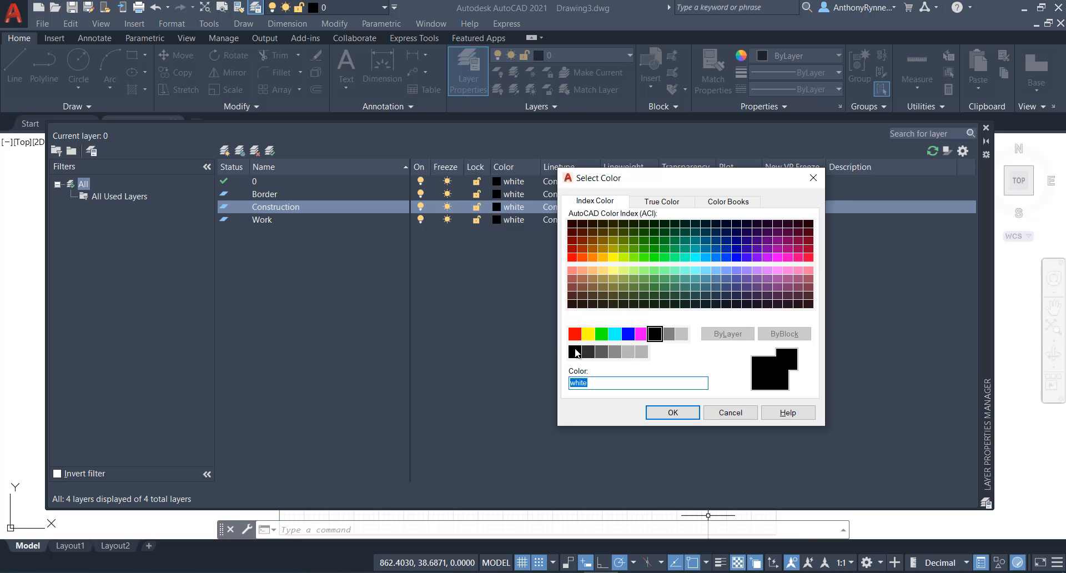
click(614, 334)
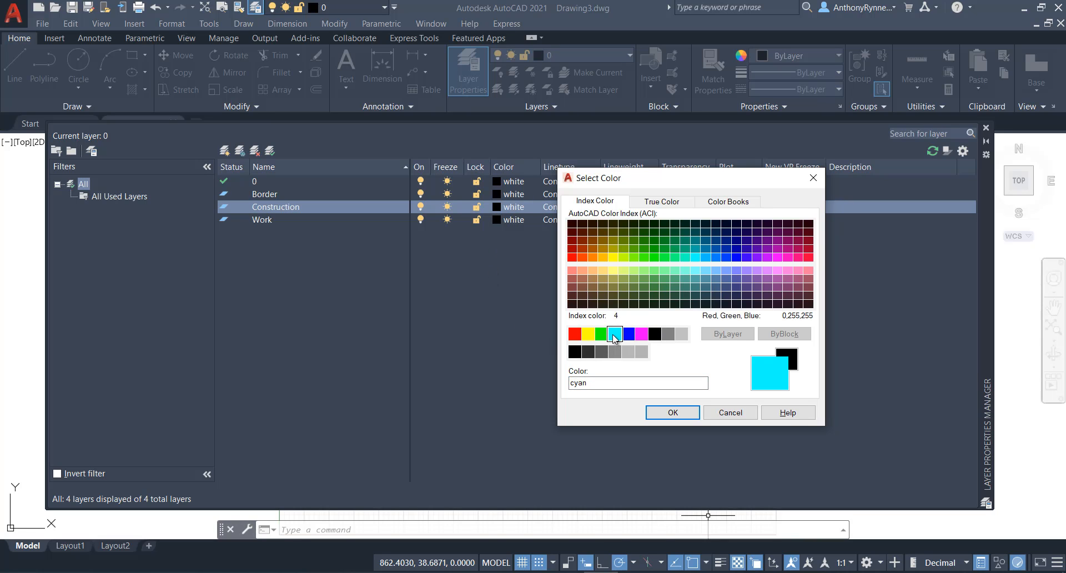
click(671, 414)
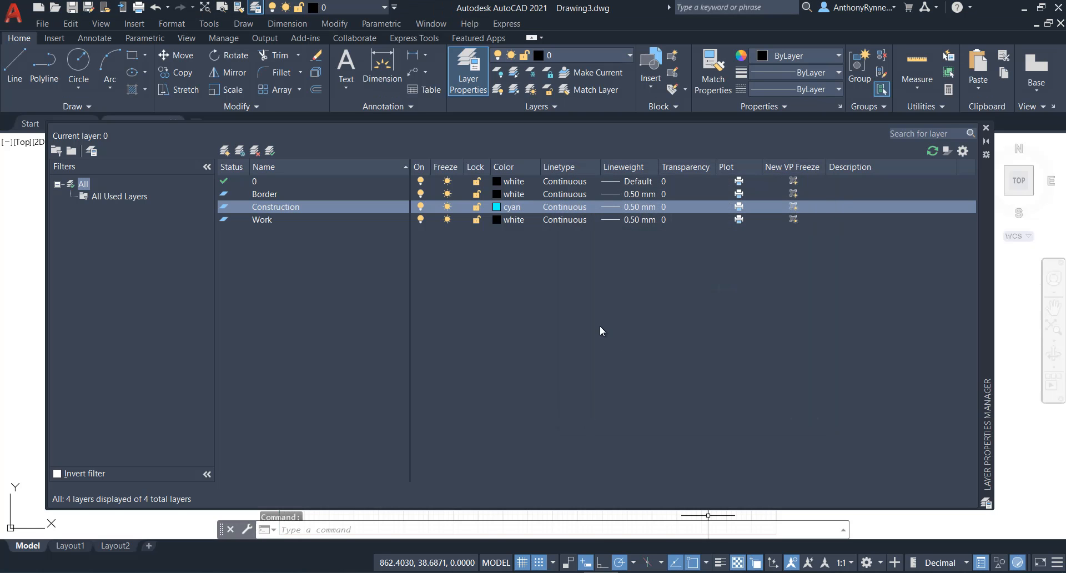
click(633, 207)
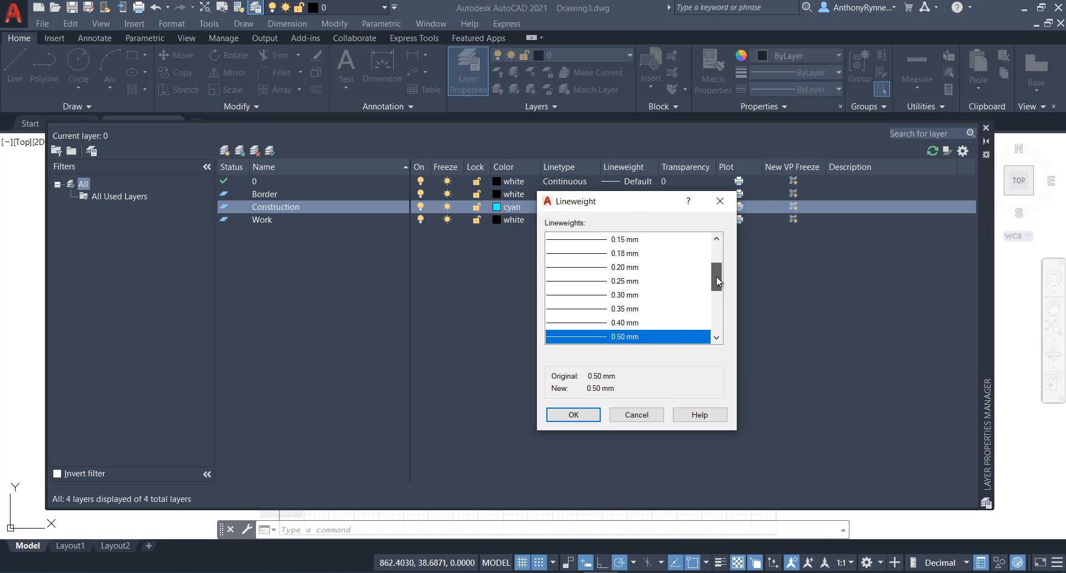
click(627, 271)
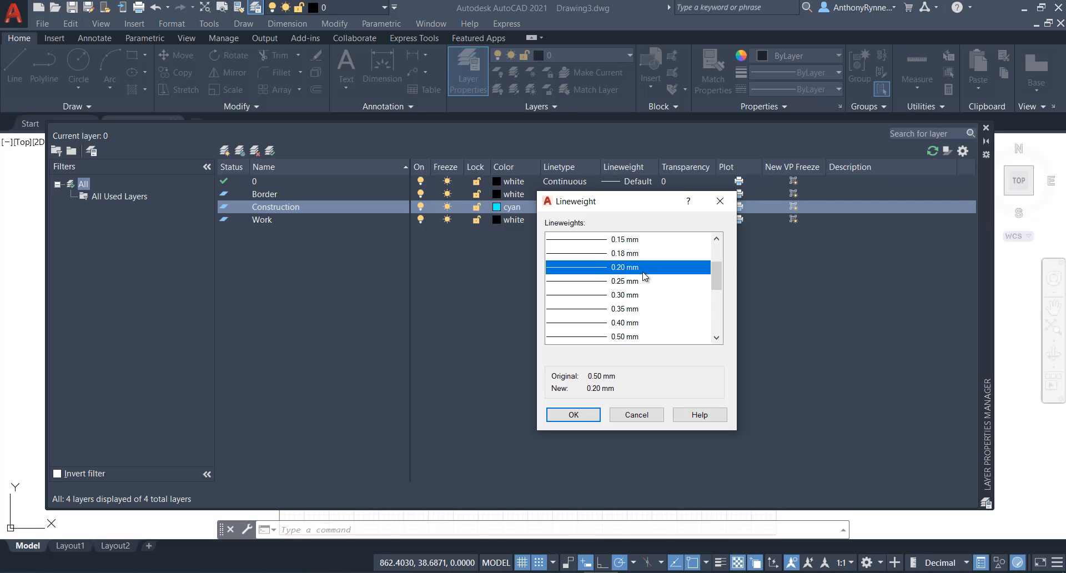
click(573, 415)
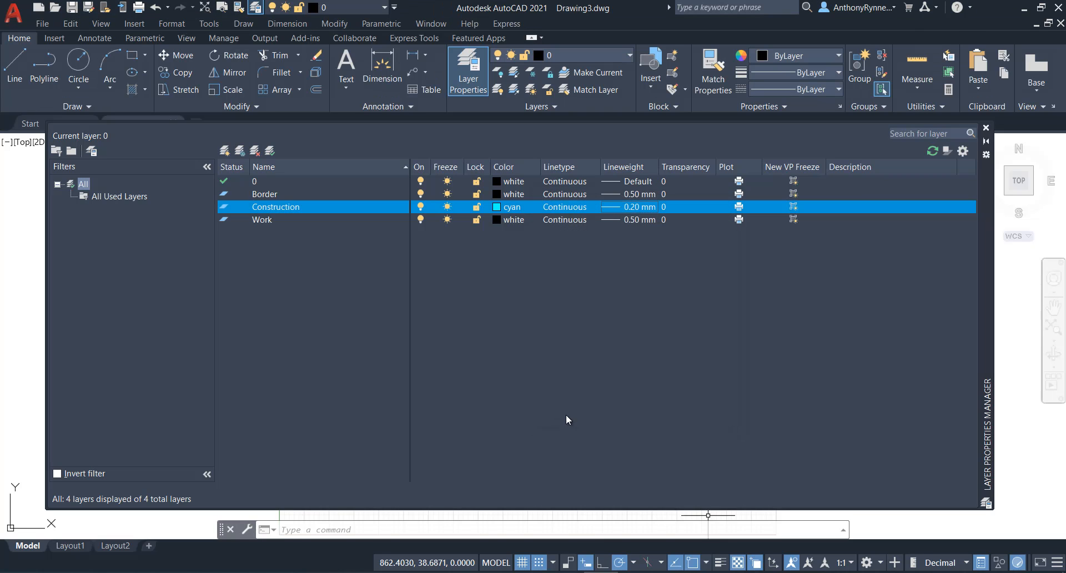
Create a new layer named B_Line_Types with the color blue and a lineweight of 0.25 mm
click(224, 150)
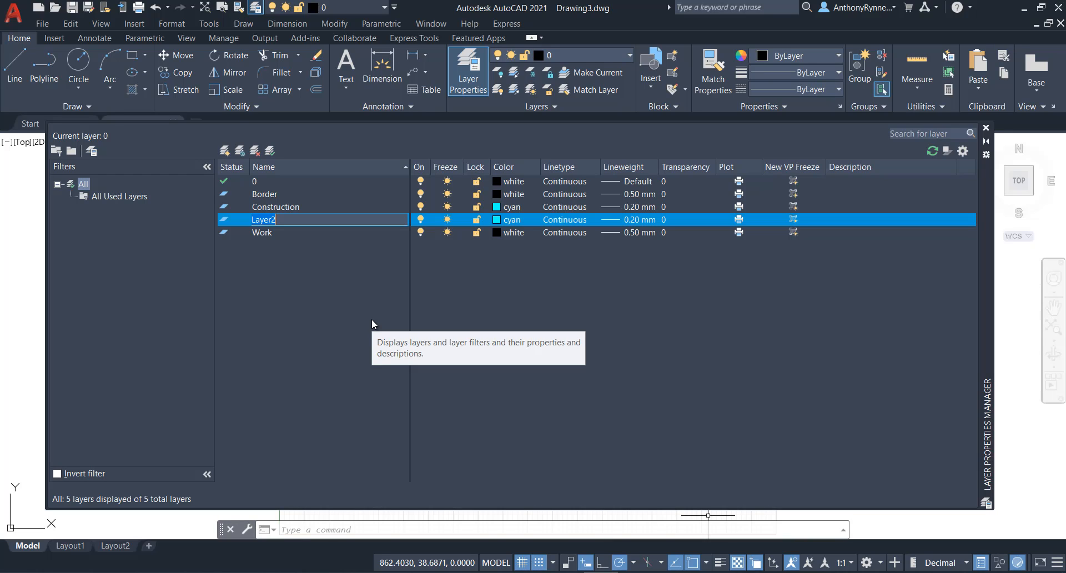
text(B_Line_Types)
click(509, 219)
click(509, 220)
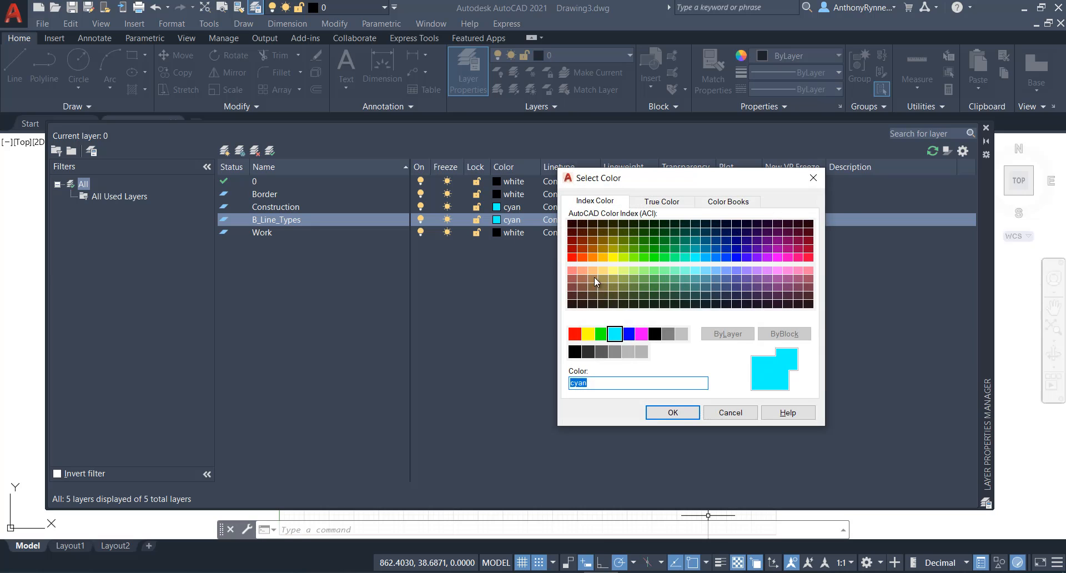
click(629, 335)
key(Return)
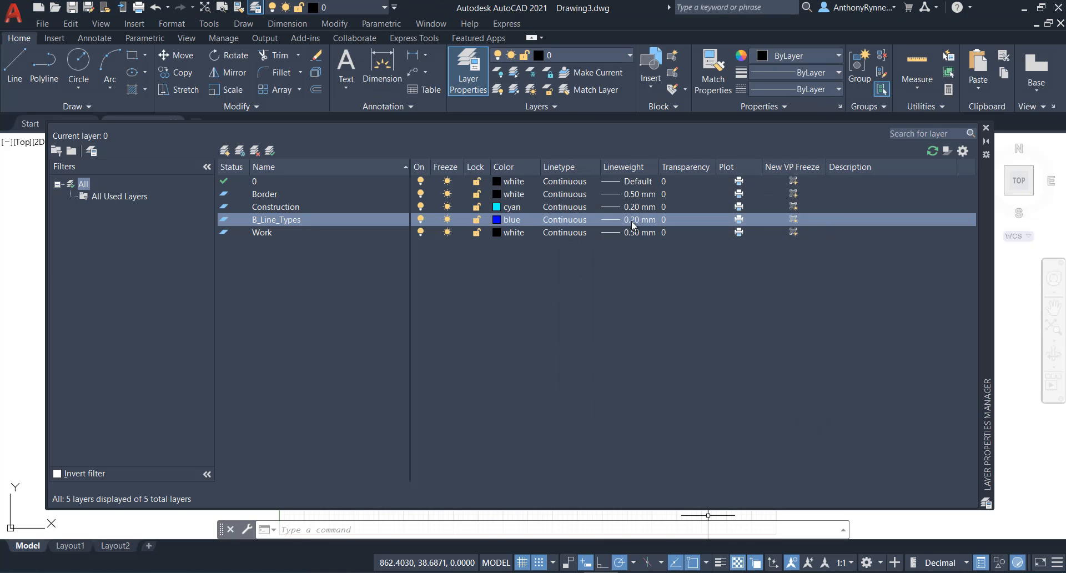
click(635, 220)
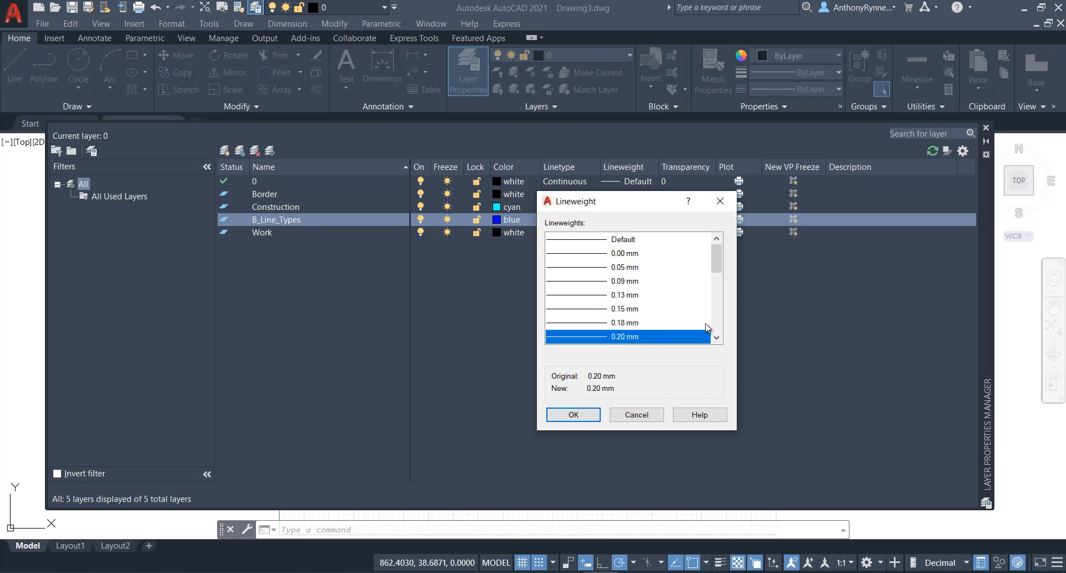
click(717, 338)
click(632, 337)
click(572, 414)
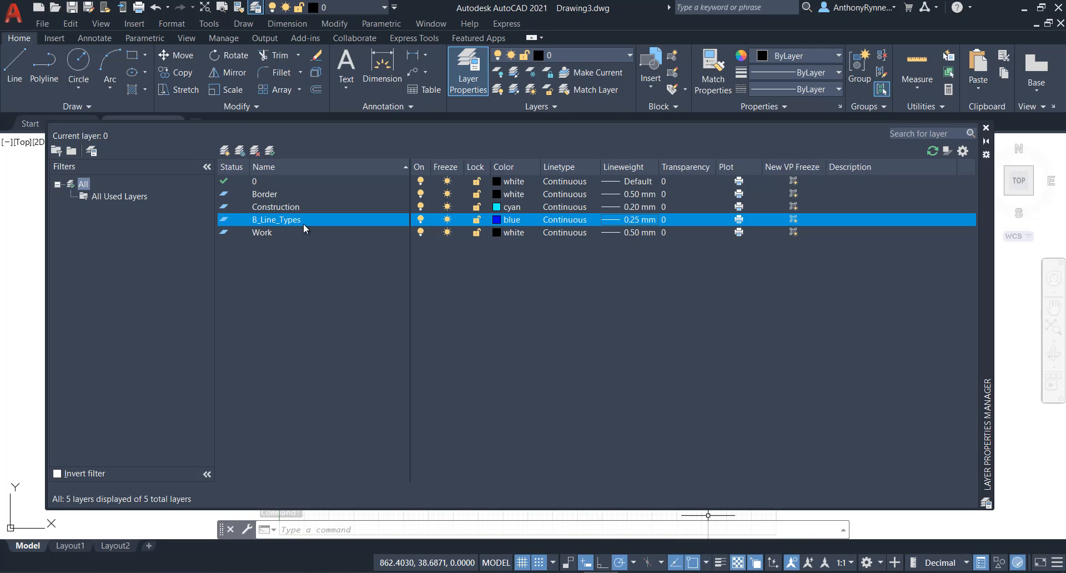
Add a Dimensions layer that inherits the B_Line_Types properties, and a Hatching layer with the color magenta
click(224, 151)
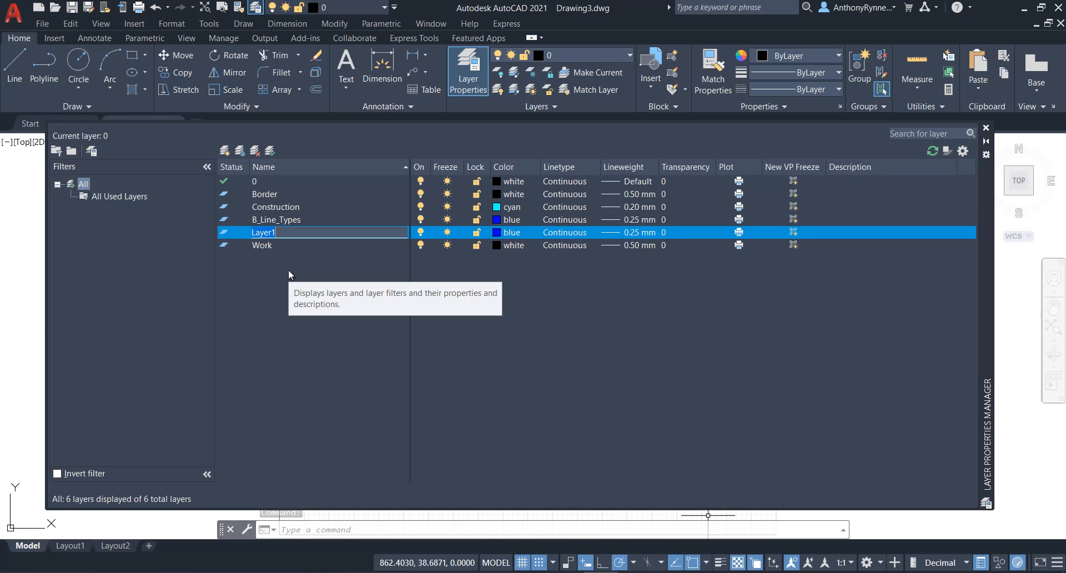
text(Dimensions)
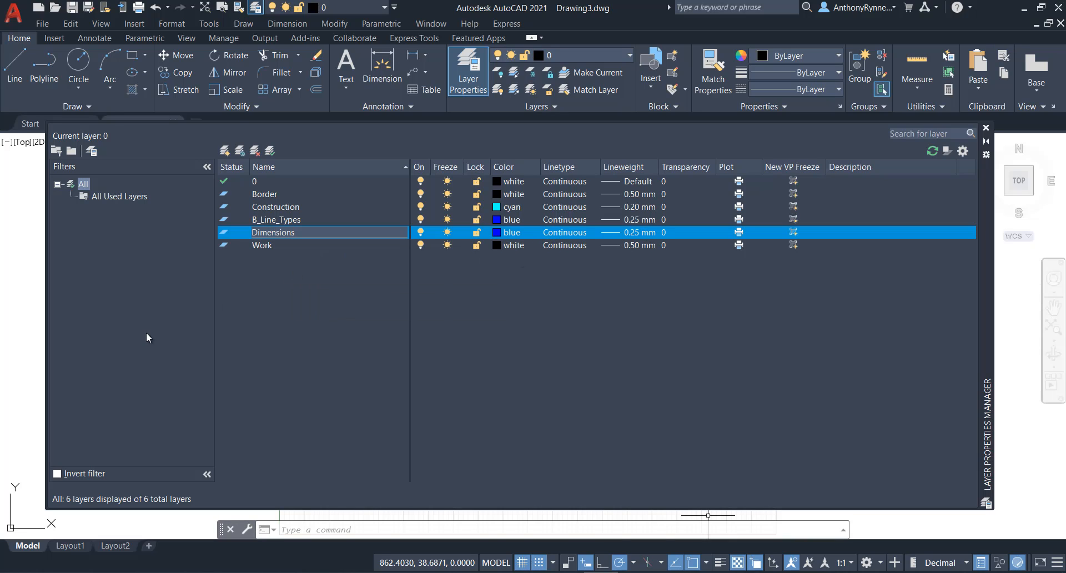
click(225, 151)
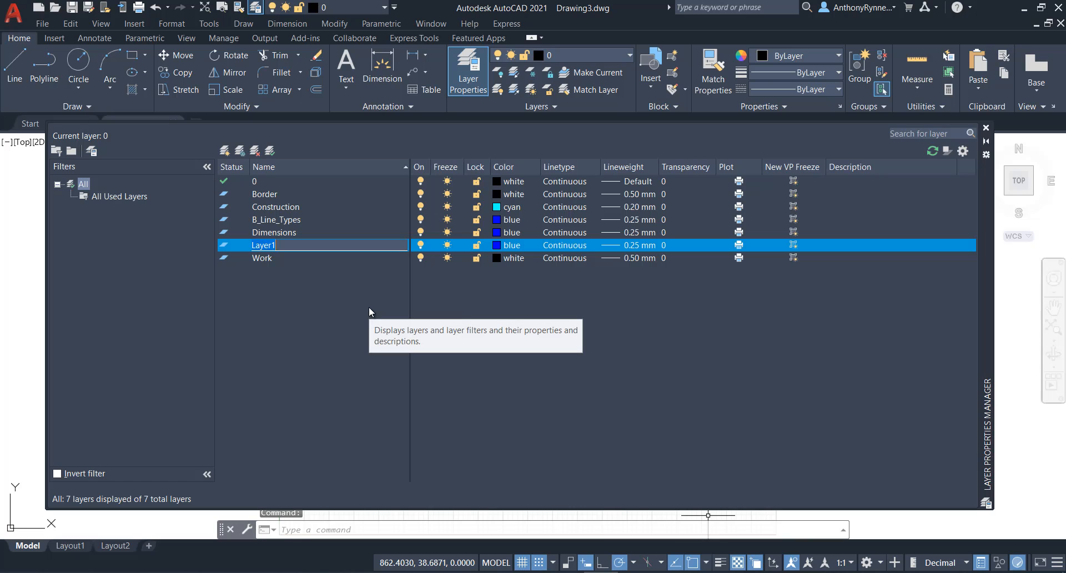
text(Hatching)
click(501, 243)
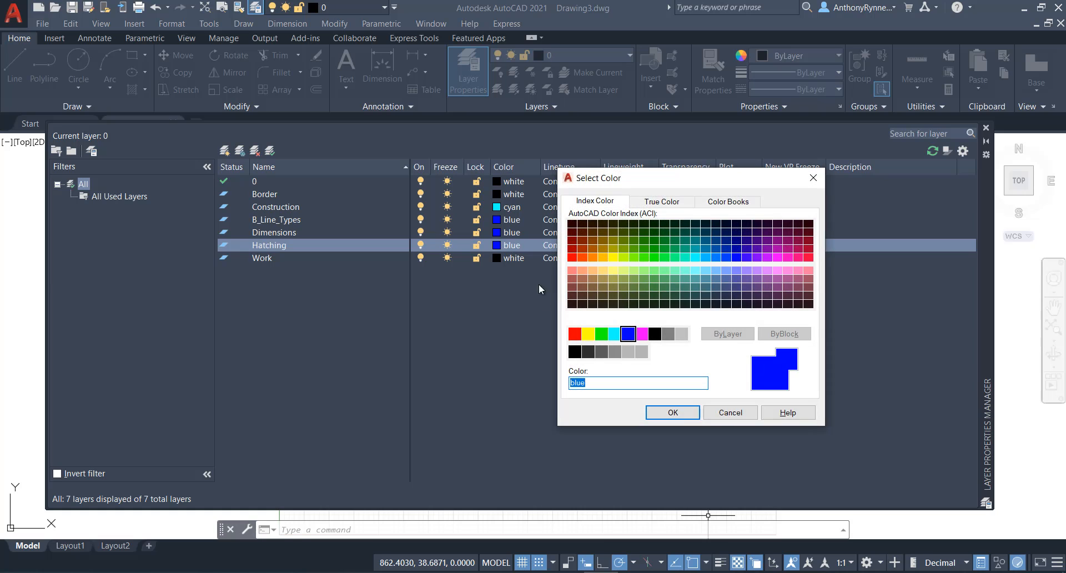
click(641, 334)
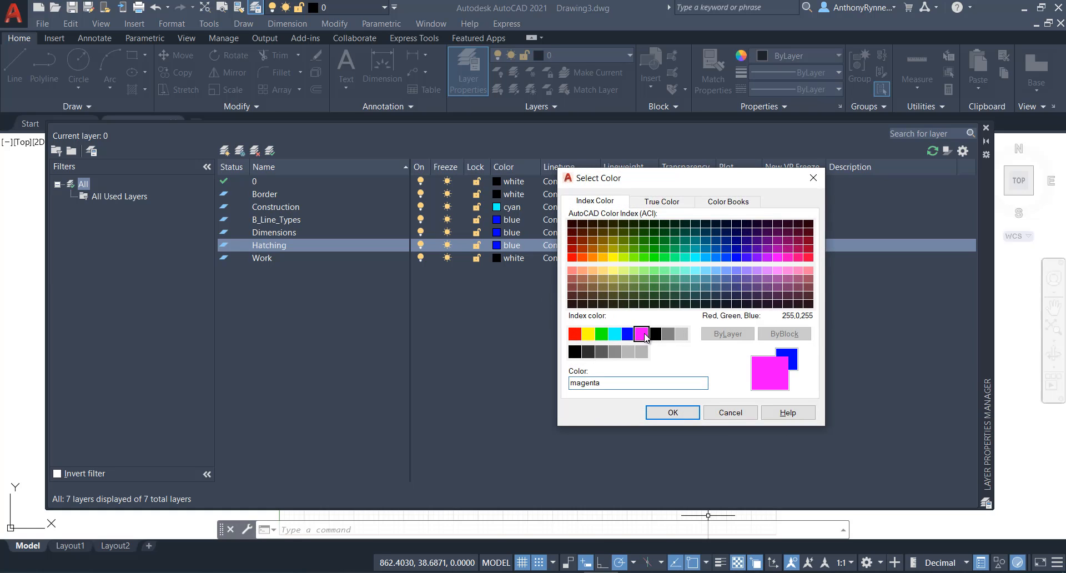
click(674, 412)
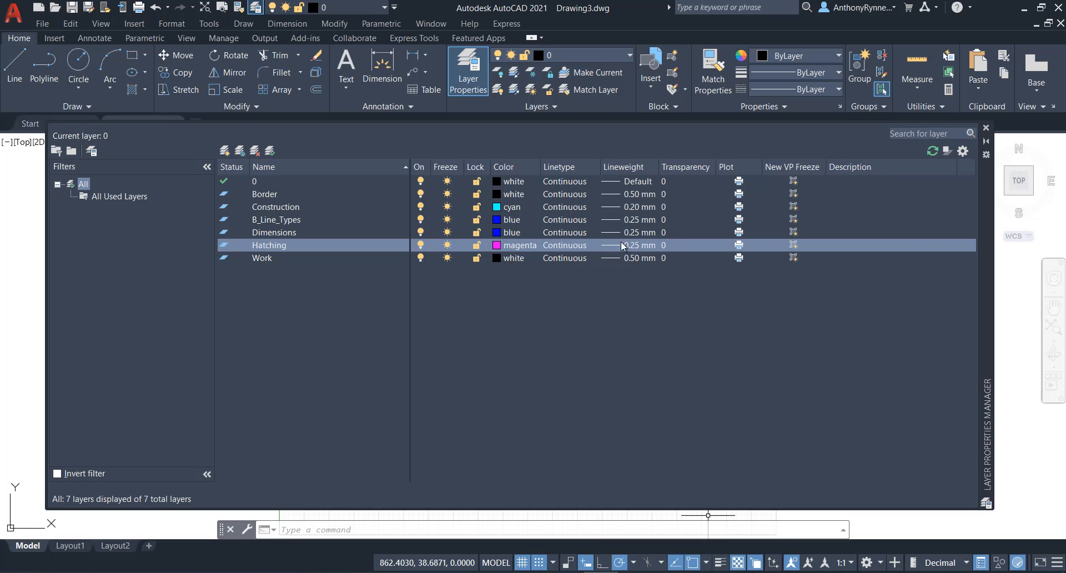
Create a new layer named Text based on the Hatching layer and set its color to blue
click(224, 151)
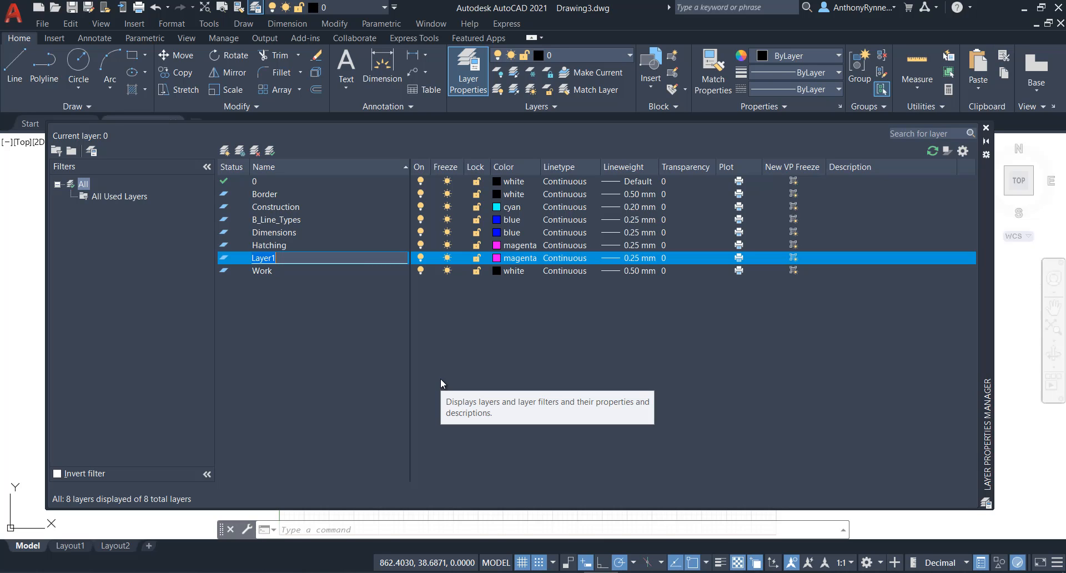
text(Text)
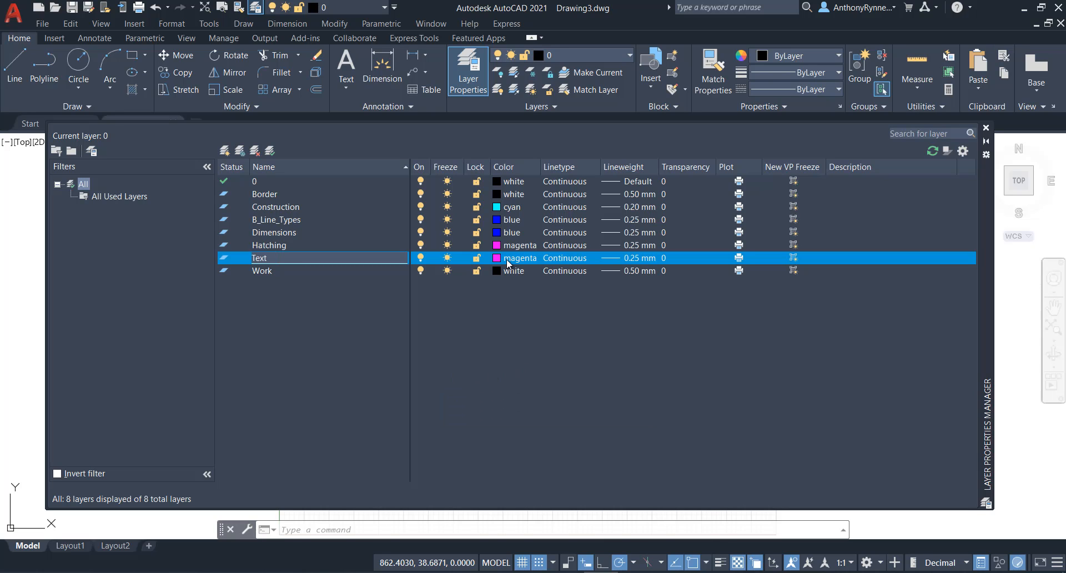
click(506, 259)
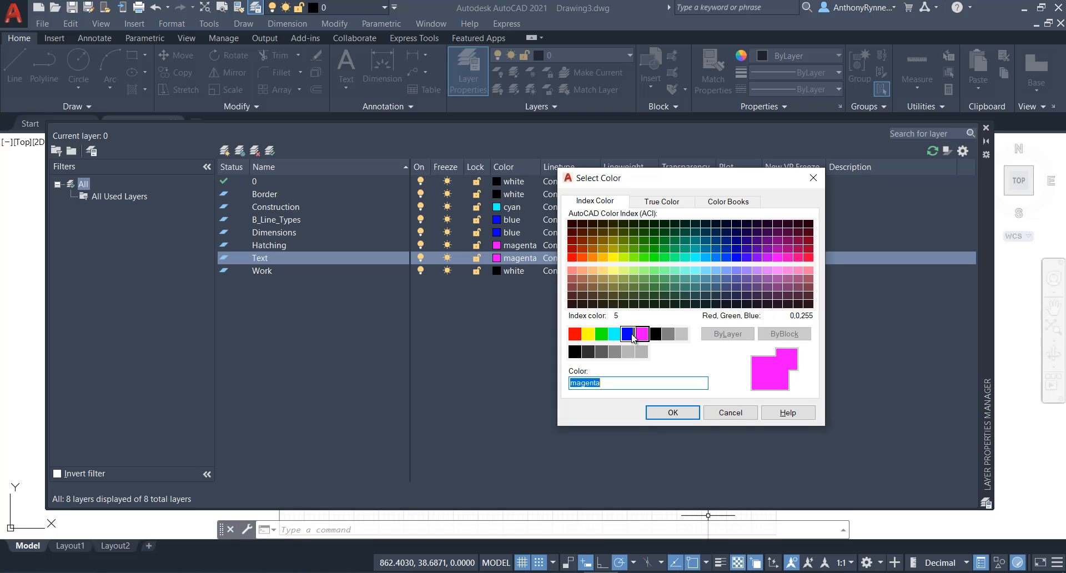
click(627, 334)
click(671, 412)
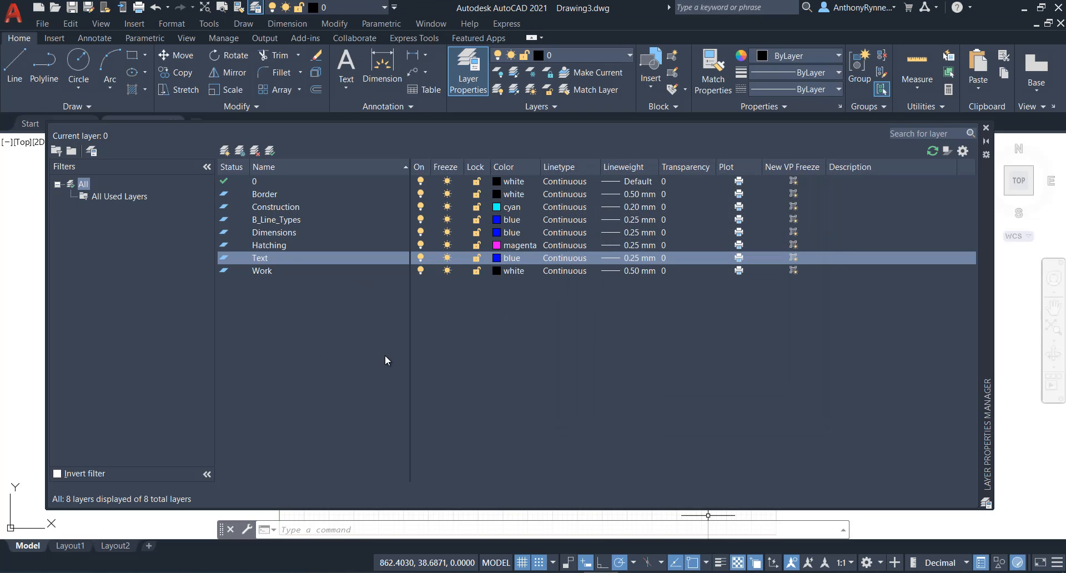
Create a new layer named Text_TB based on the Text layer and set its color to index 202
click(225, 151)
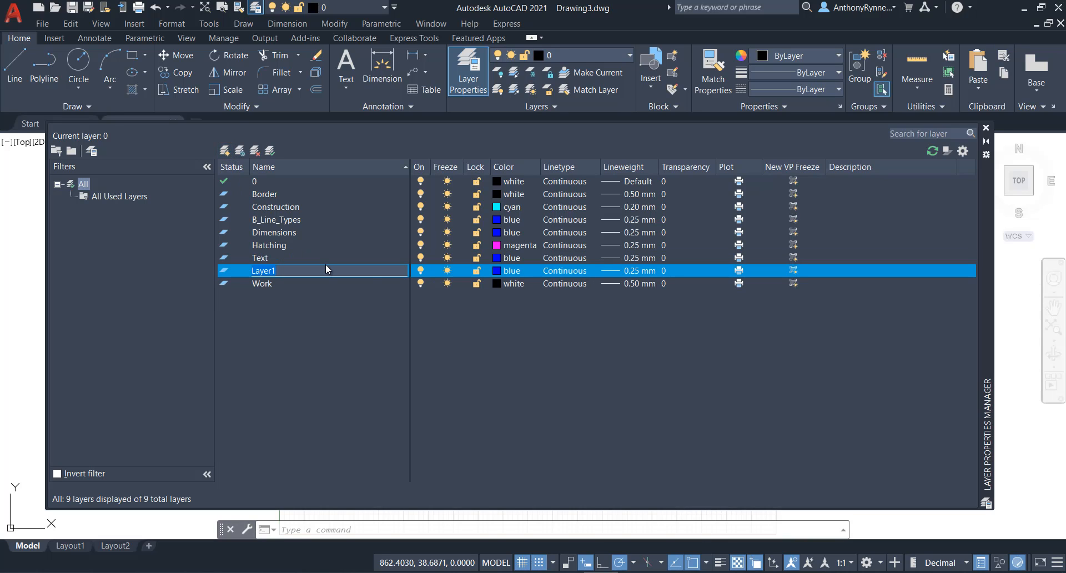
text(Text_Tb)
key(BackSpace)
text(B)
click(505, 271)
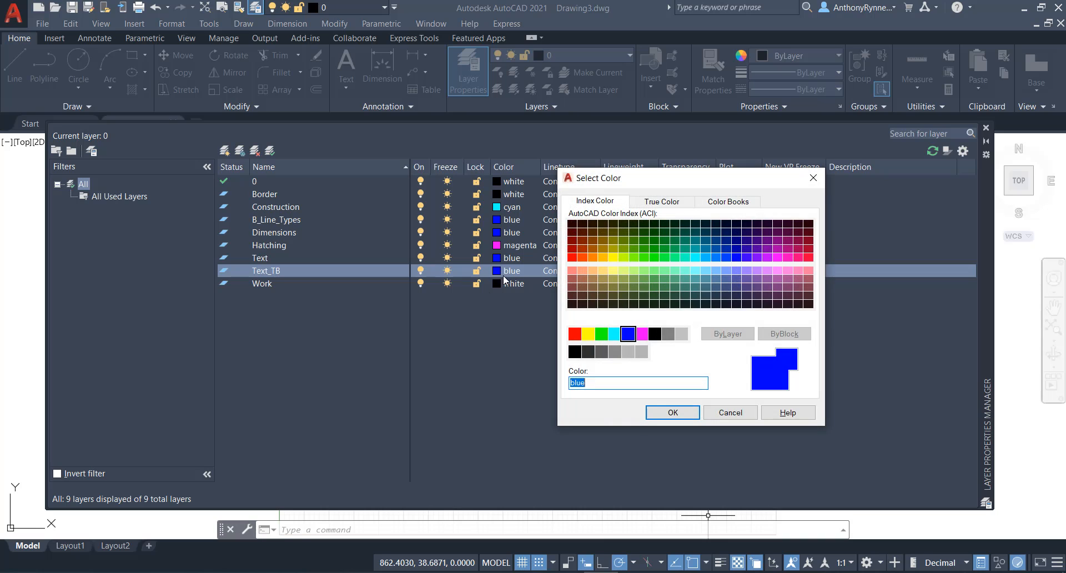
click(767, 249)
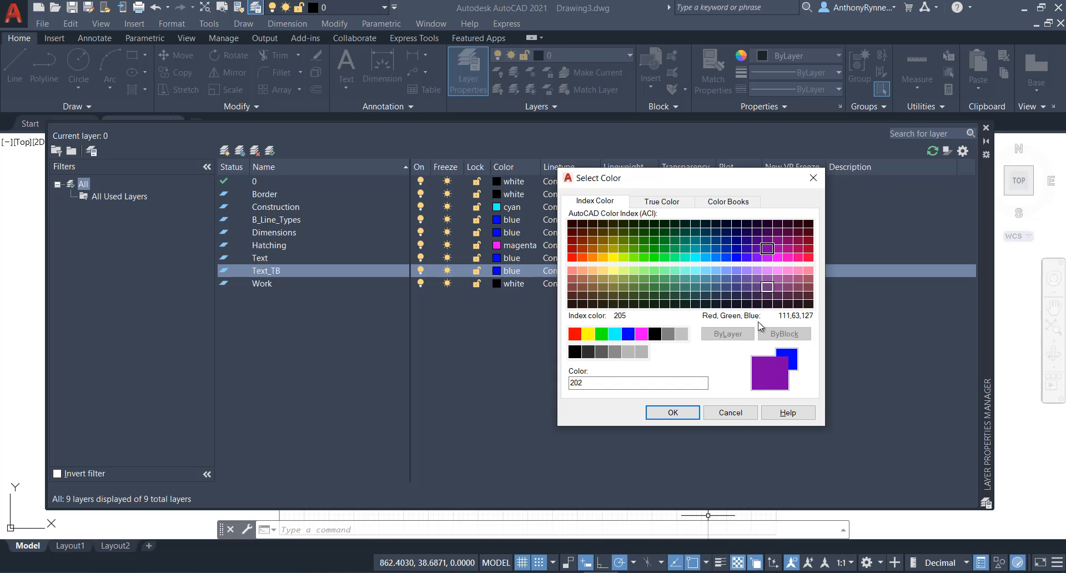
click(672, 412)
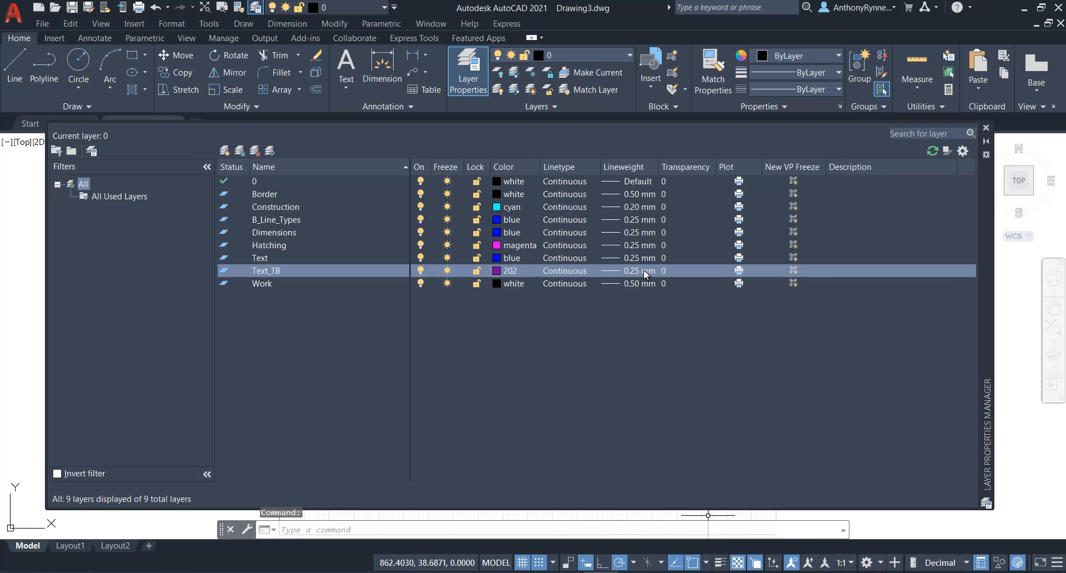
Create a new layer named Logo_TB based on the Text_TB layer and set its color to index 9
click(225, 151)
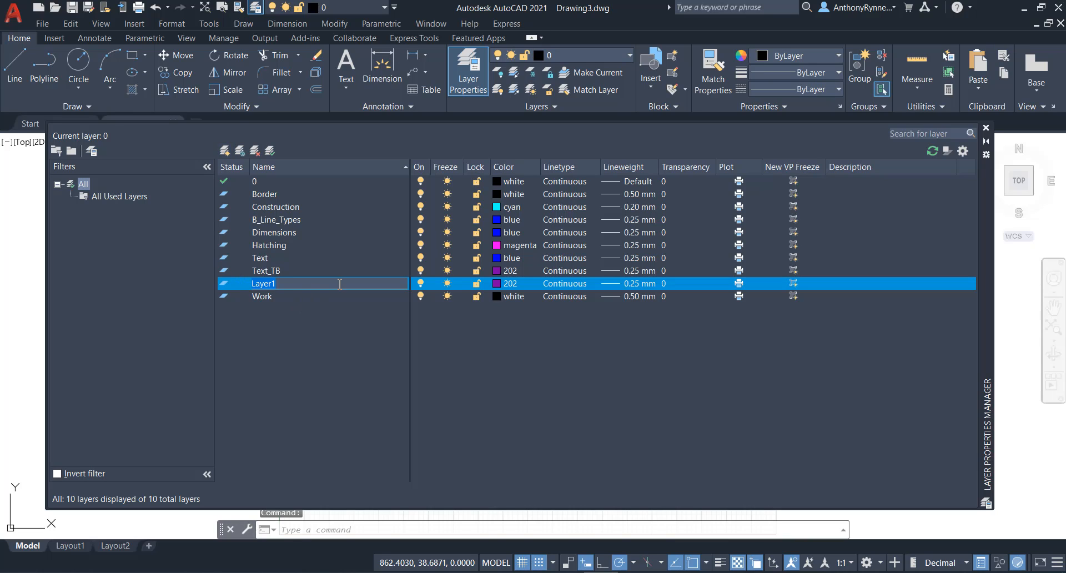
text(Logo_TB)
key(Return)
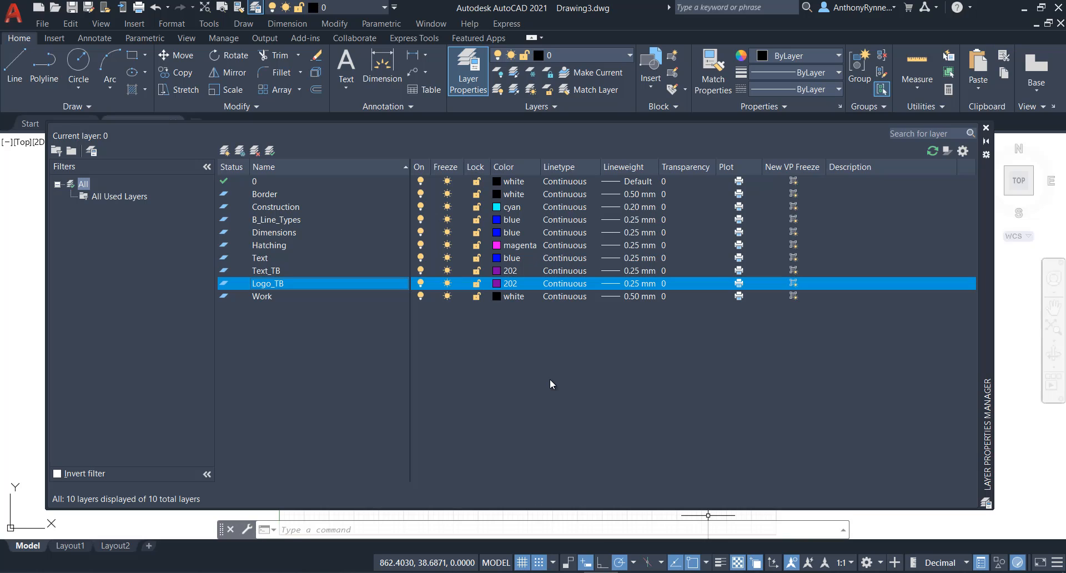
click(509, 283)
drag(660, 184, 663, 162)
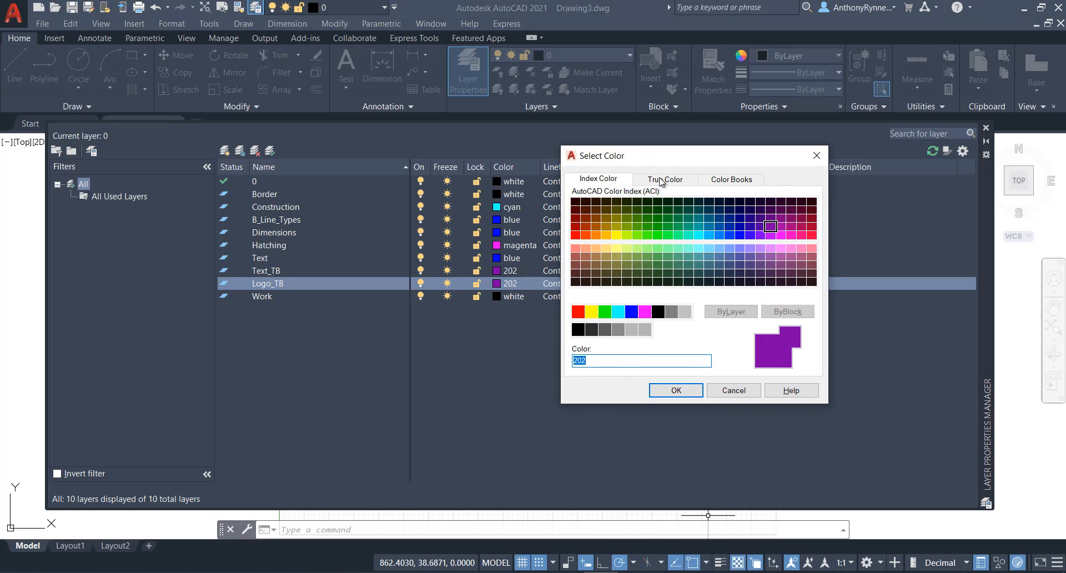
click(685, 312)
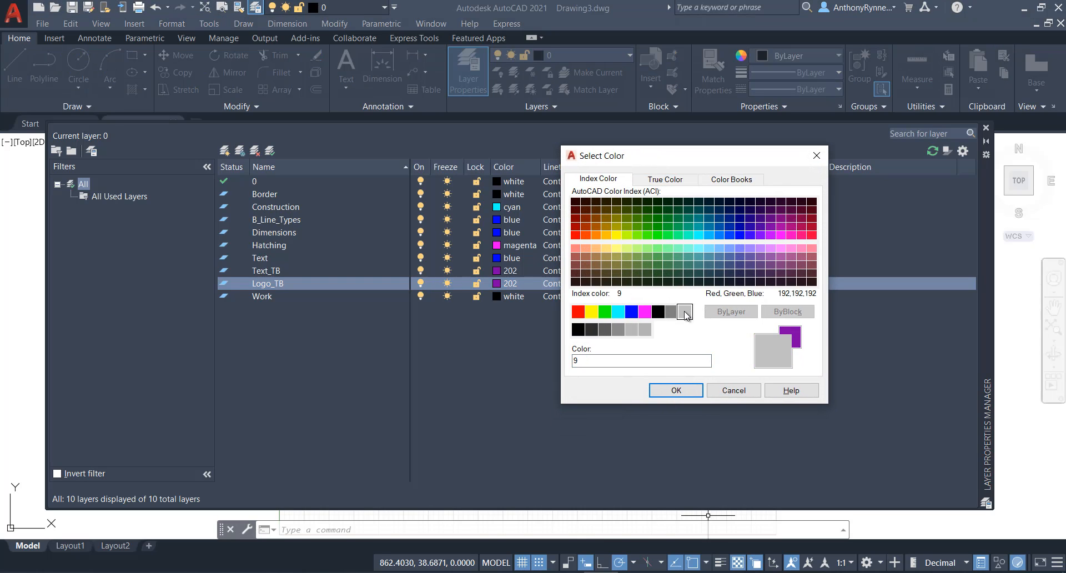
click(676, 390)
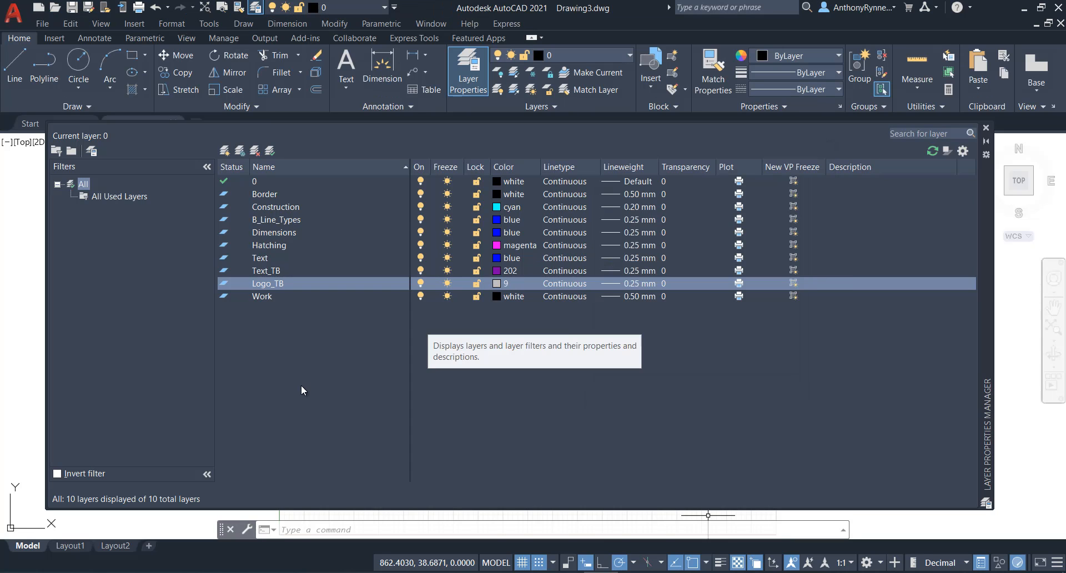
Create a new layer named Viewports based on the Logo_TB layer and set its color to index 20
click(225, 159)
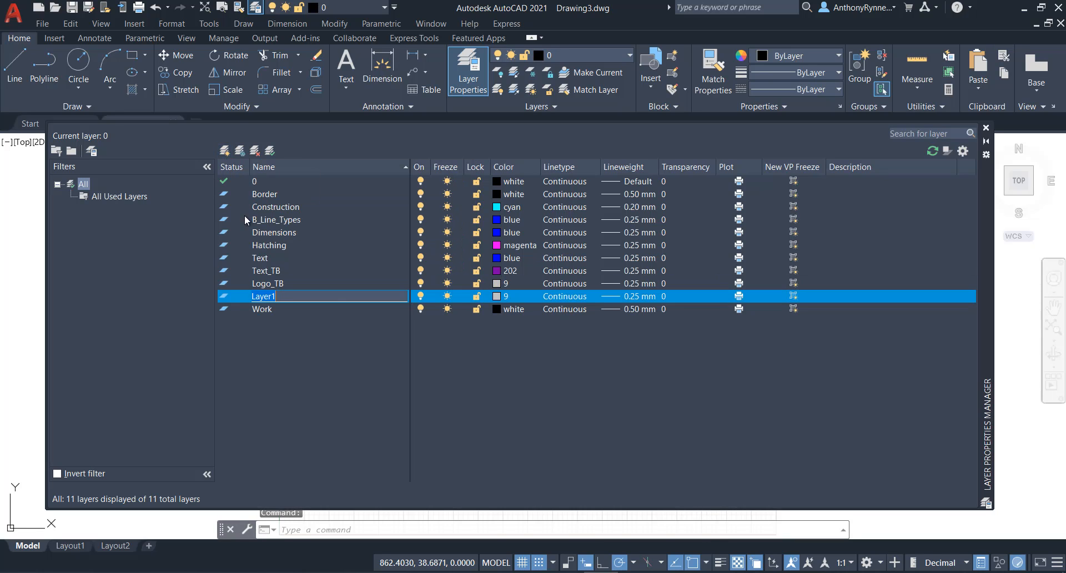
text(Viewports)
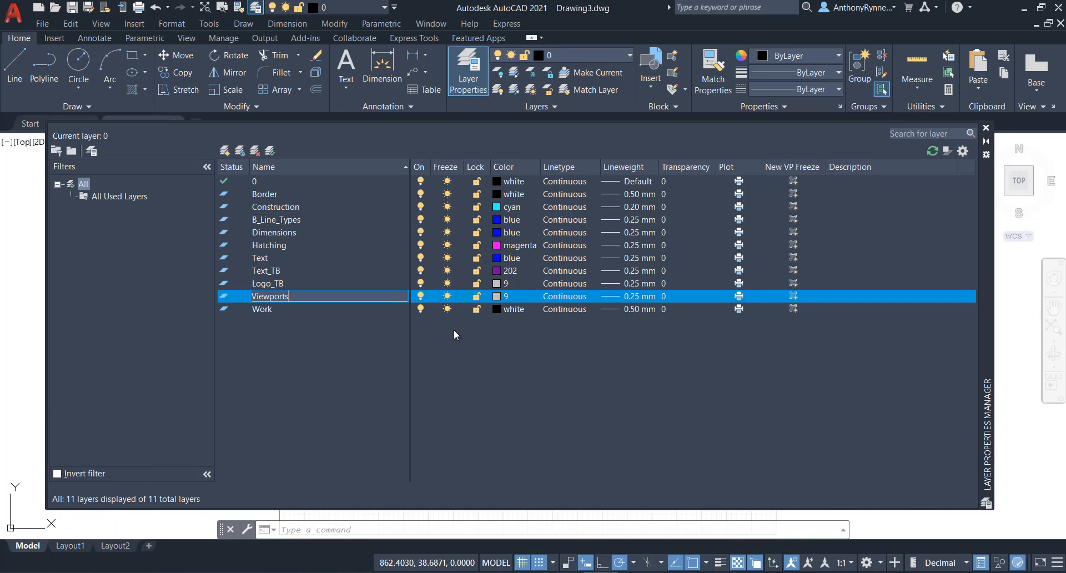
click(497, 297)
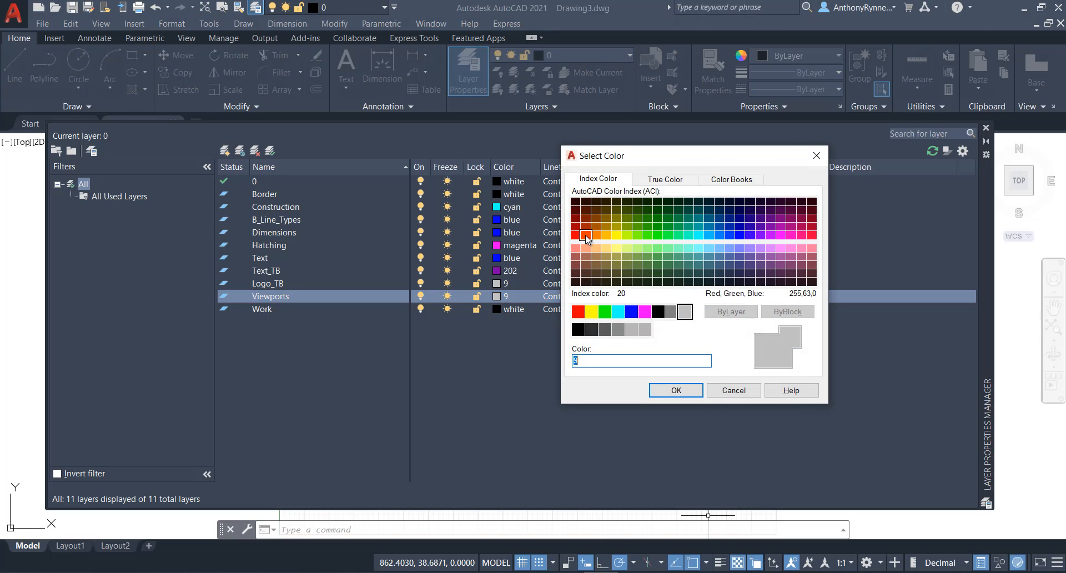
click(585, 234)
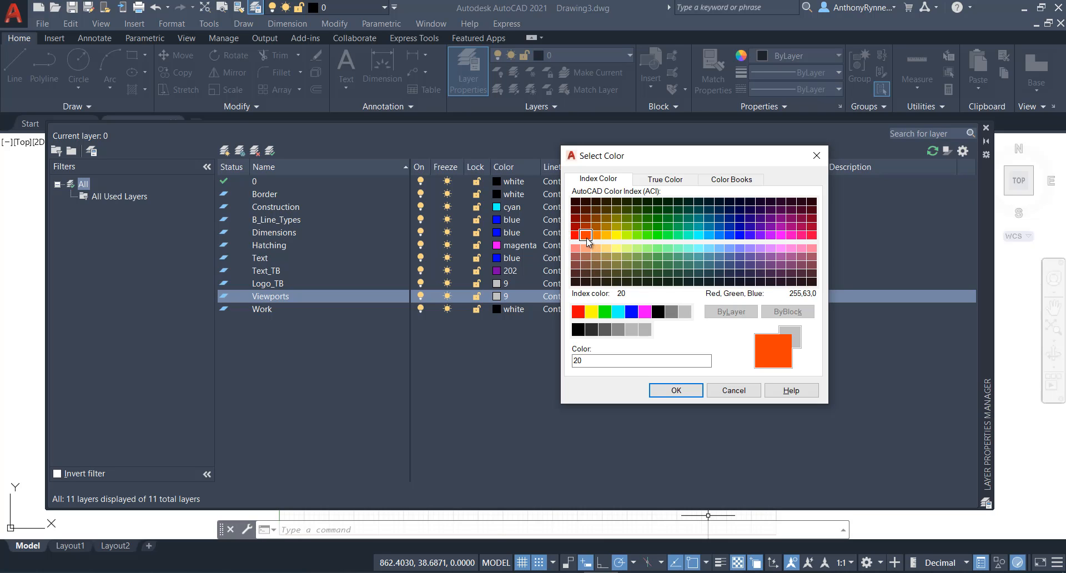
click(669, 390)
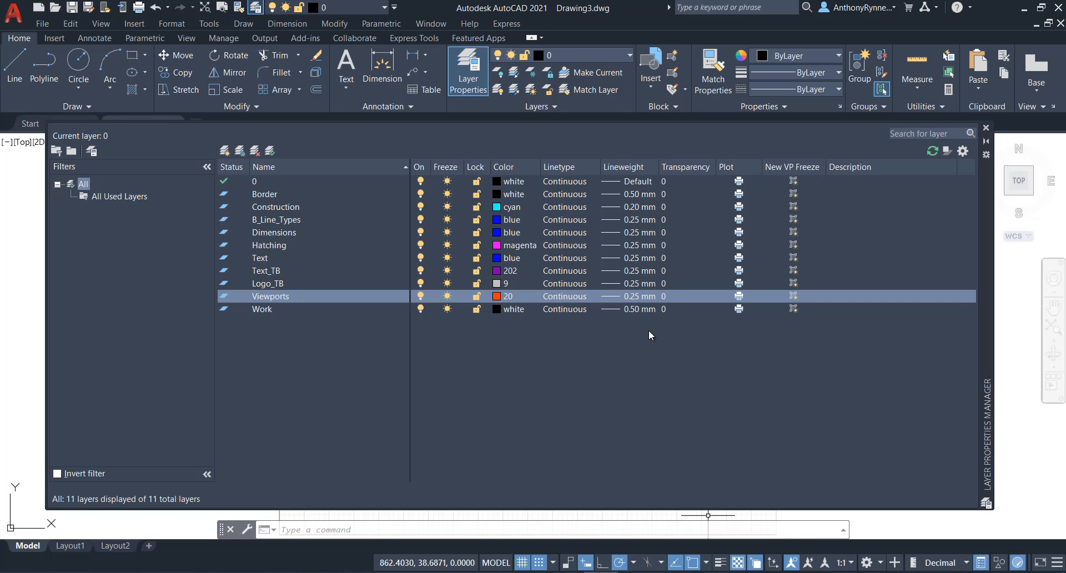
Create a new layer named Centre based on the Viewports layer and set its color to red
click(225, 155)
text(Centre)
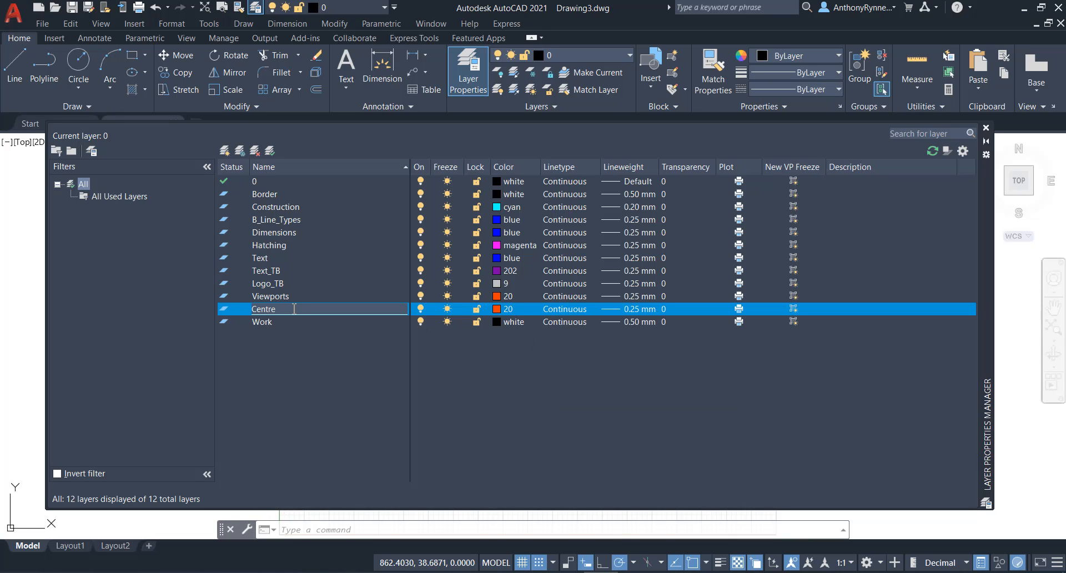
click(502, 307)
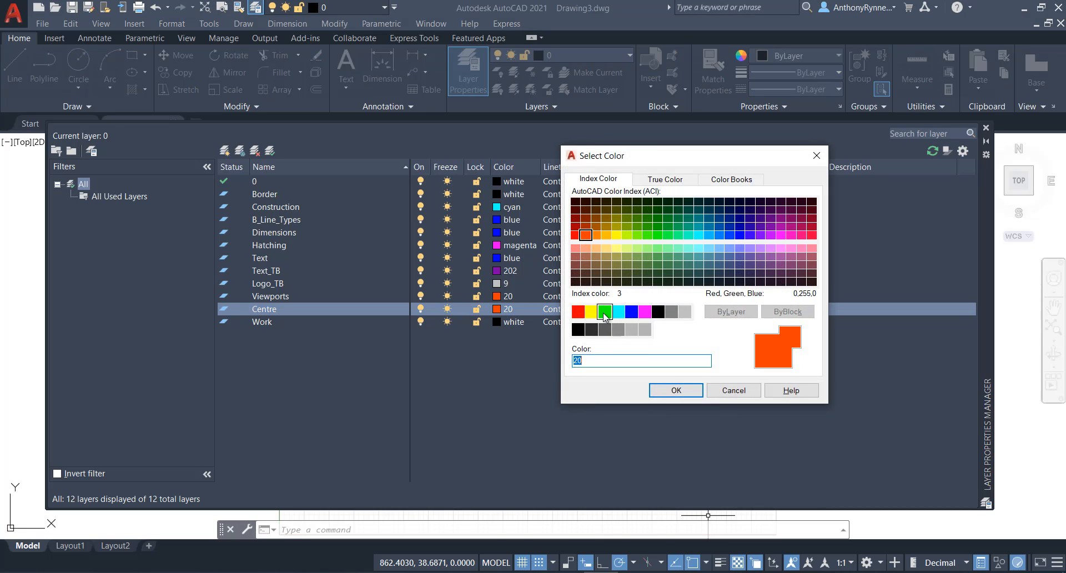
click(578, 311)
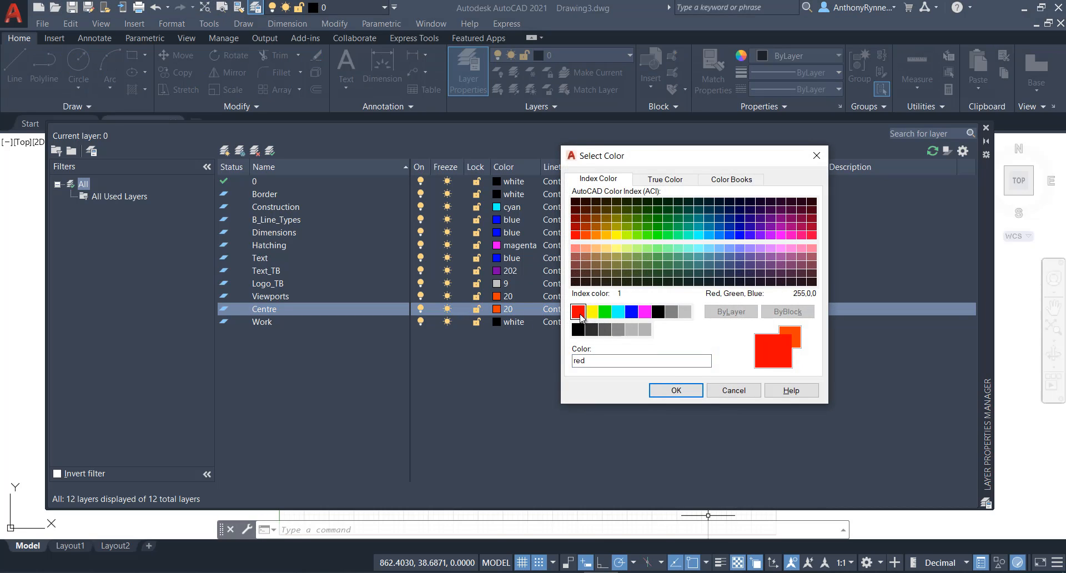
click(665, 390)
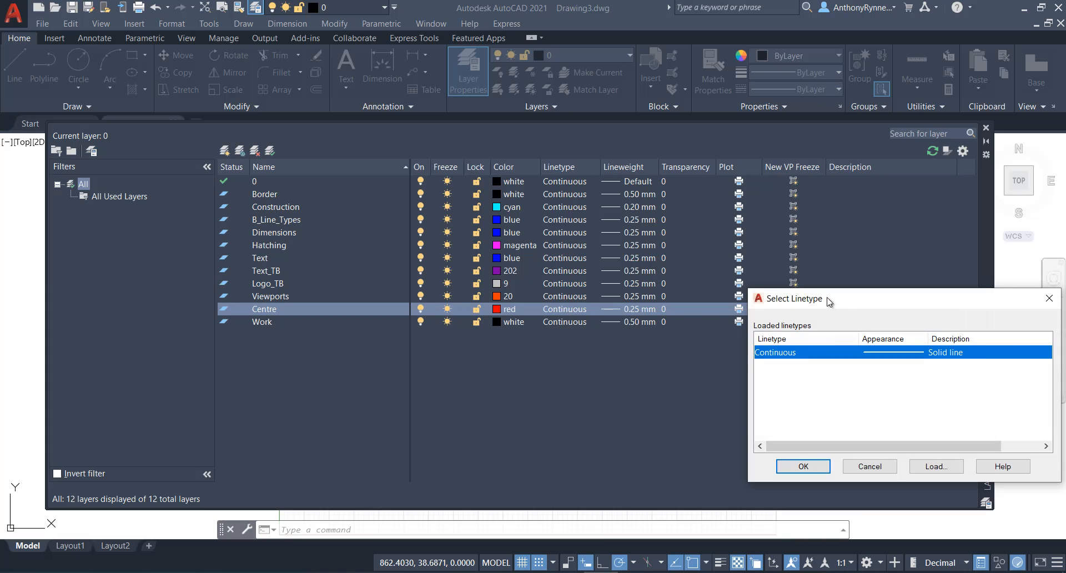
Load all available linetypes from the acadiso.lin file into the drawing from the Centre layer's linetype selection
drag(827, 298, 604, 169)
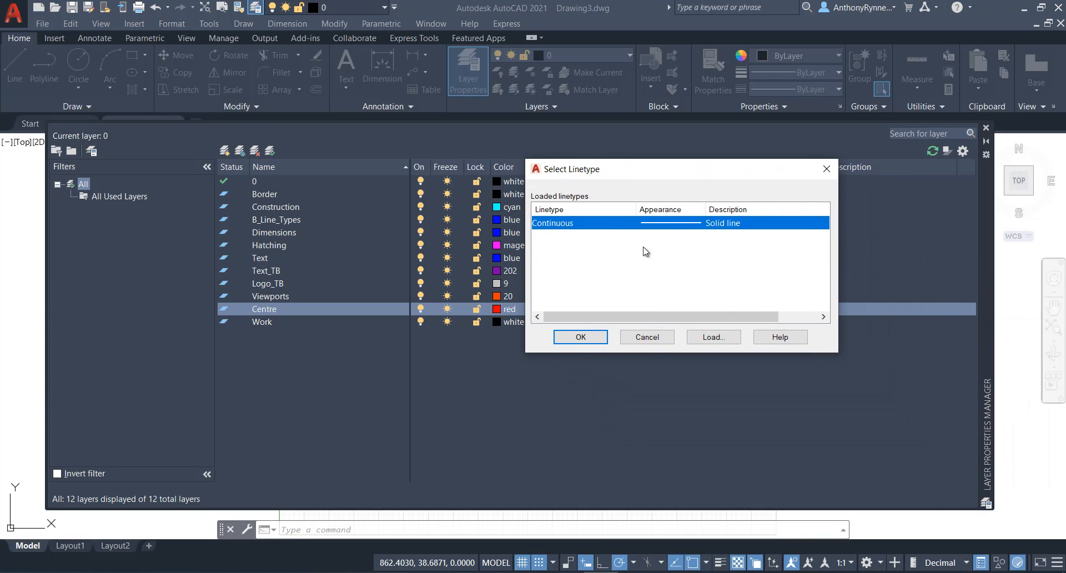
drag(639, 176, 653, 171)
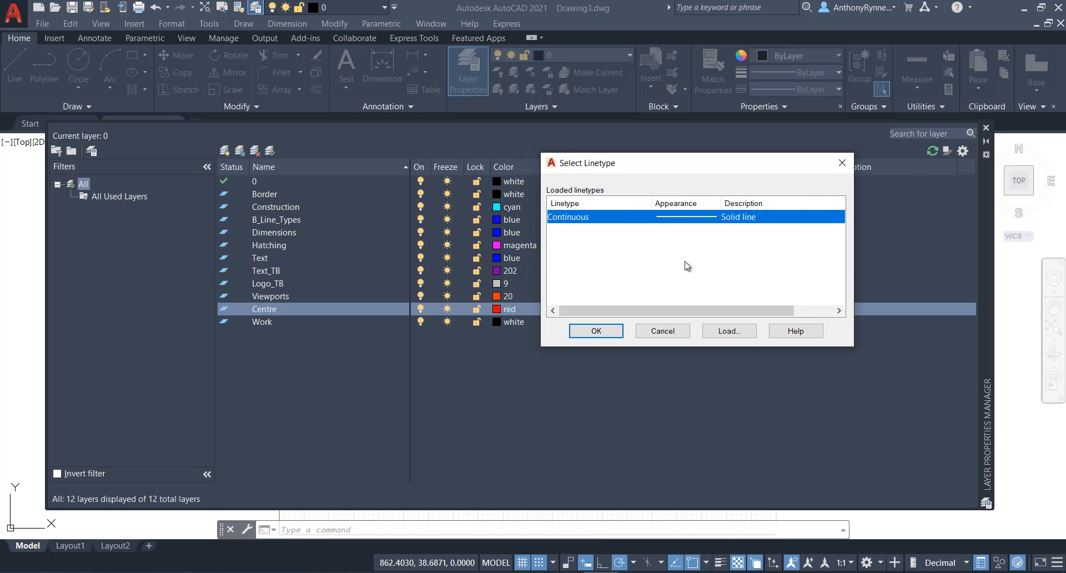
click(723, 340)
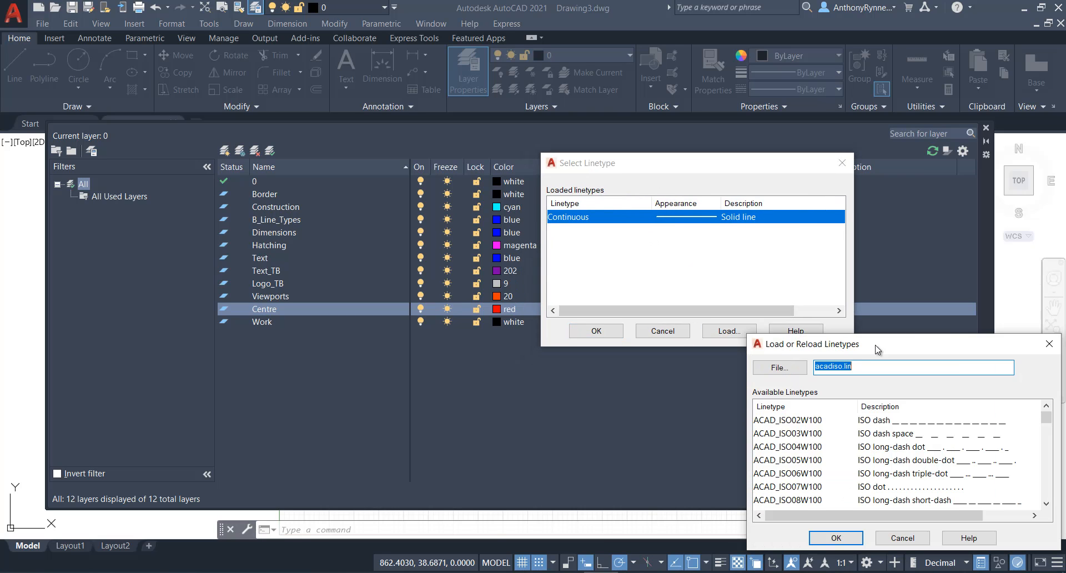
drag(874, 347, 335, 229)
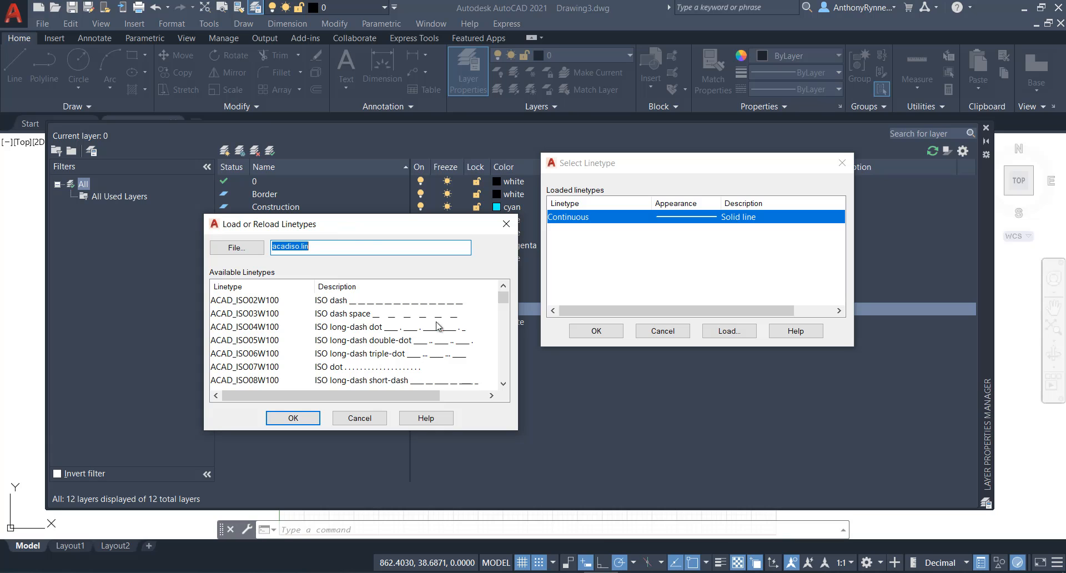
drag(505, 299, 503, 319)
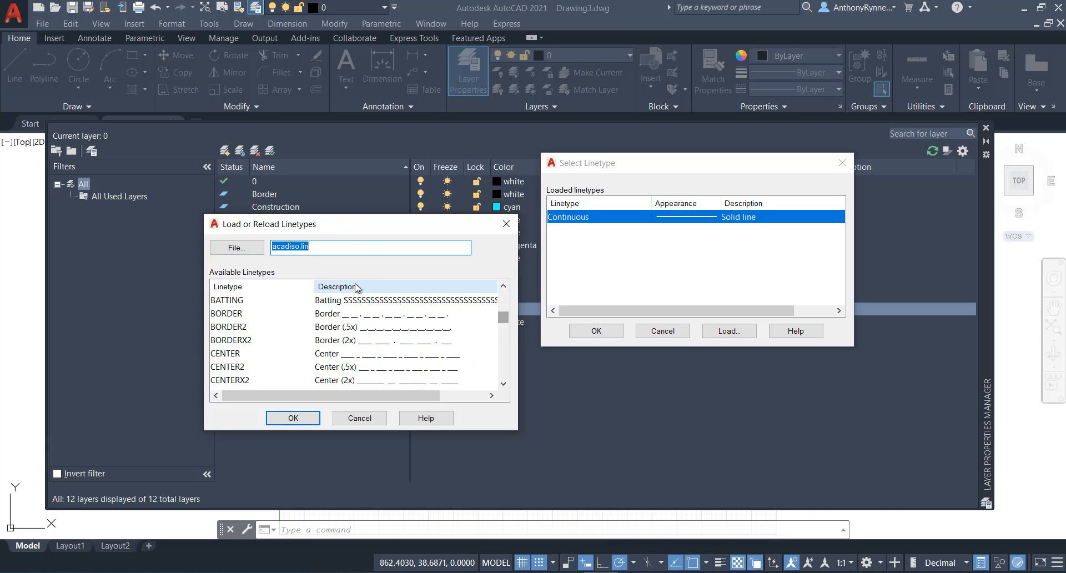
mouse_move(504, 323)
mouse_down()
mouse_move(494, 390)
mouse_move(502, 307)
mouse_up()
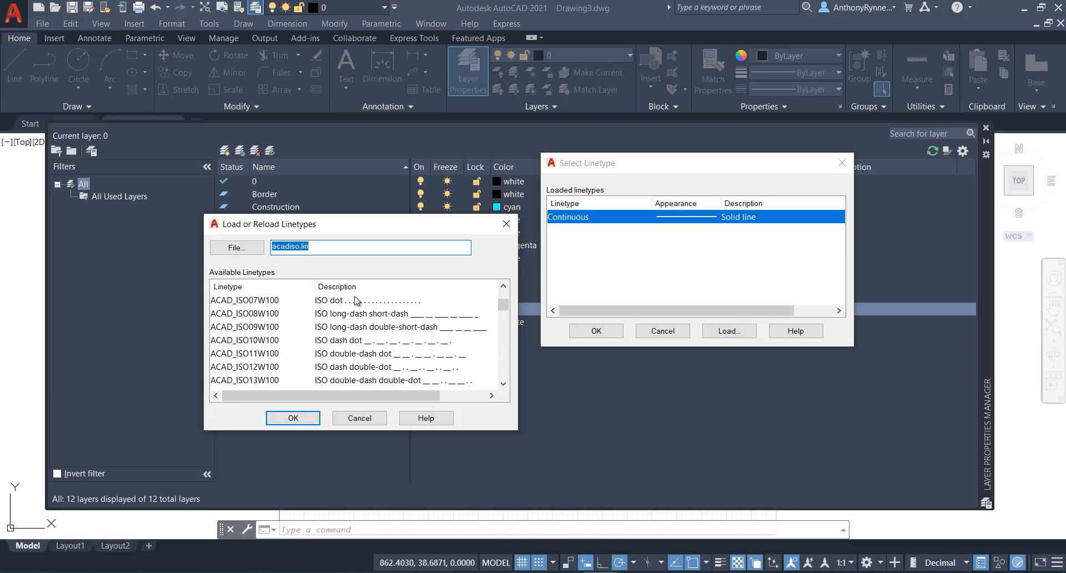
right_click(399, 293)
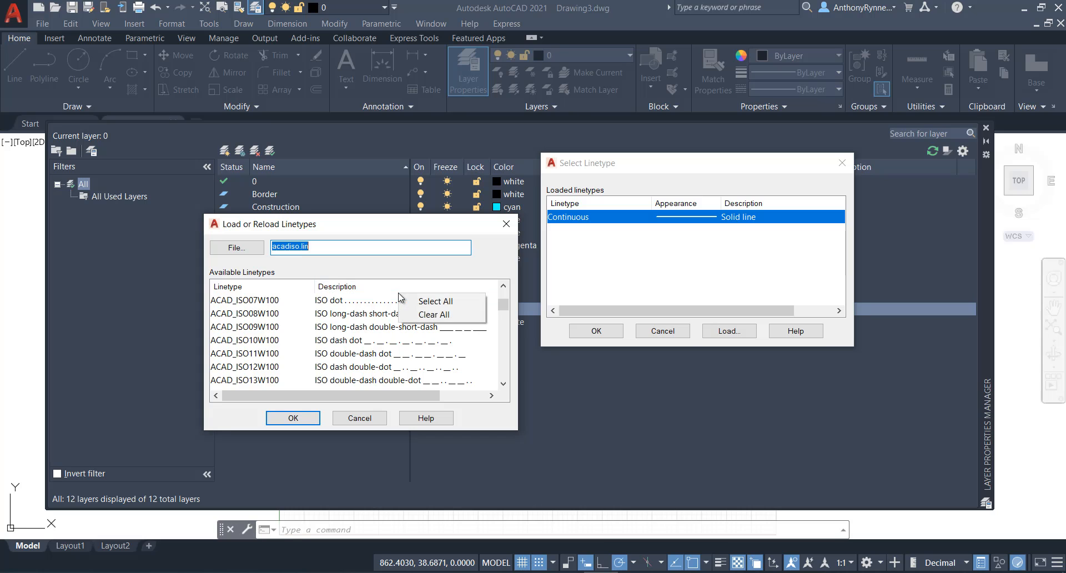
click(432, 303)
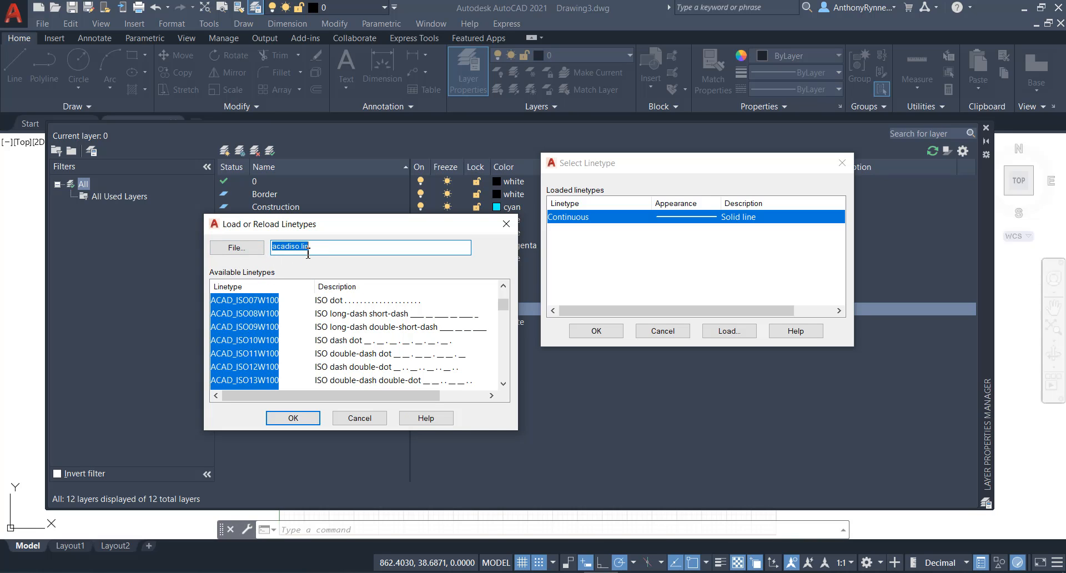
click(297, 421)
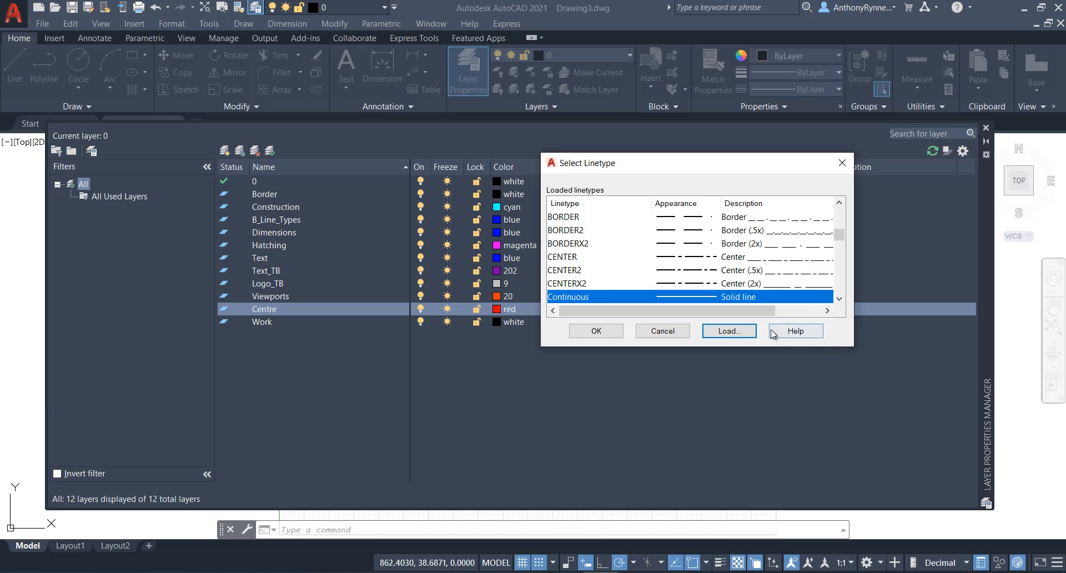
Assign the CENTER linetype to the Centre layer
mouse_move(839, 237)
mouse_down()
mouse_move(839, 218)
mouse_move(841, 243)
mouse_up()
click(580, 243)
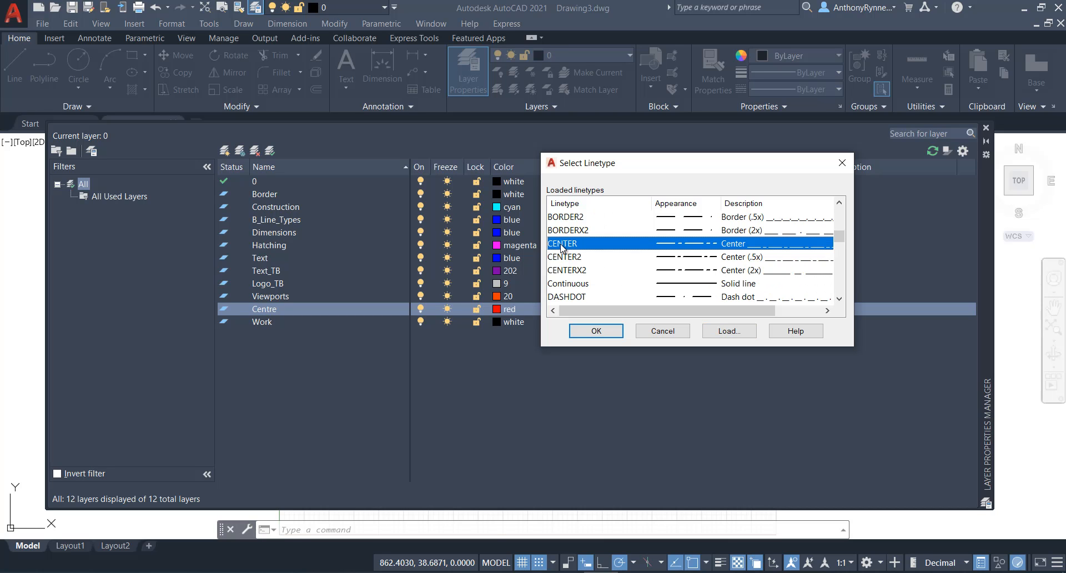
click(592, 332)
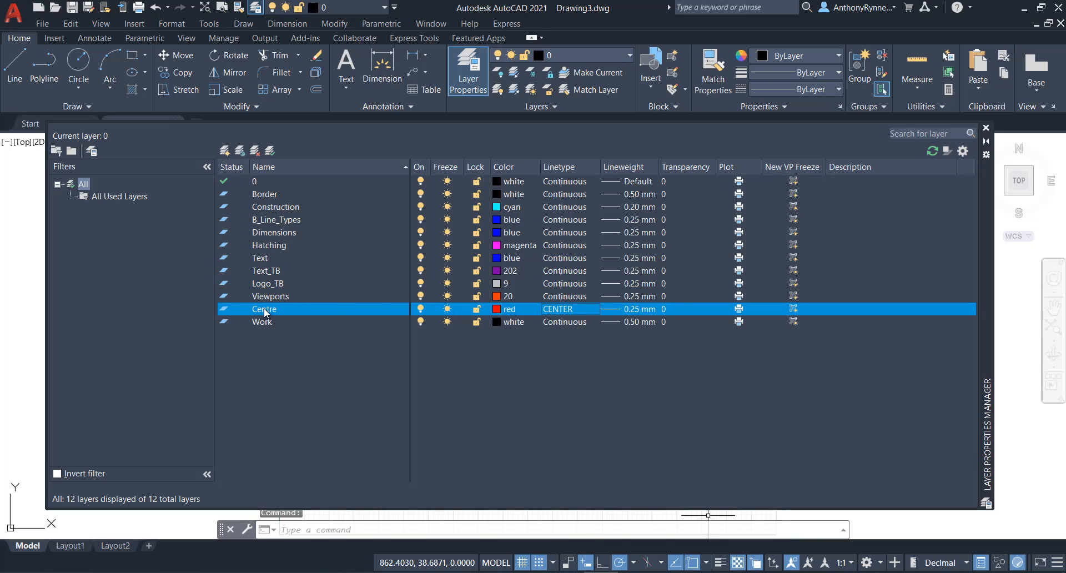
Create a new layer named Hidden based on the Centre layer and set its color to green
click(224, 151)
text(Hidden)
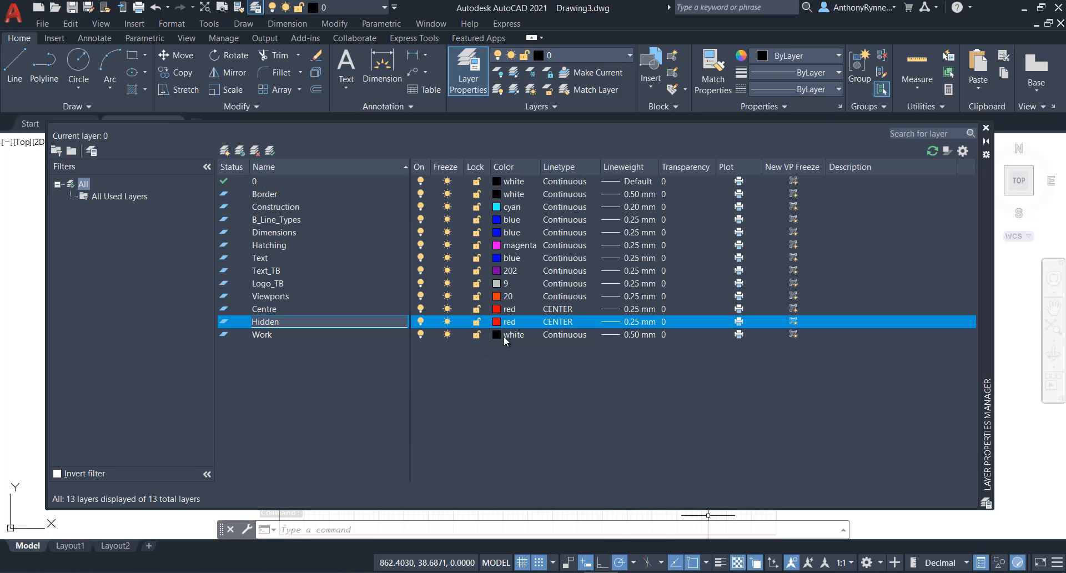
click(501, 322)
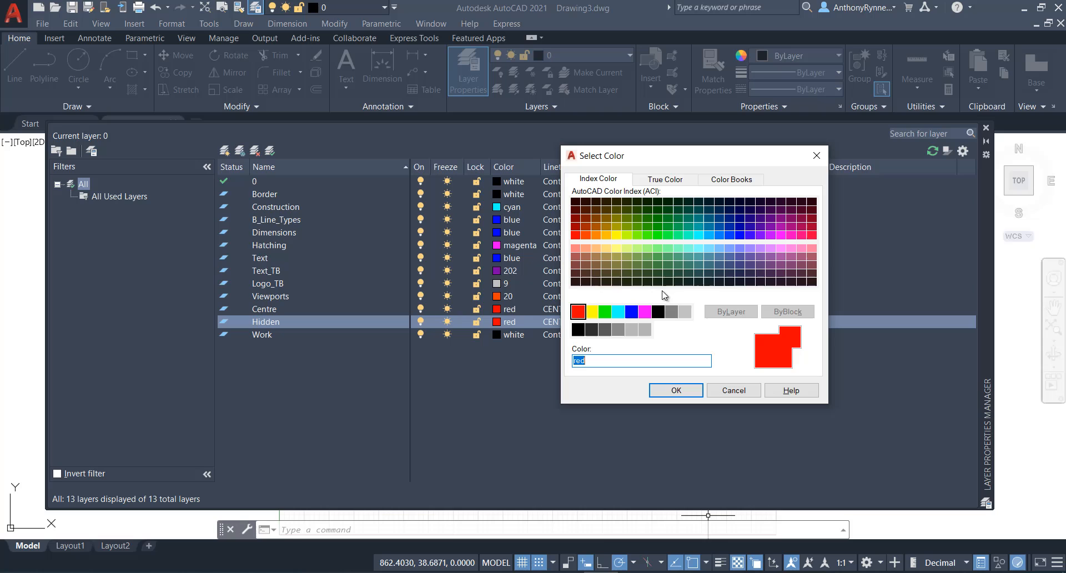
click(605, 311)
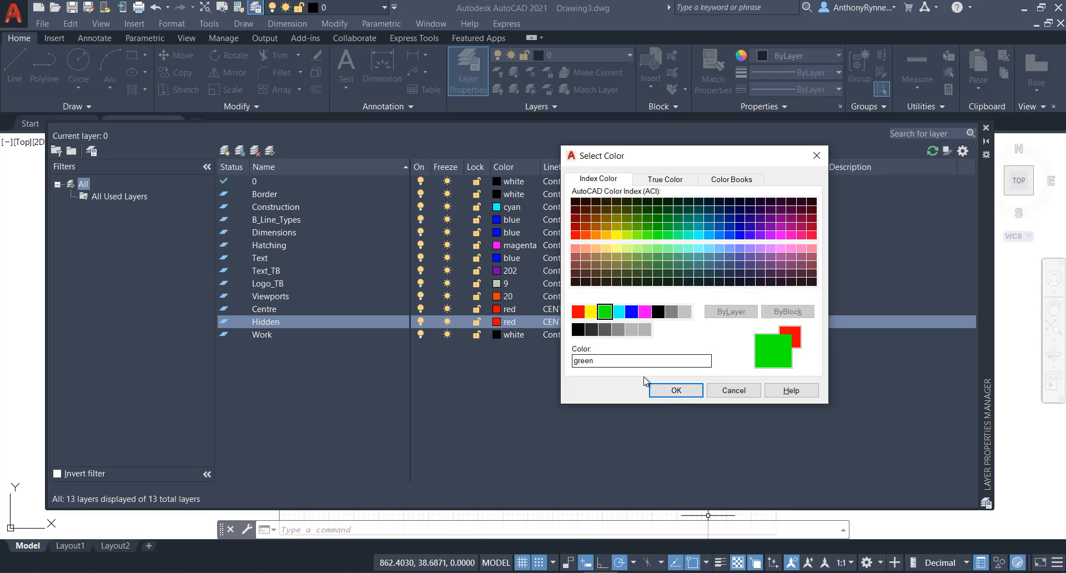
click(669, 390)
Assign the HIDDEN linetype to the Hidden layer
click(557, 321)
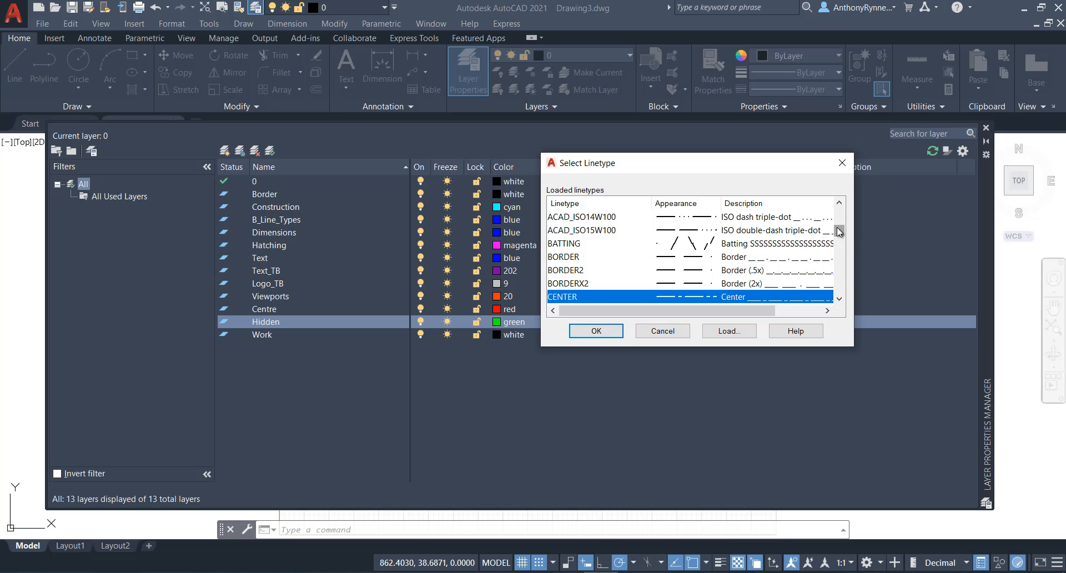
drag(838, 230, 841, 262)
click(558, 272)
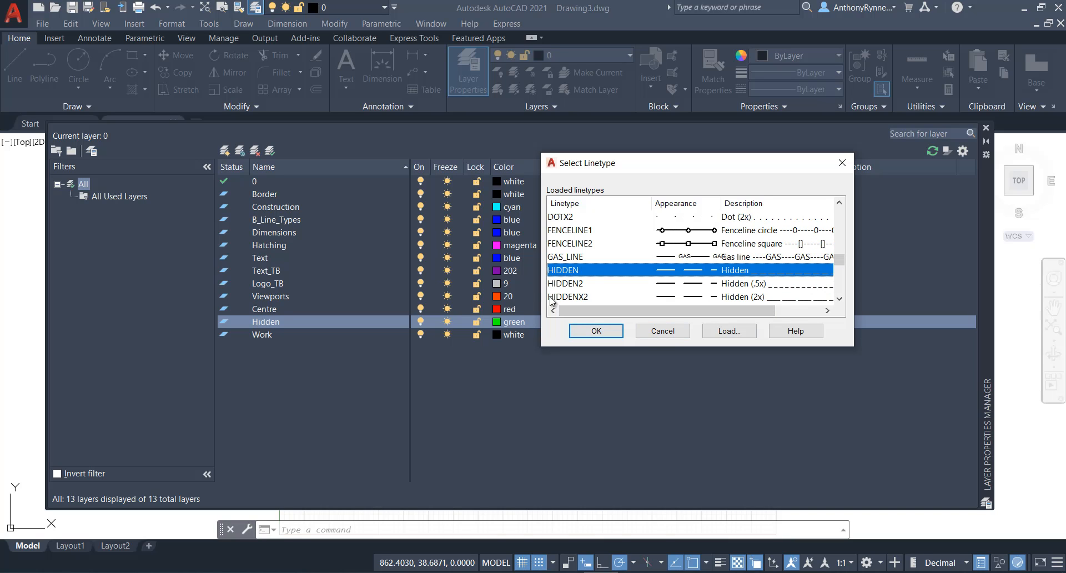
click(838, 299)
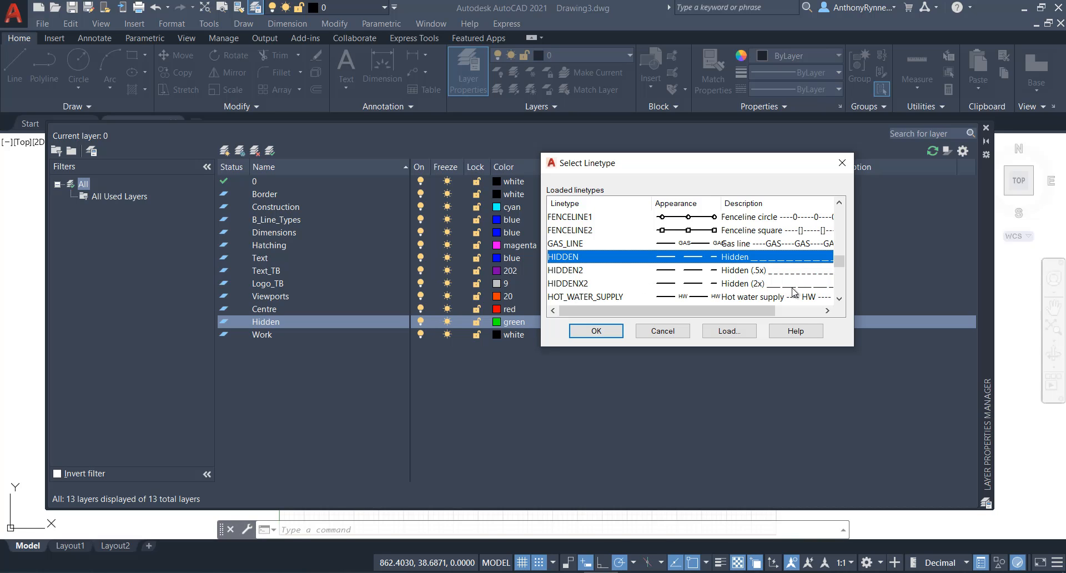
click(593, 333)
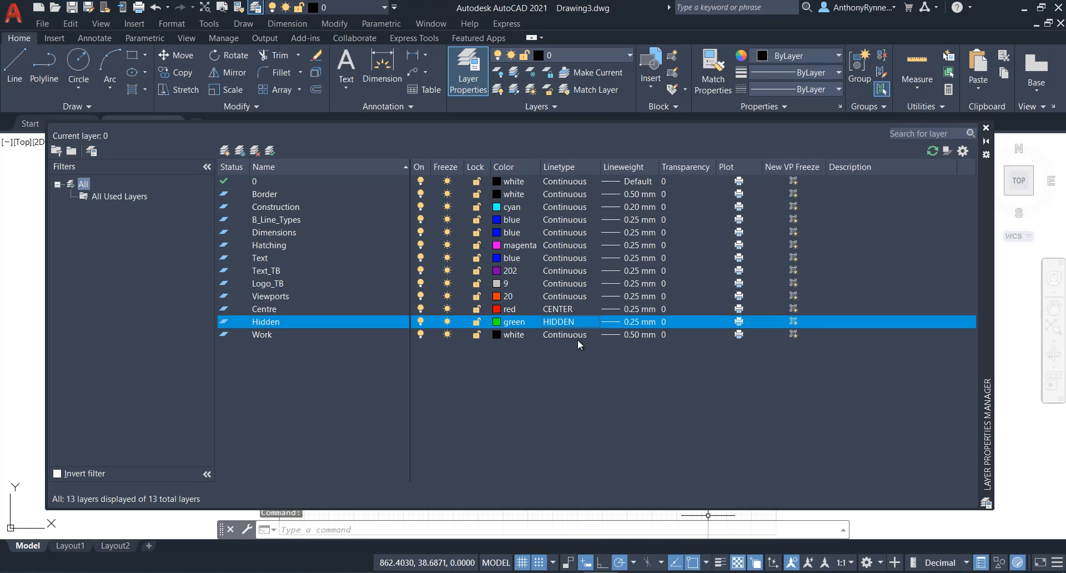
Create a new layer named A_Walls based on the Work layer
click(265, 336)
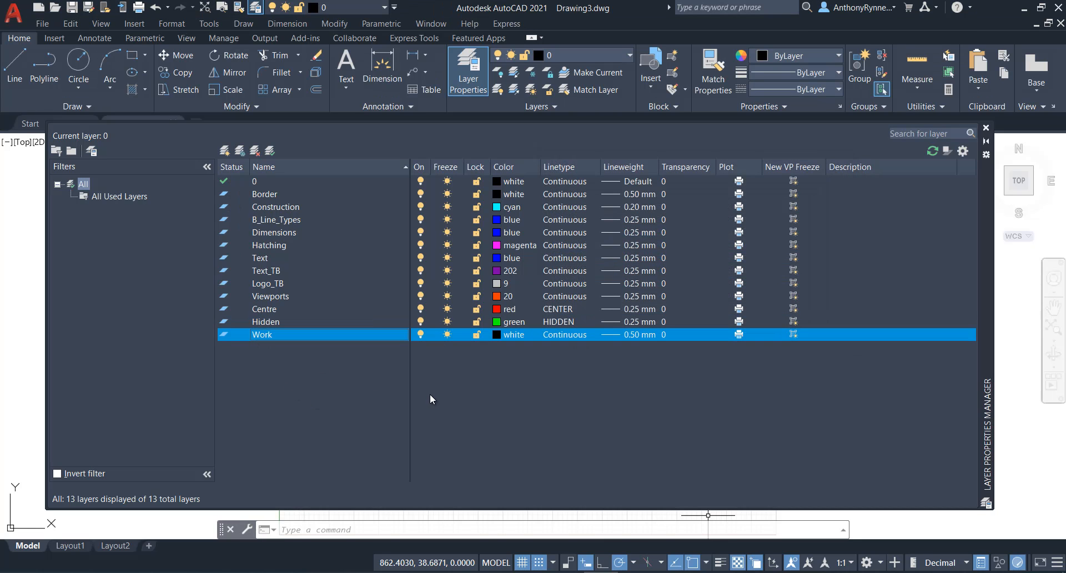
click(225, 152)
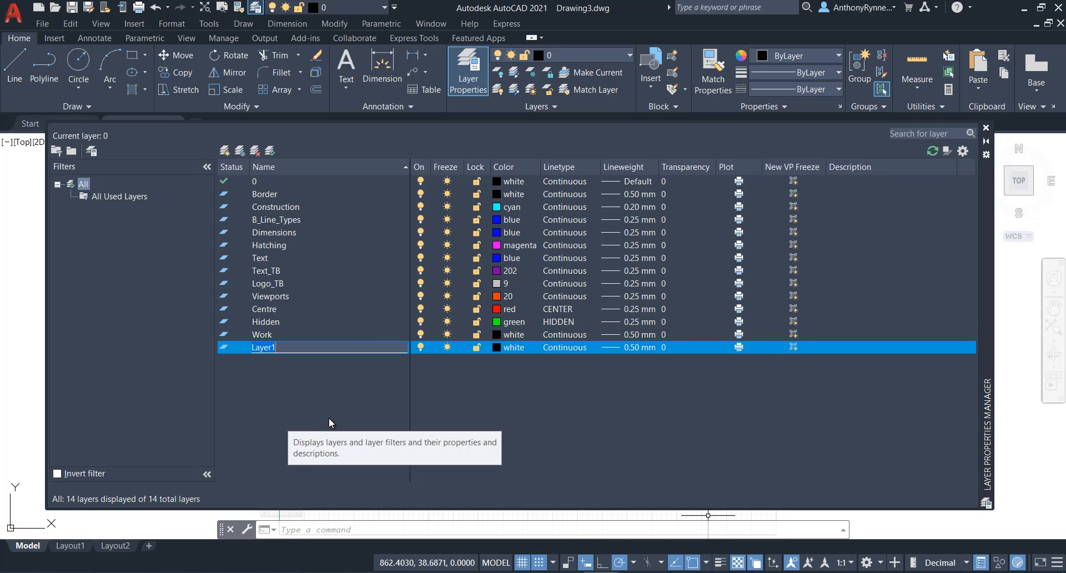
text(A_Walls)
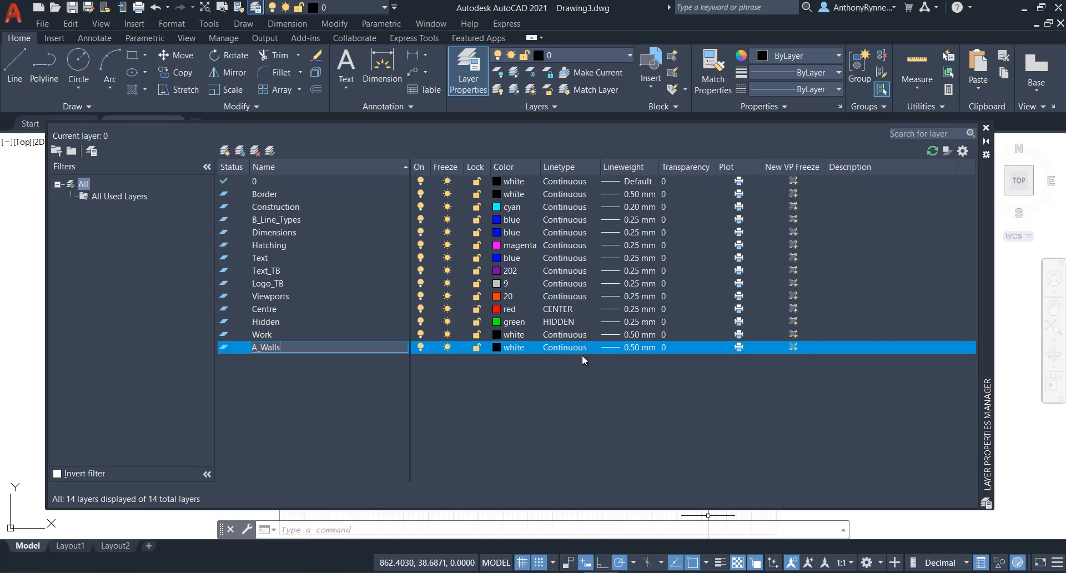
key(Return)
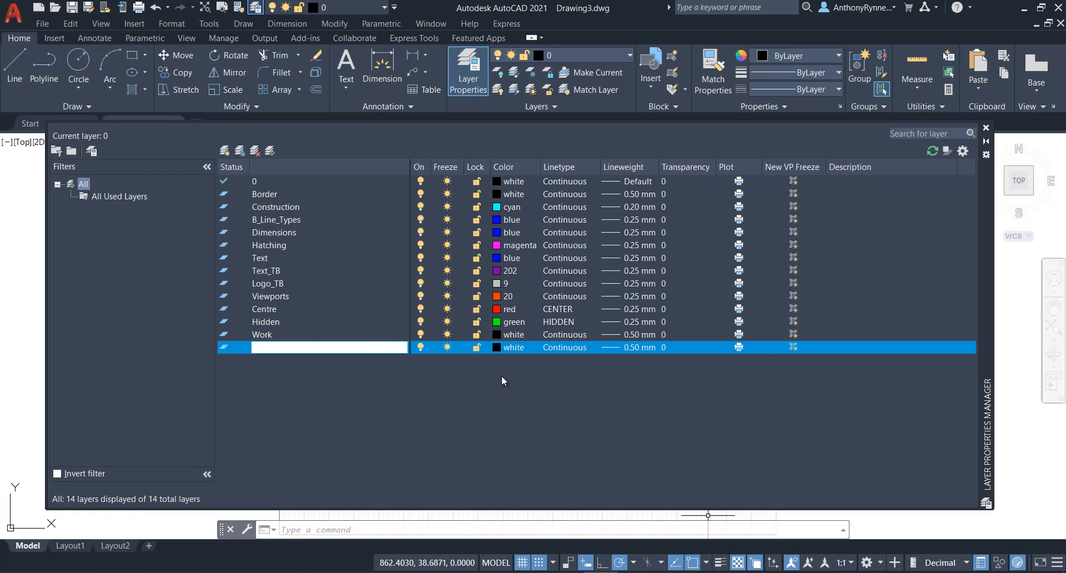
Create a new layer named A_Windows based on the A_Walls layer and set its color to index 141
click(224, 150)
text(A_)
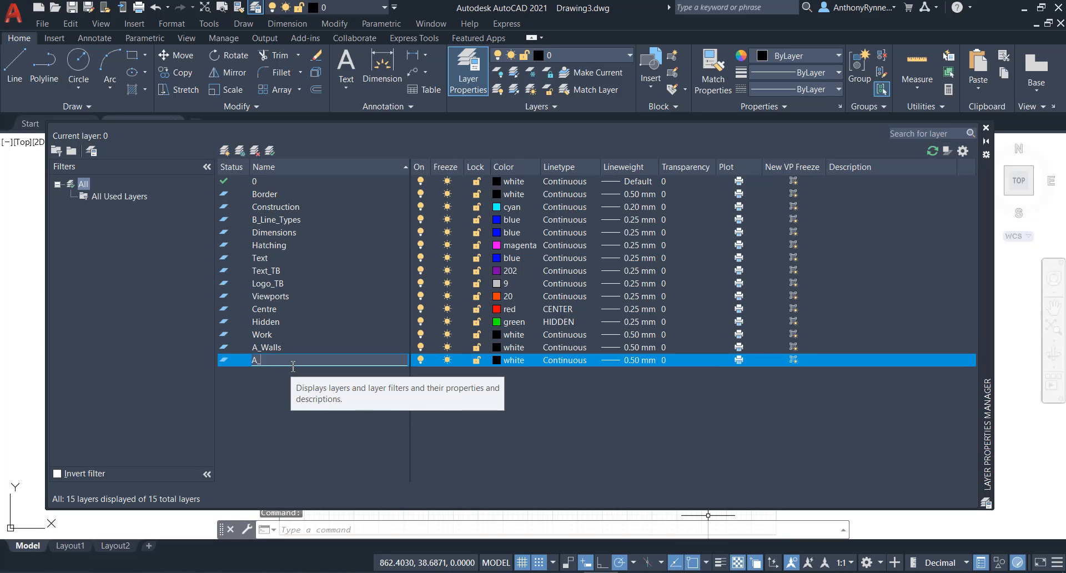
text(Windows)
key(Return)
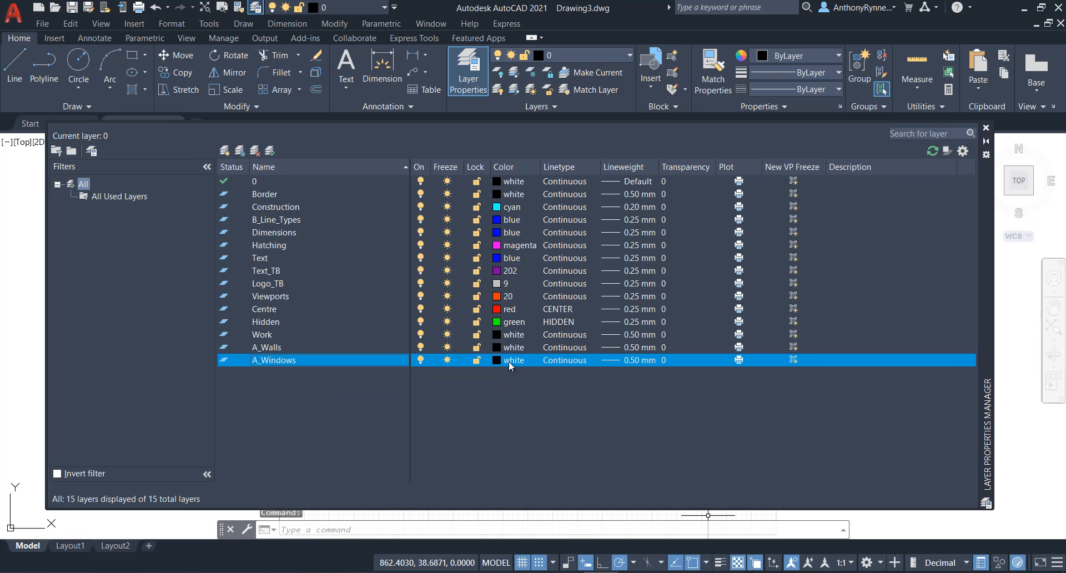
click(508, 360)
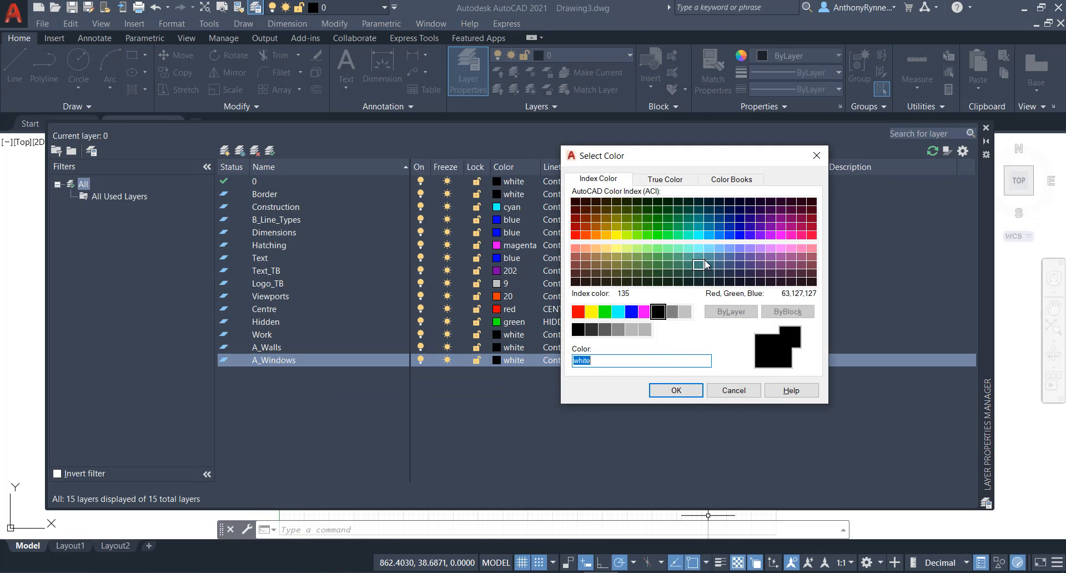
click(708, 248)
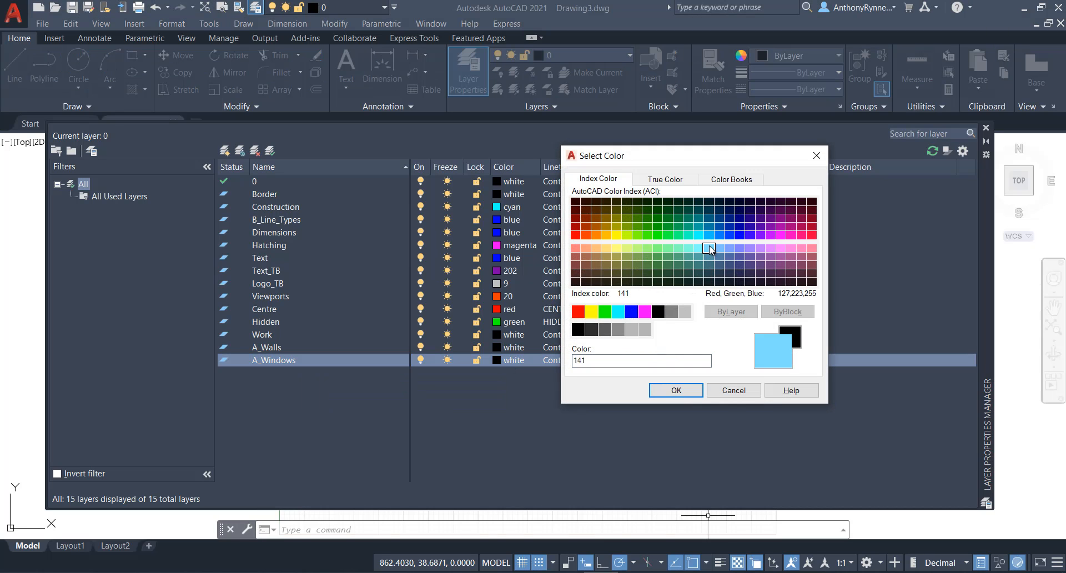
click(676, 391)
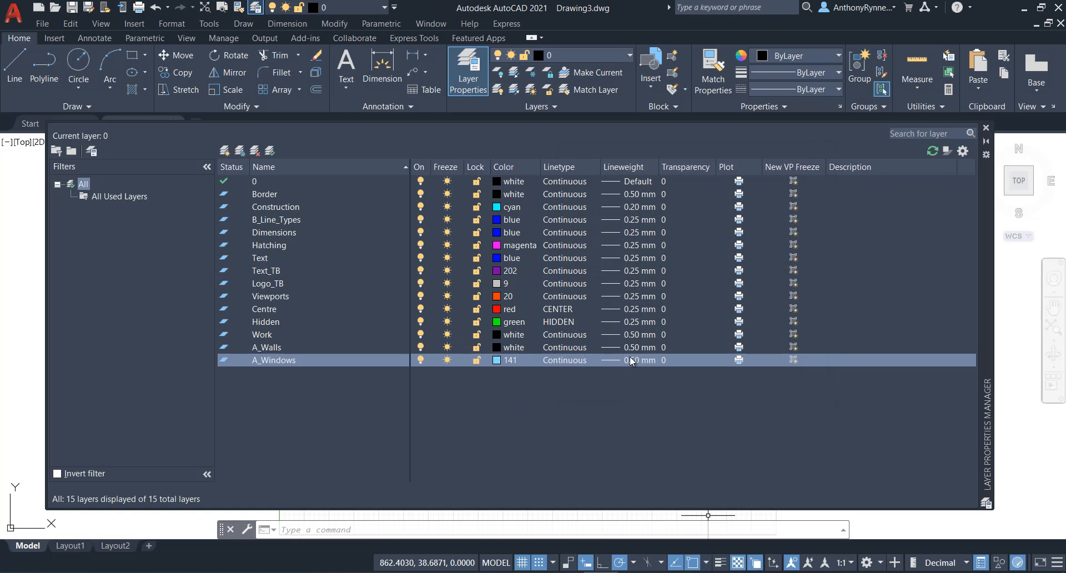
Set the A_Windows layer's lineweight to 0.25 mm
click(632, 360)
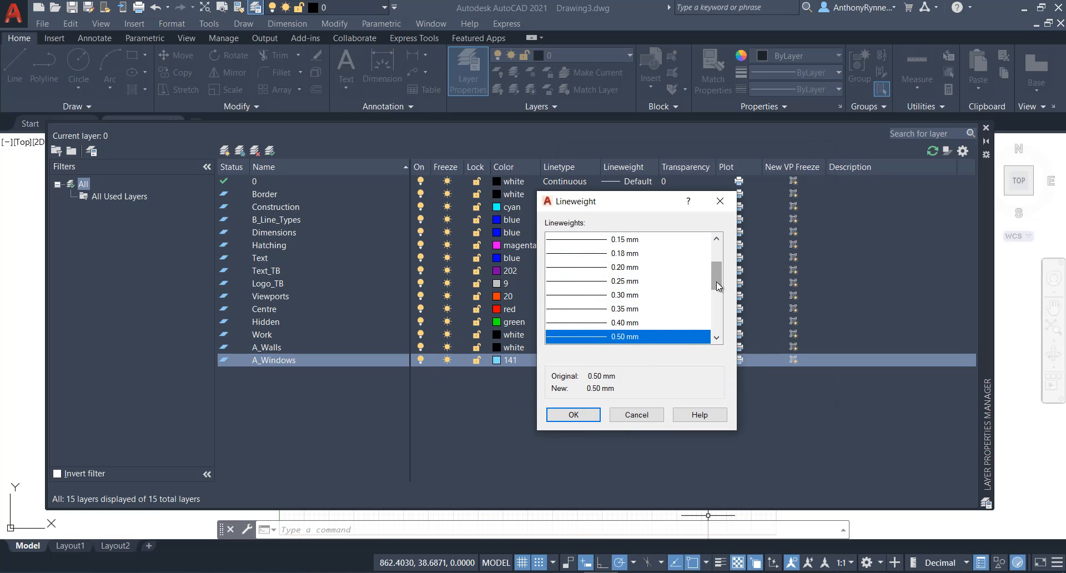
click(625, 282)
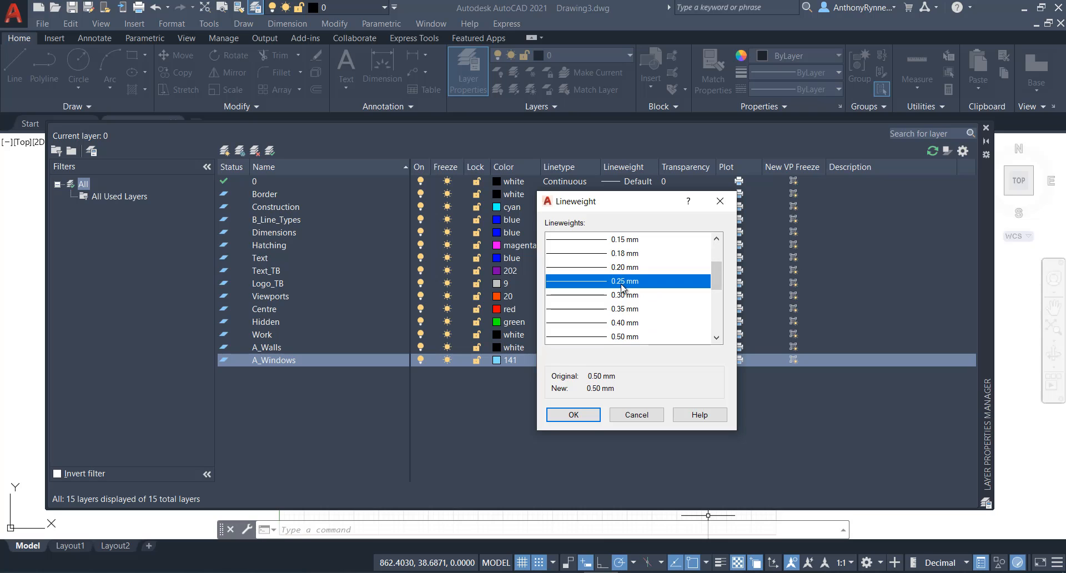
click(575, 421)
Create a new layer named A_Doors based on the A_Windows layer and set its color to index 113
click(225, 151)
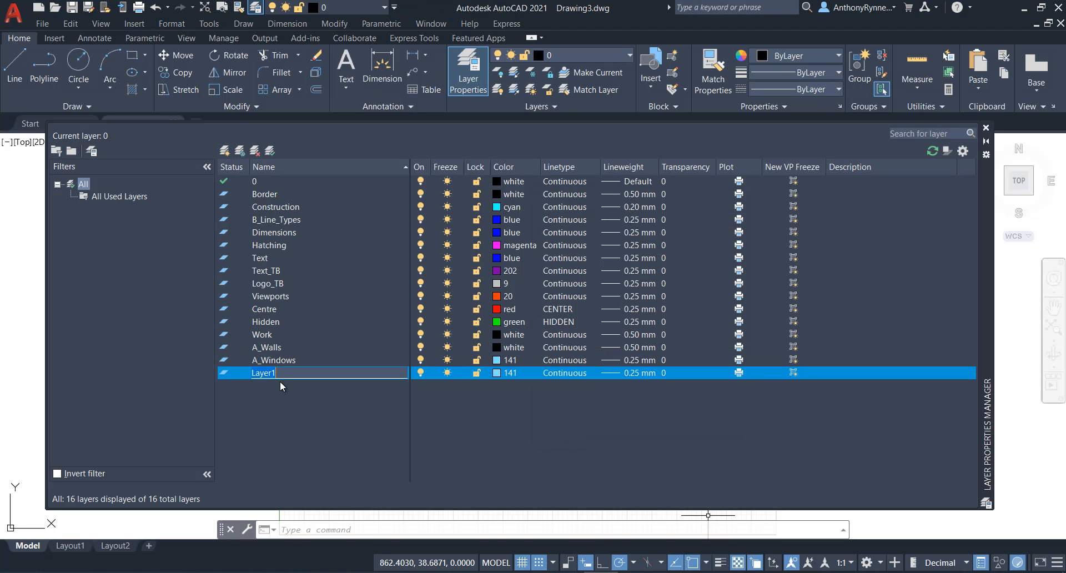
text(A_)
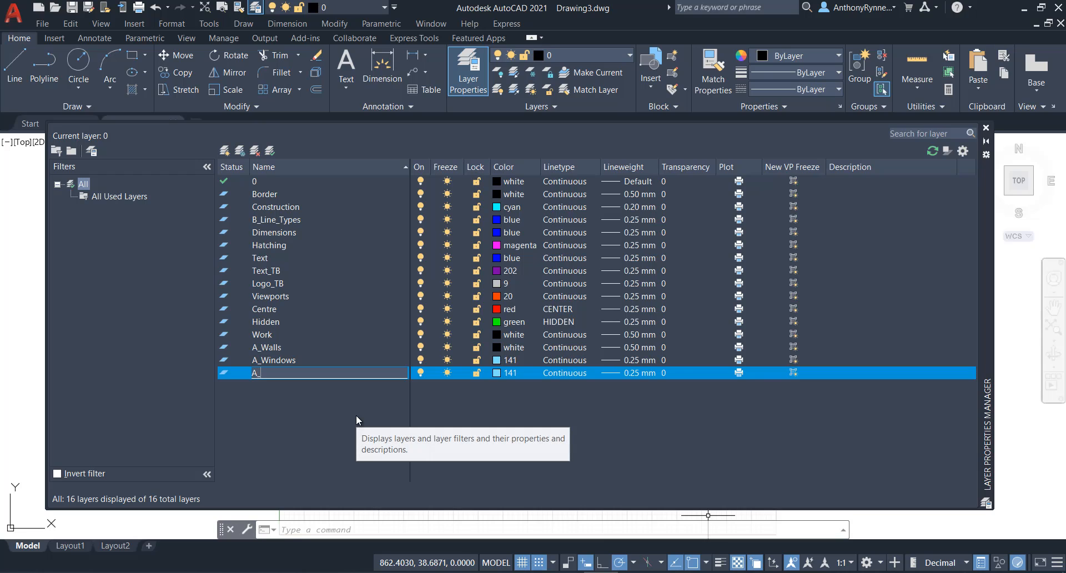
text(Doors)
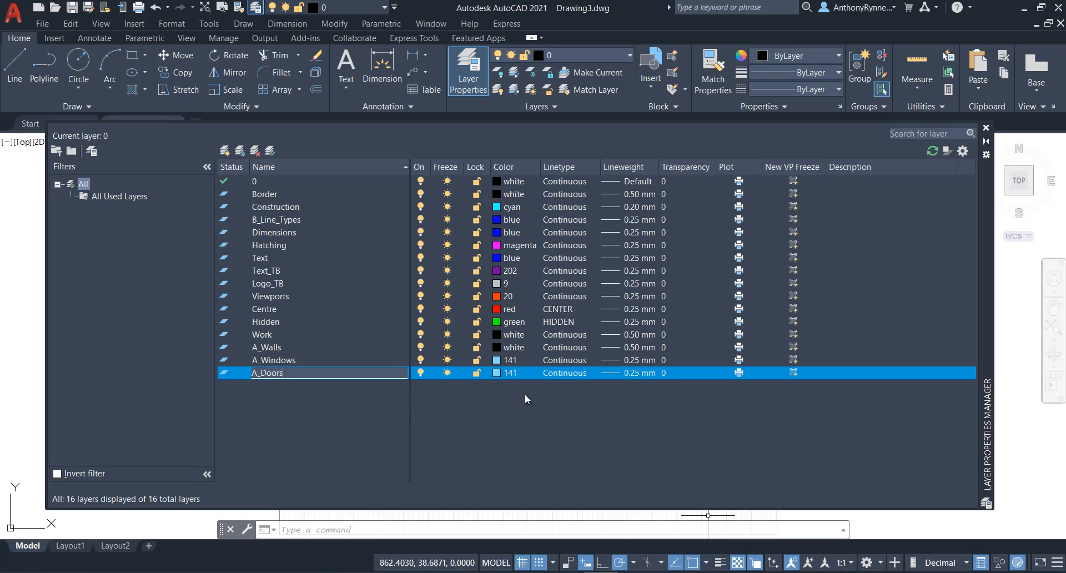
click(497, 374)
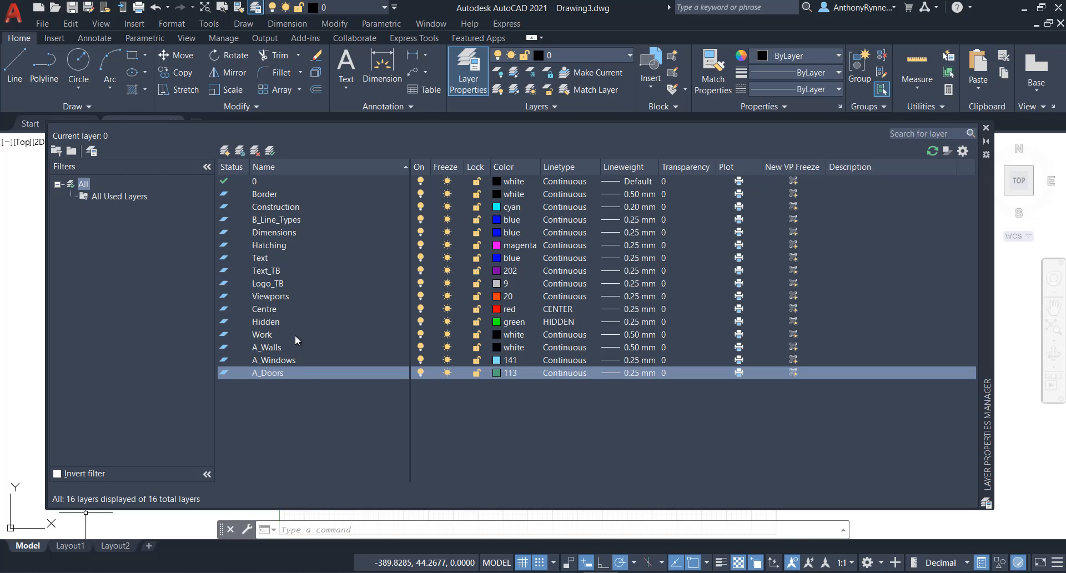
Make Border the current layer and close the layer manager
click(275, 199)
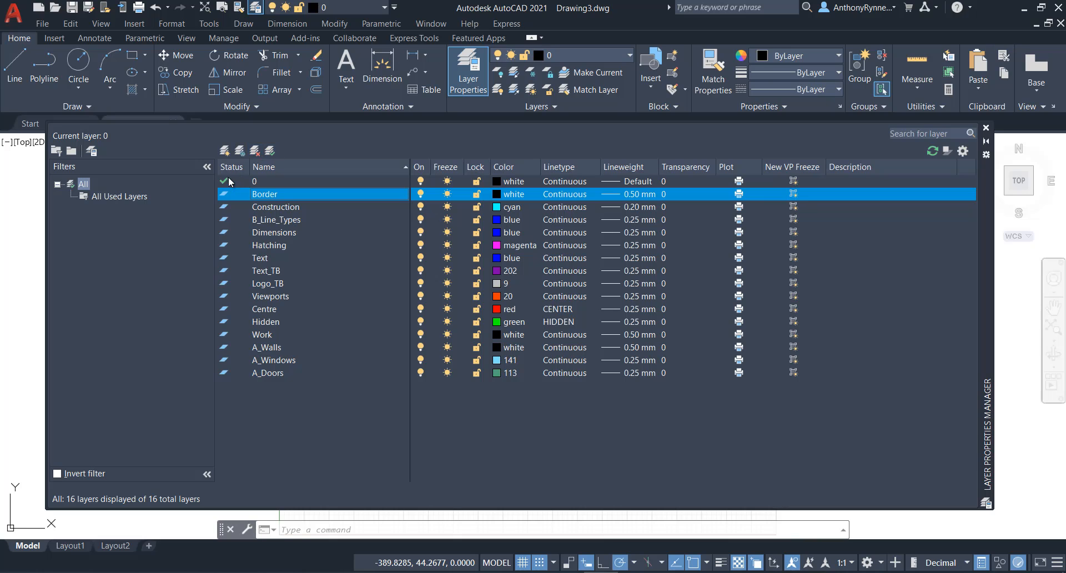
click(274, 152)
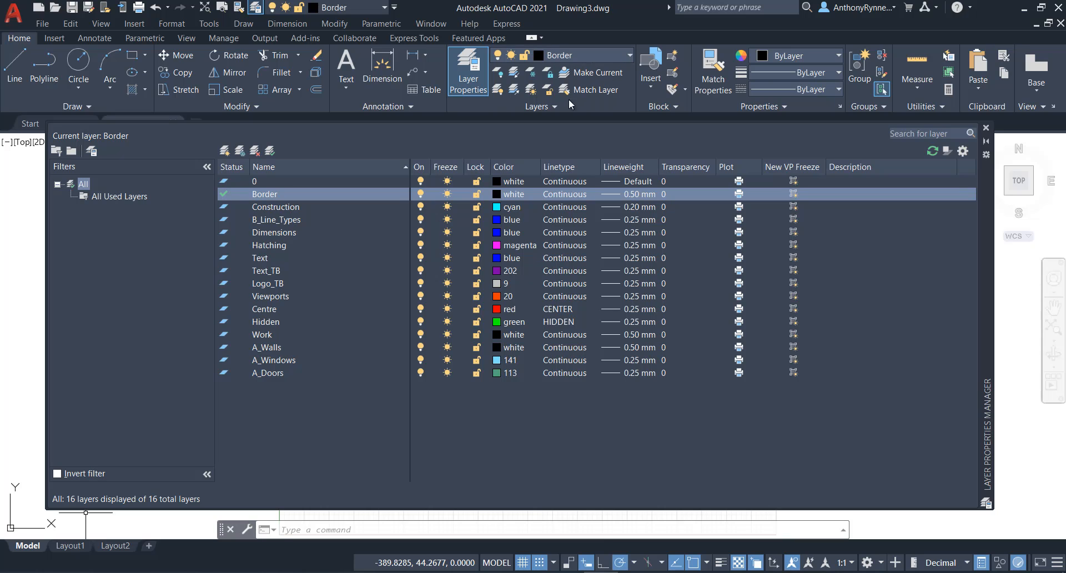
click(985, 129)
Examine the drawing's layer list and check where it stays accessible while switching between the Home, Annotate, Parametric and Manage tool sets
click(630, 57)
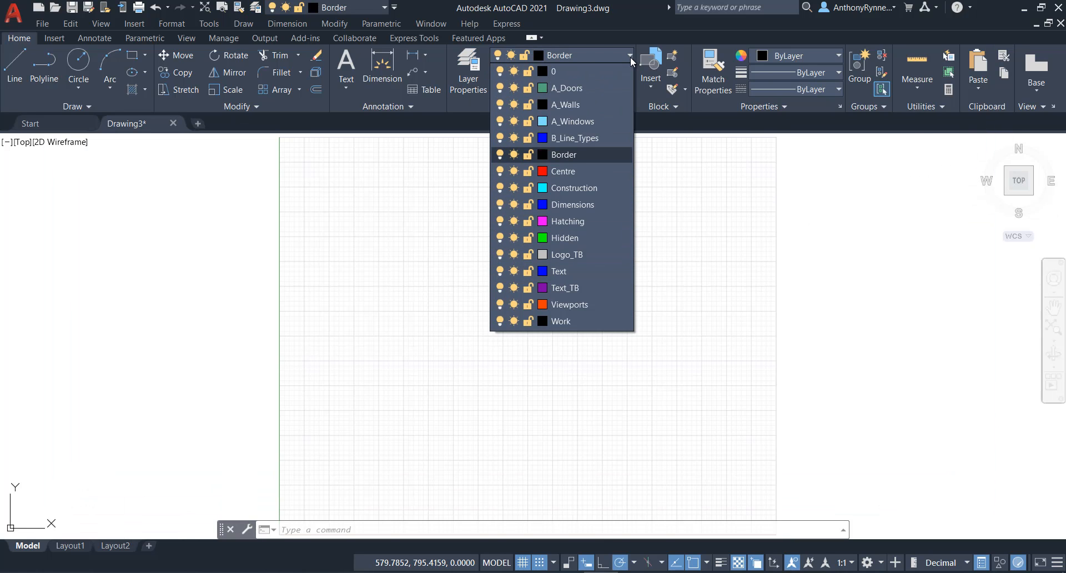
click(399, 272)
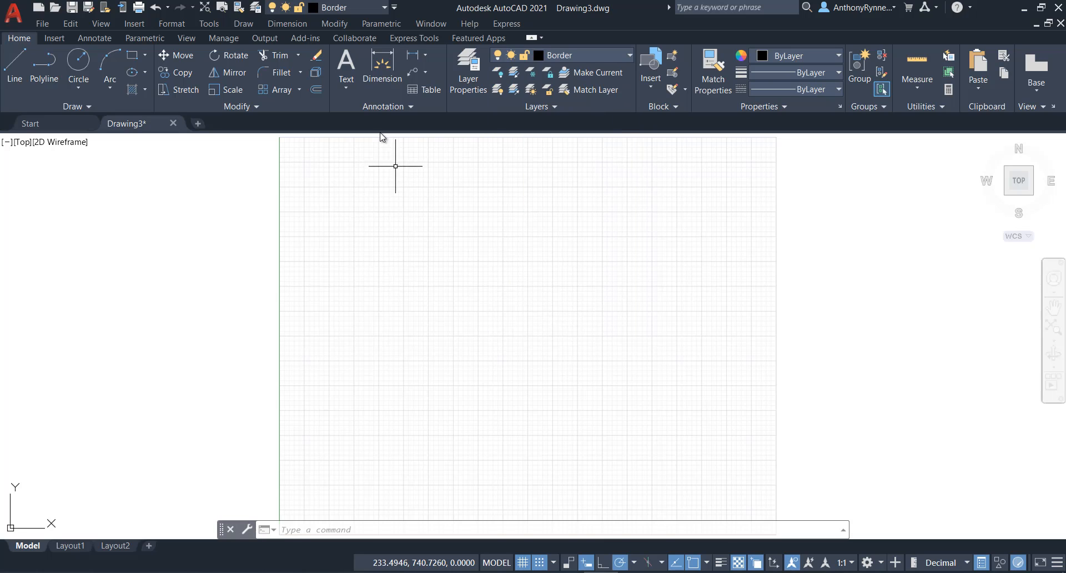
click(384, 8)
click(384, 10)
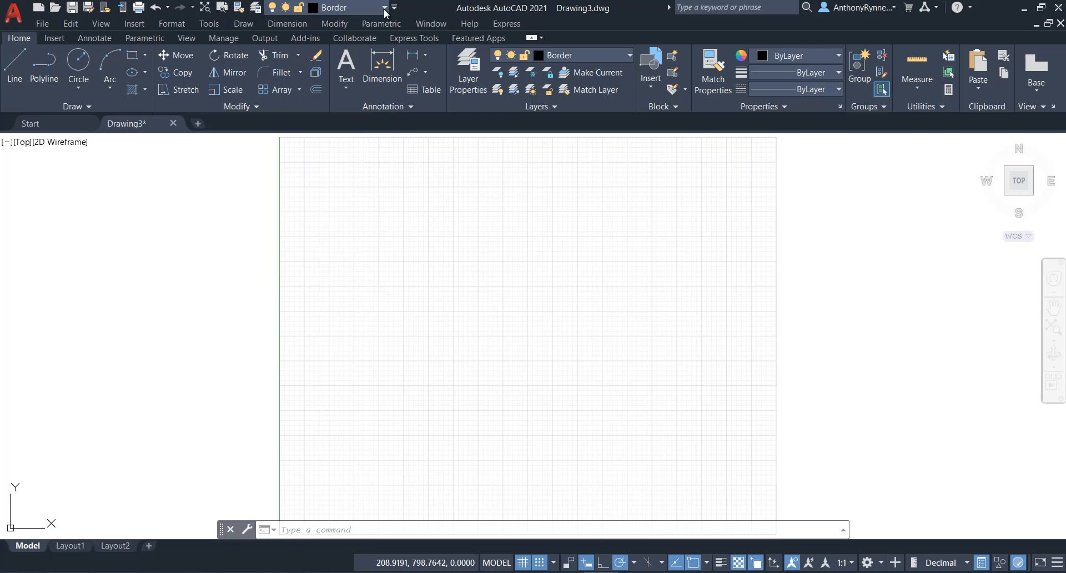
click(99, 39)
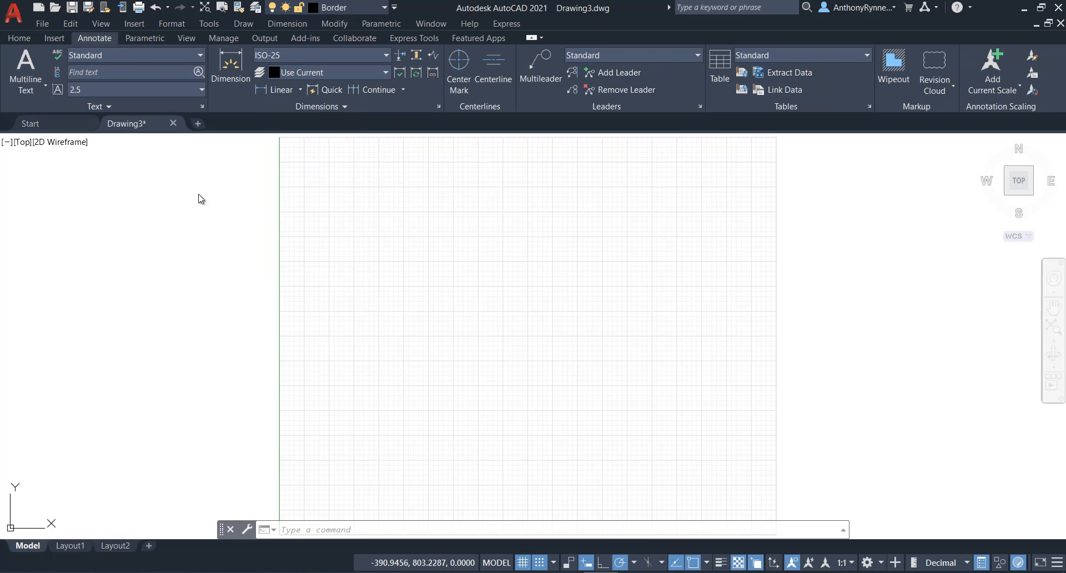
click(21, 38)
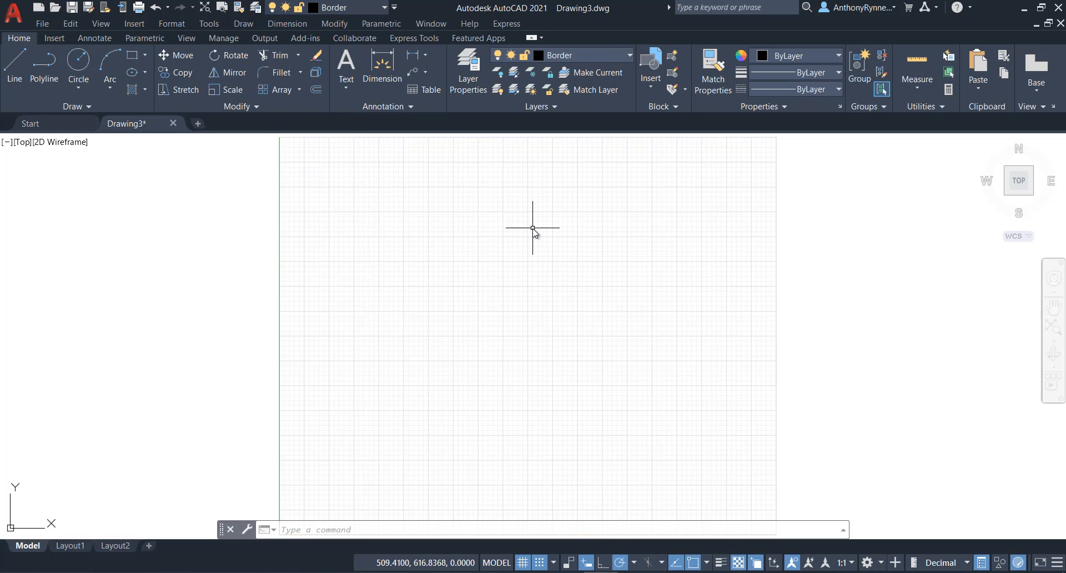
click(630, 57)
click(630, 57)
click(99, 40)
click(148, 41)
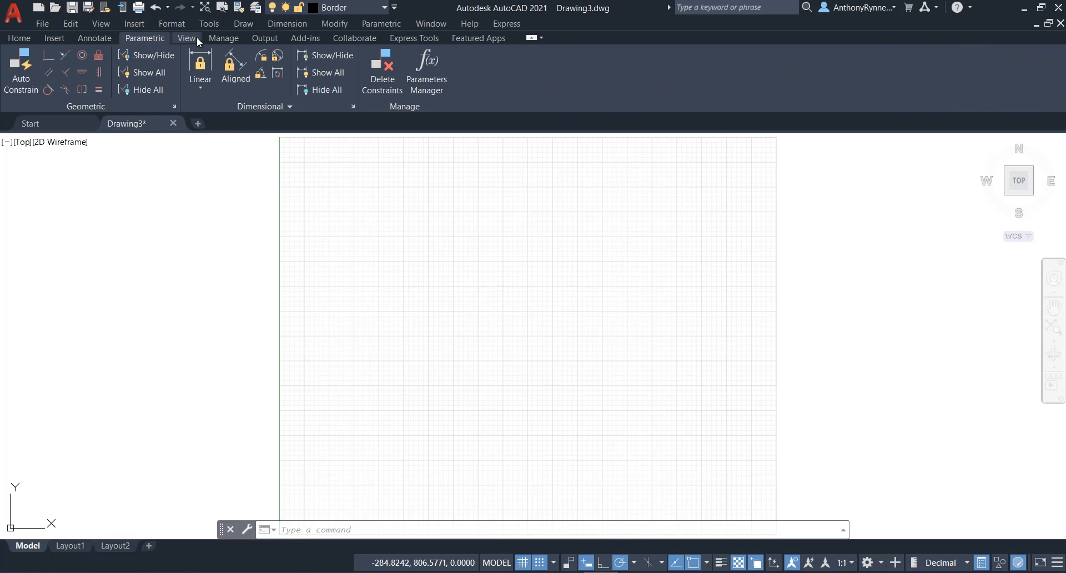
click(229, 37)
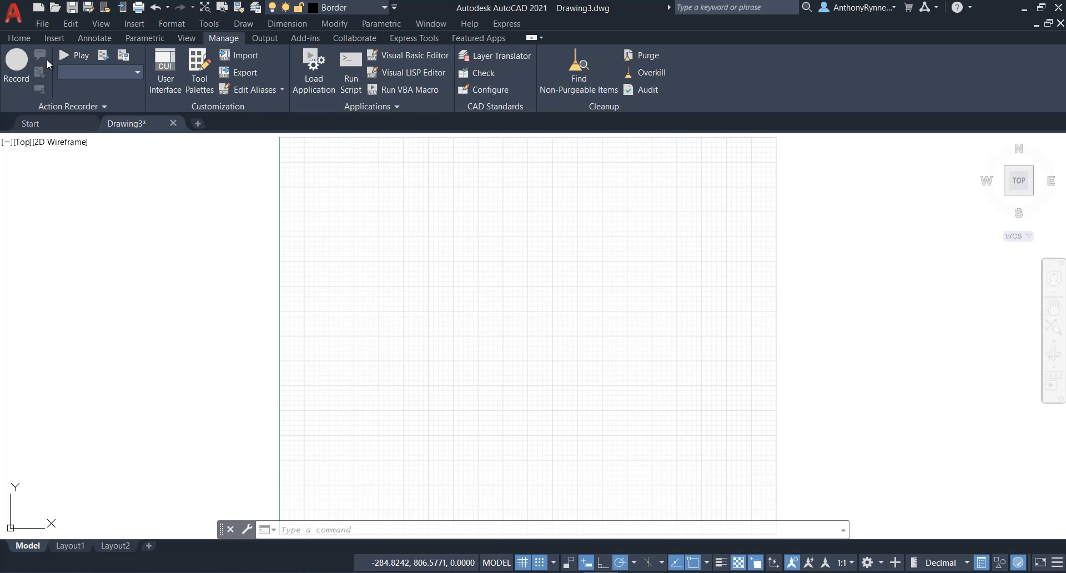
click(19, 38)
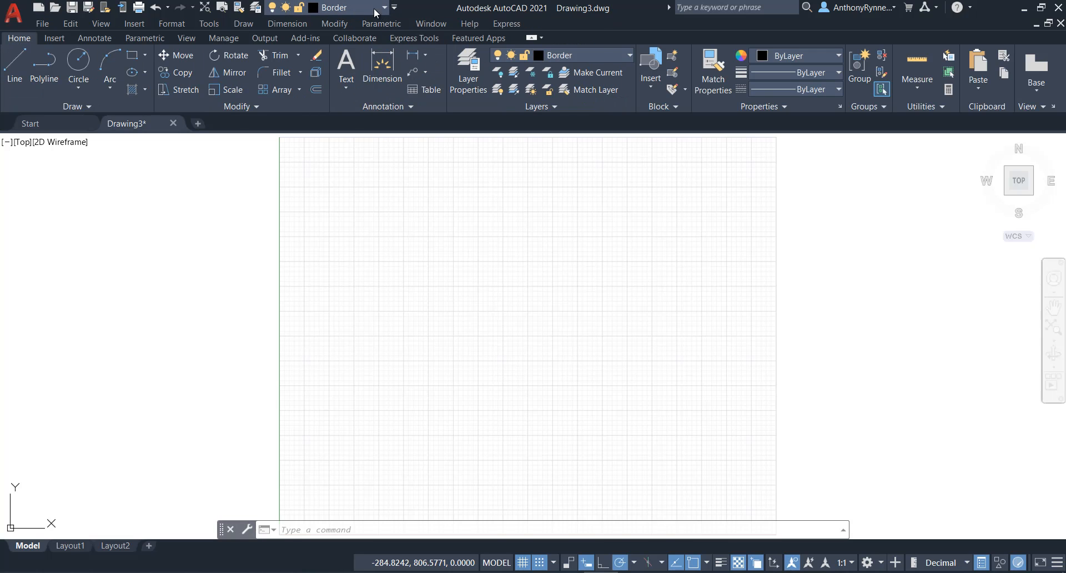
click(384, 8)
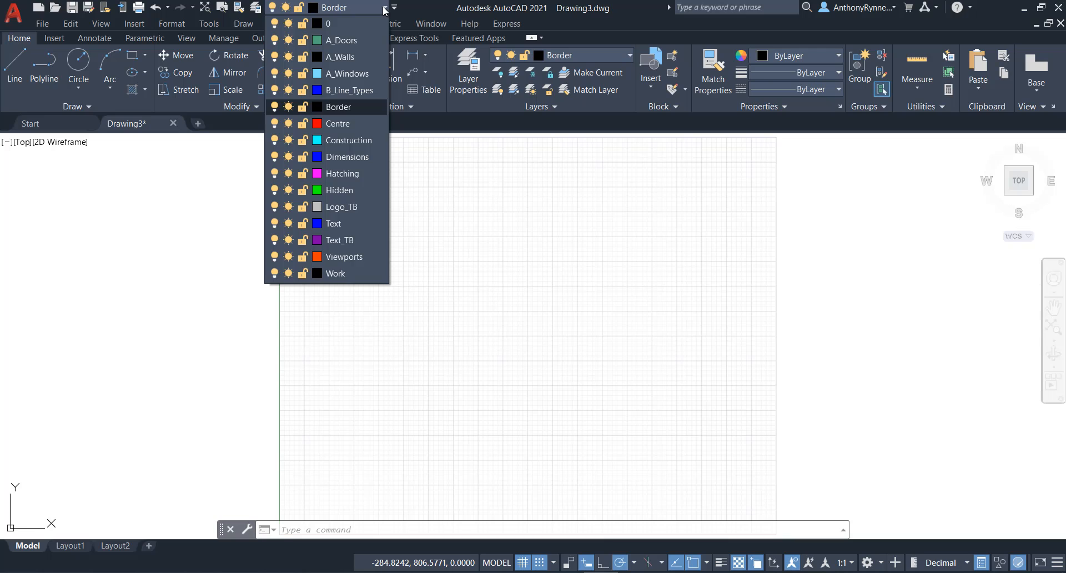
click(384, 8)
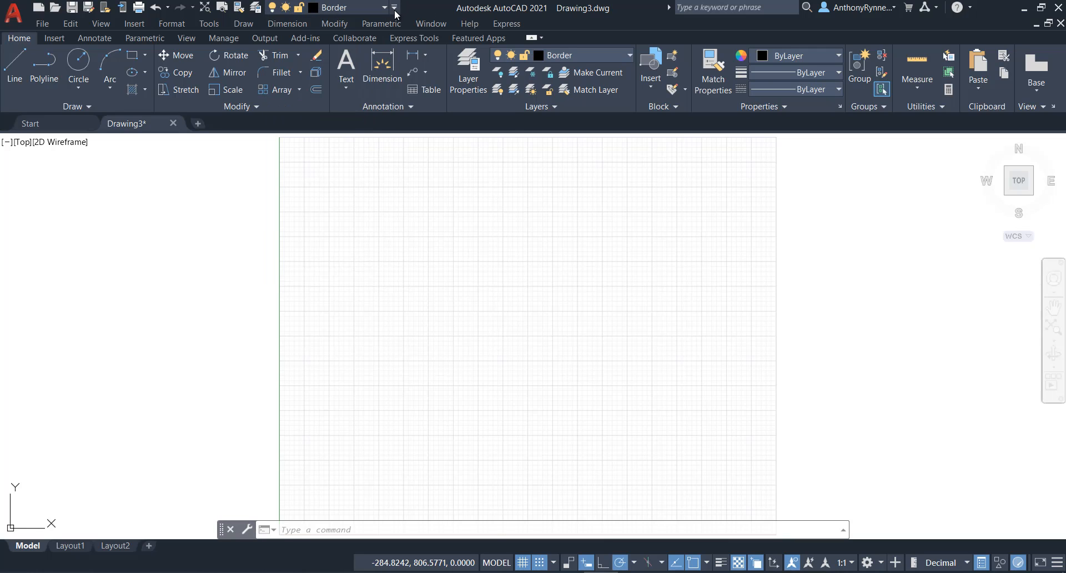
Remove the Layer control from the Quick Access Toolbar and add it back
click(394, 9)
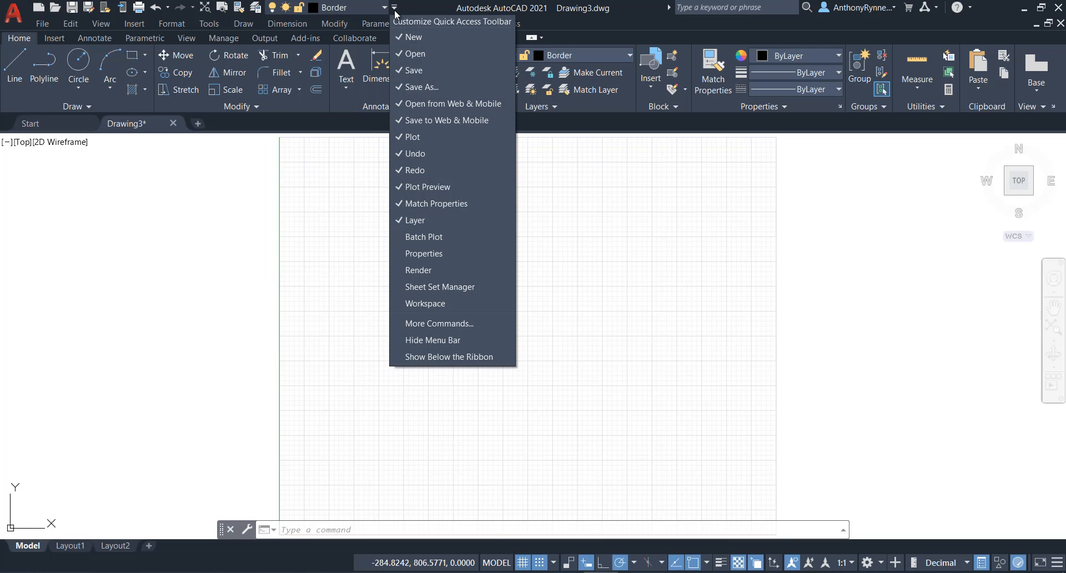
click(397, 220)
click(270, 10)
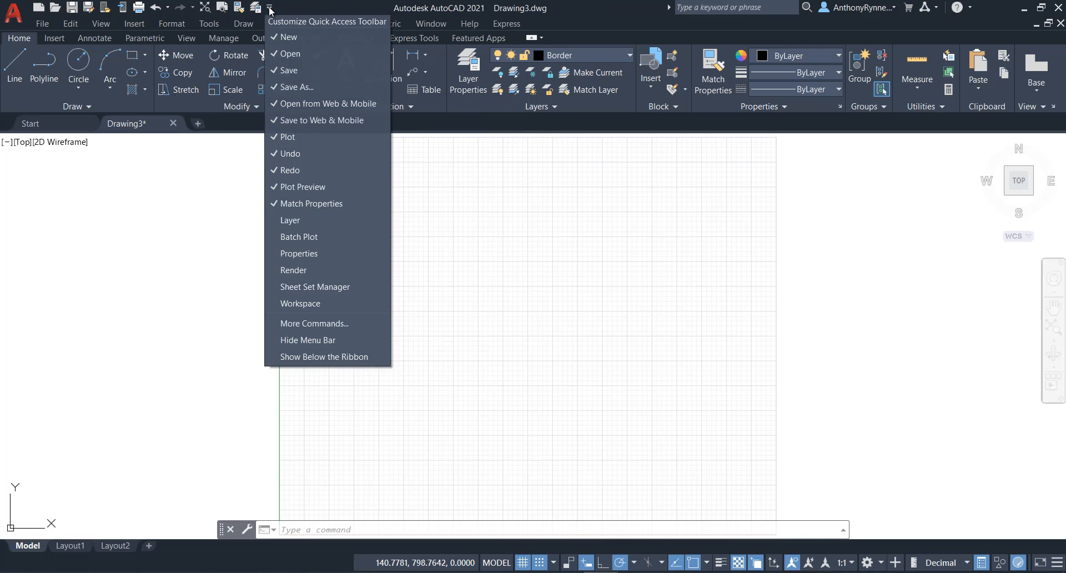
click(278, 218)
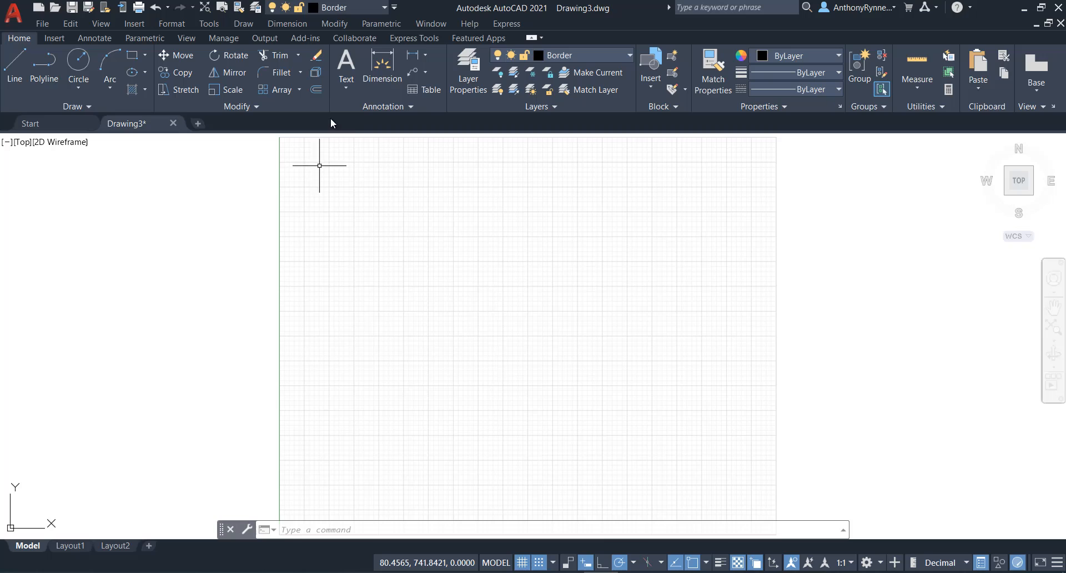
click(385, 7)
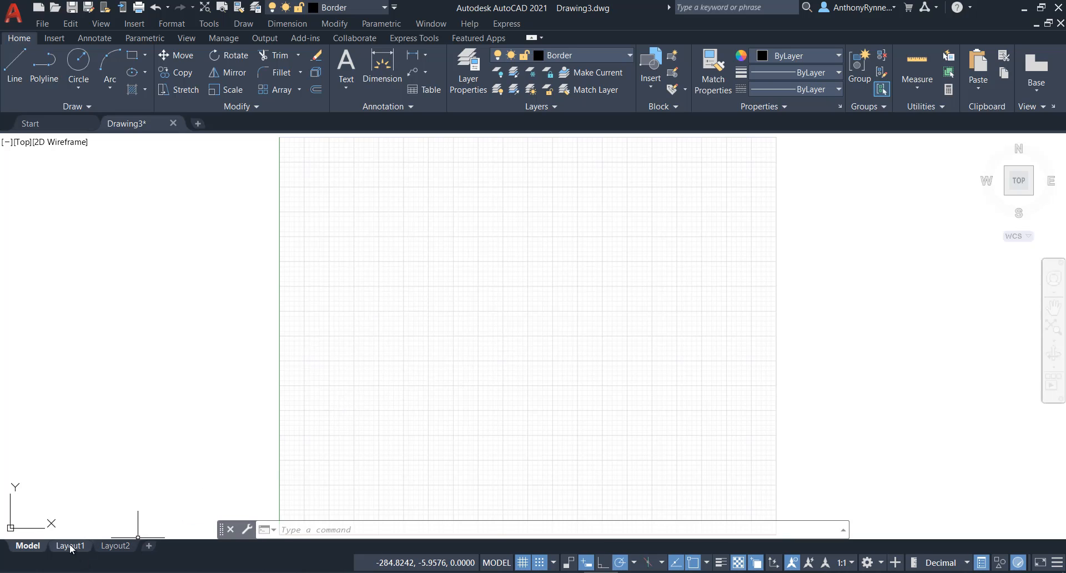
Compare Layout1 and Layout2 by switching between them, check the options available for a layout, and leave Layout1 active
mouse_move(70, 547)
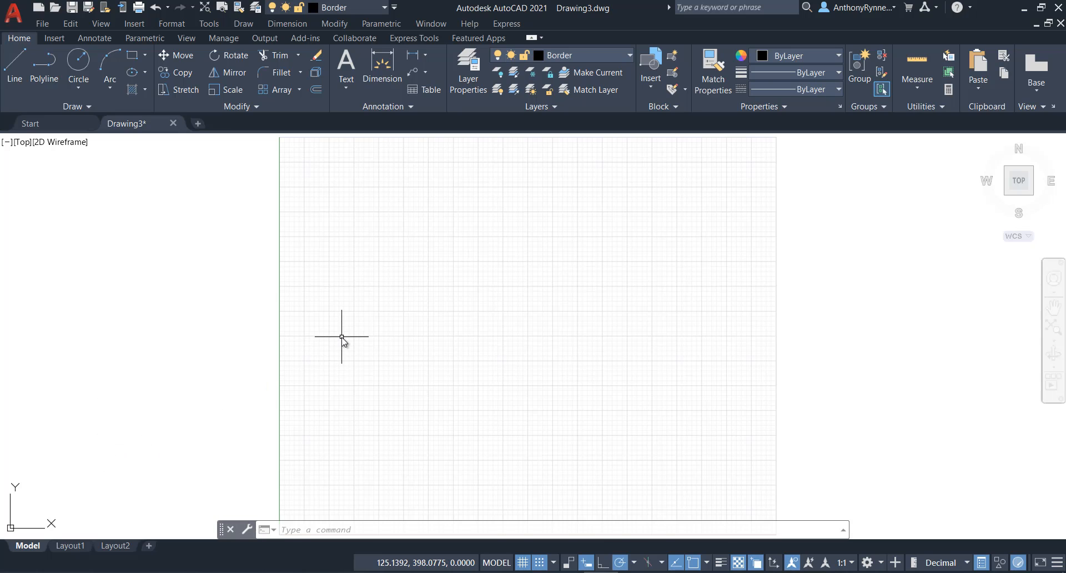
click(103, 546)
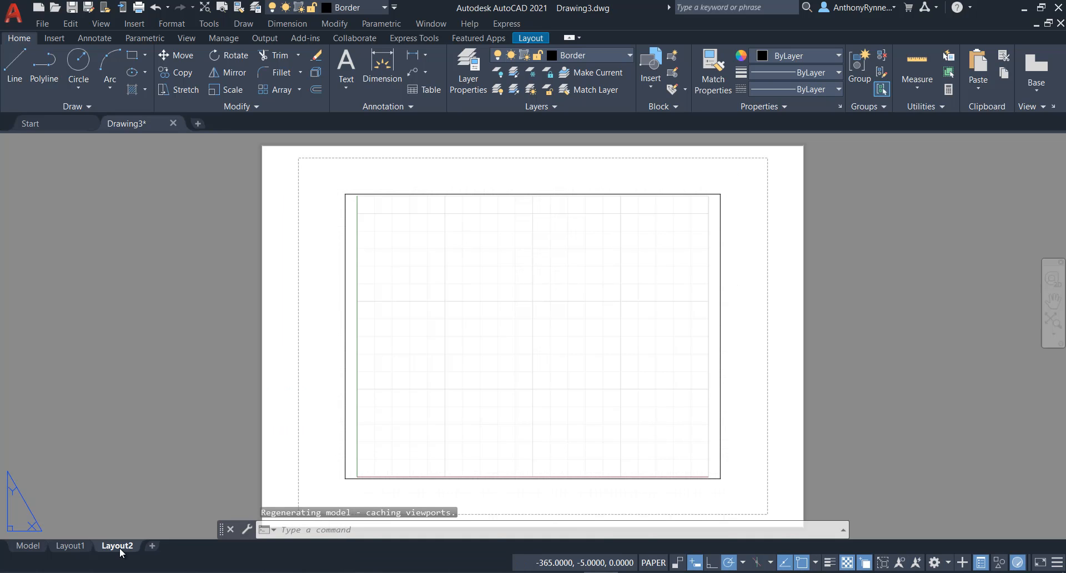
click(72, 545)
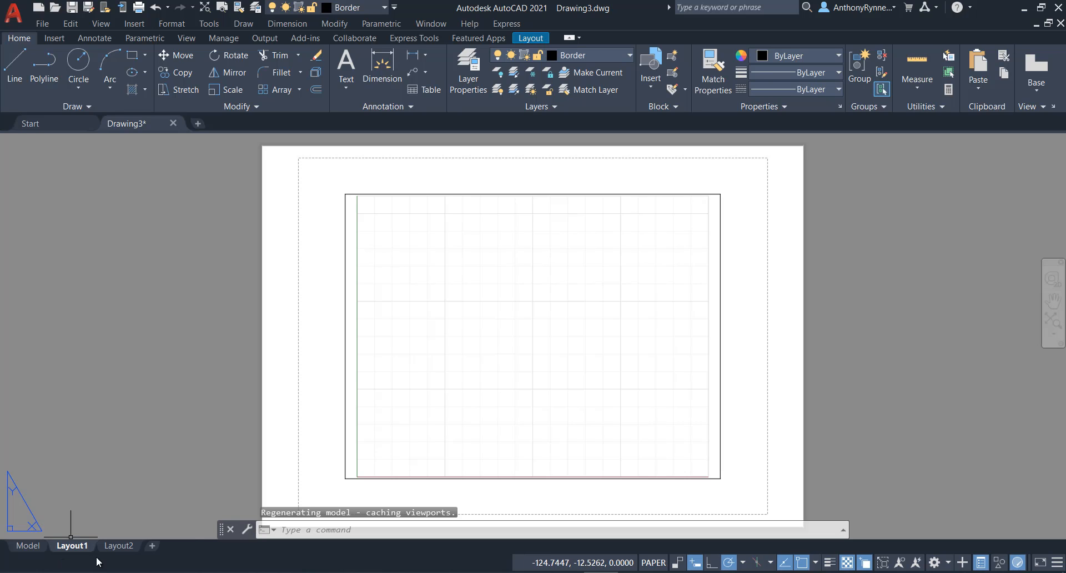
click(122, 546)
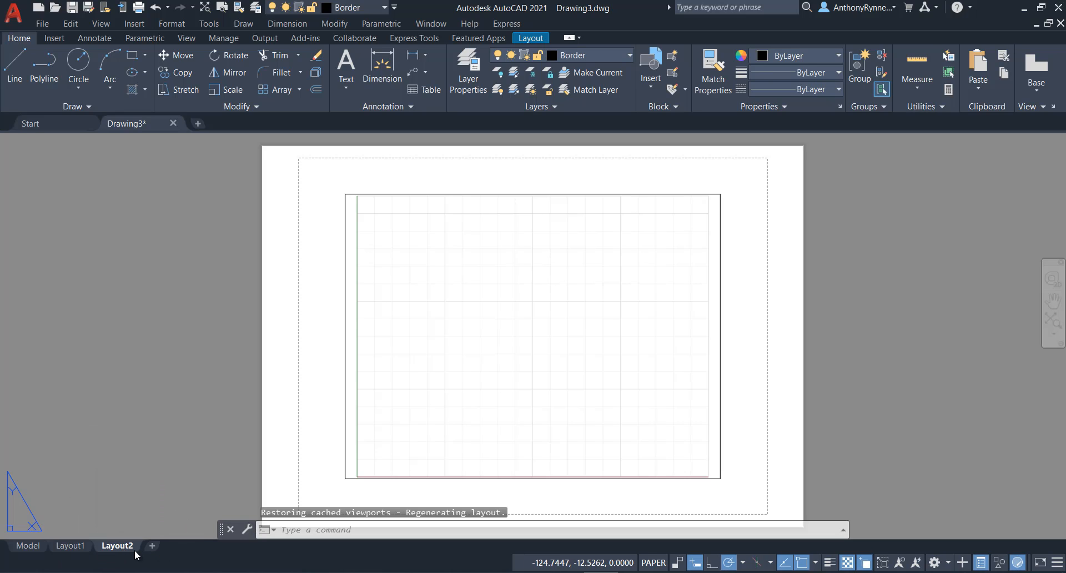
click(70, 547)
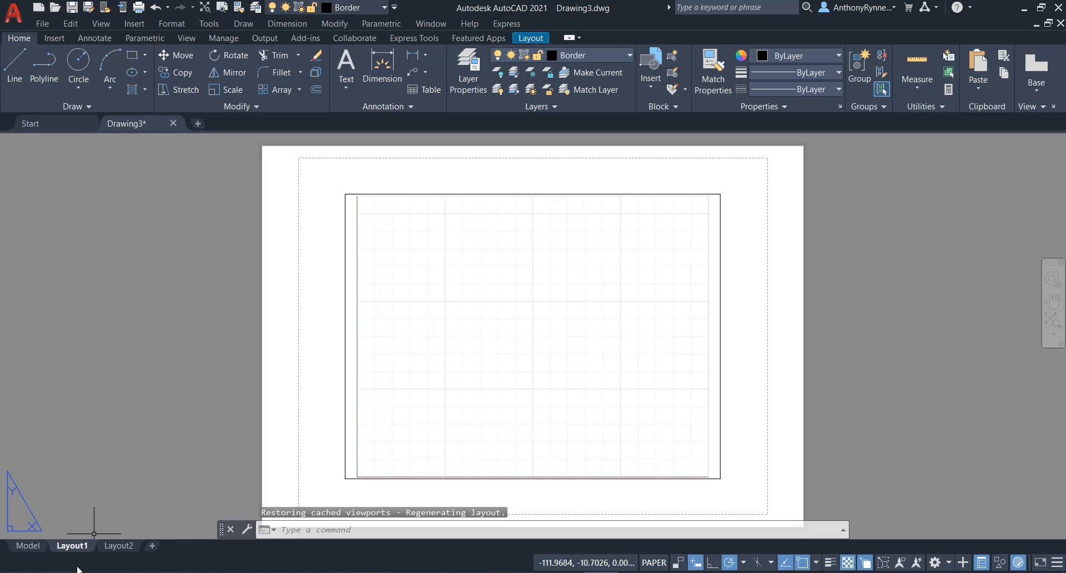
right_click(119, 547)
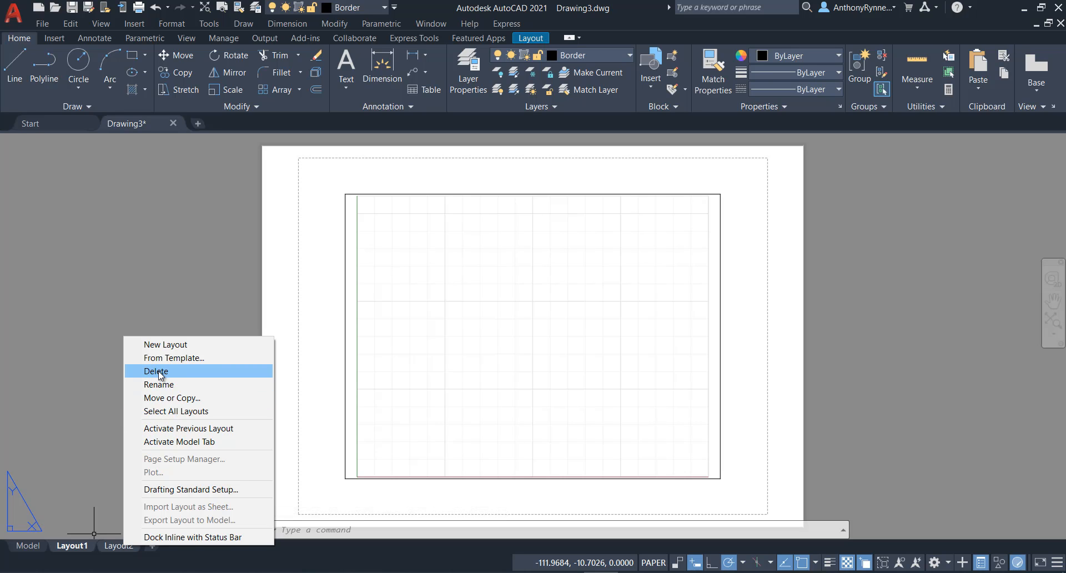
click(164, 317)
click(157, 268)
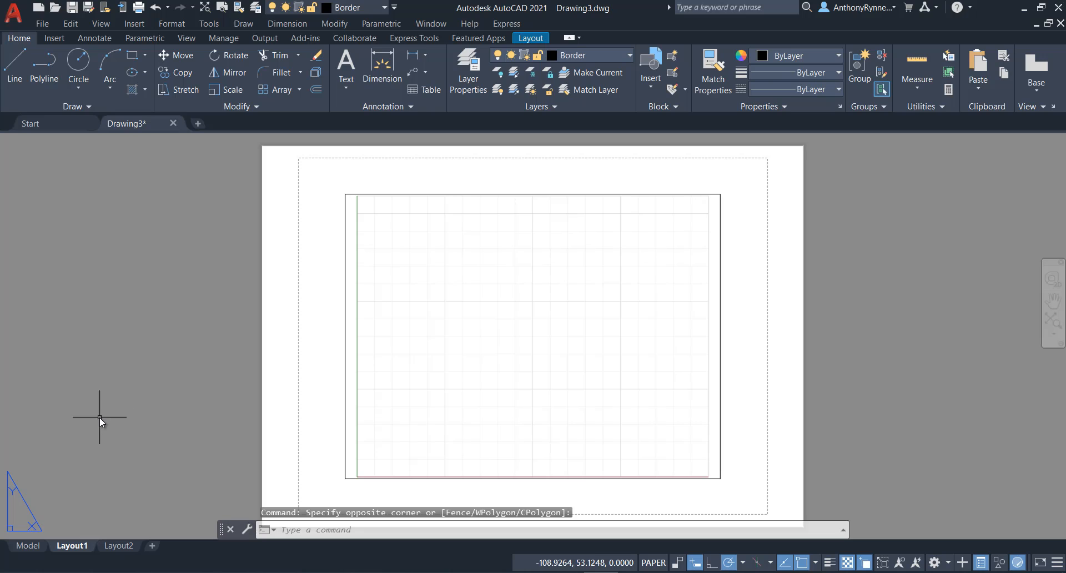
Rename Layout1 as A4L
right_click(76, 548)
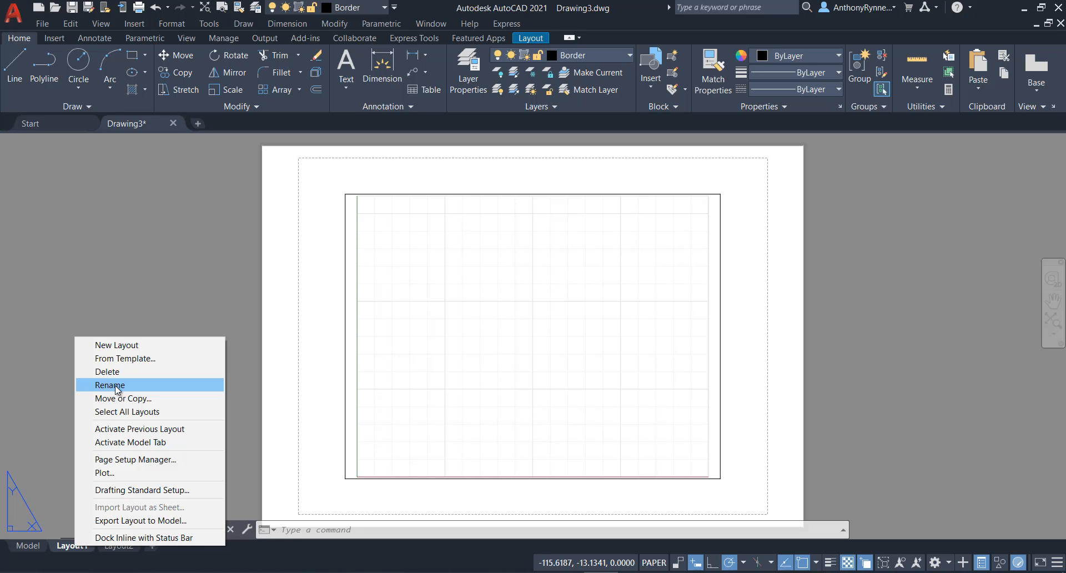
click(117, 386)
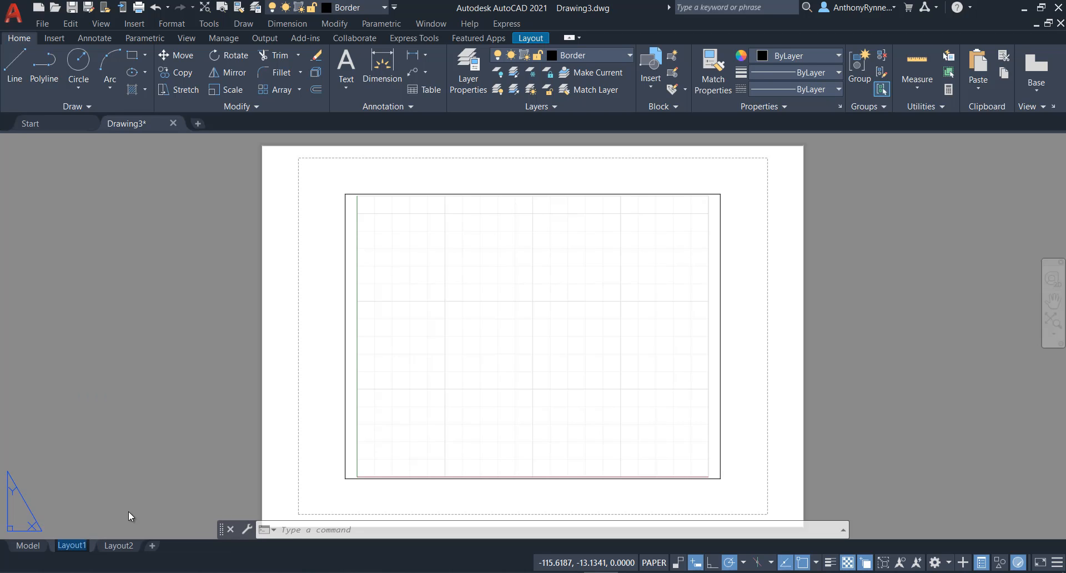
text(A)
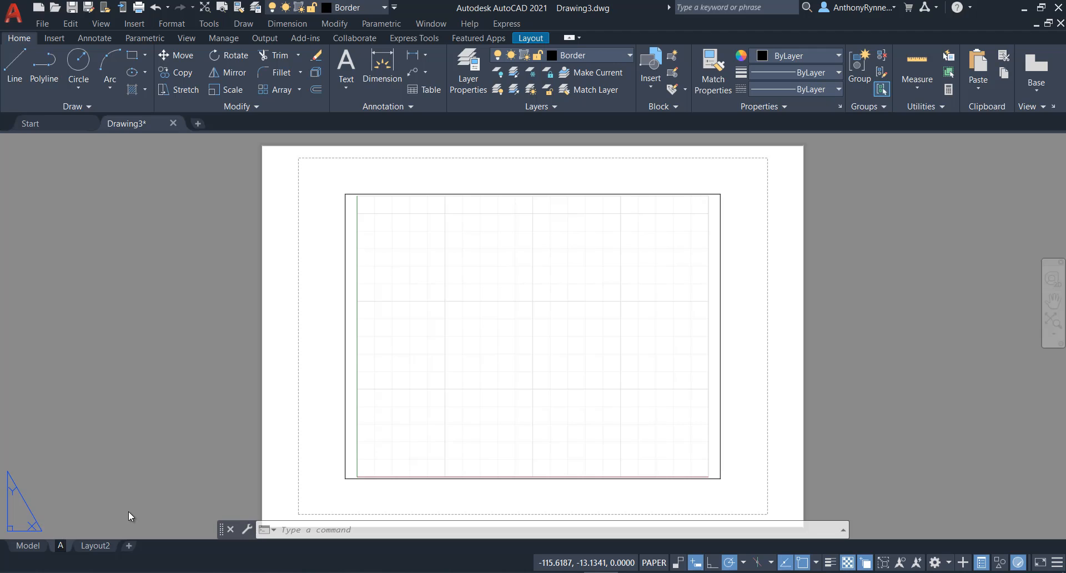
text(4L)
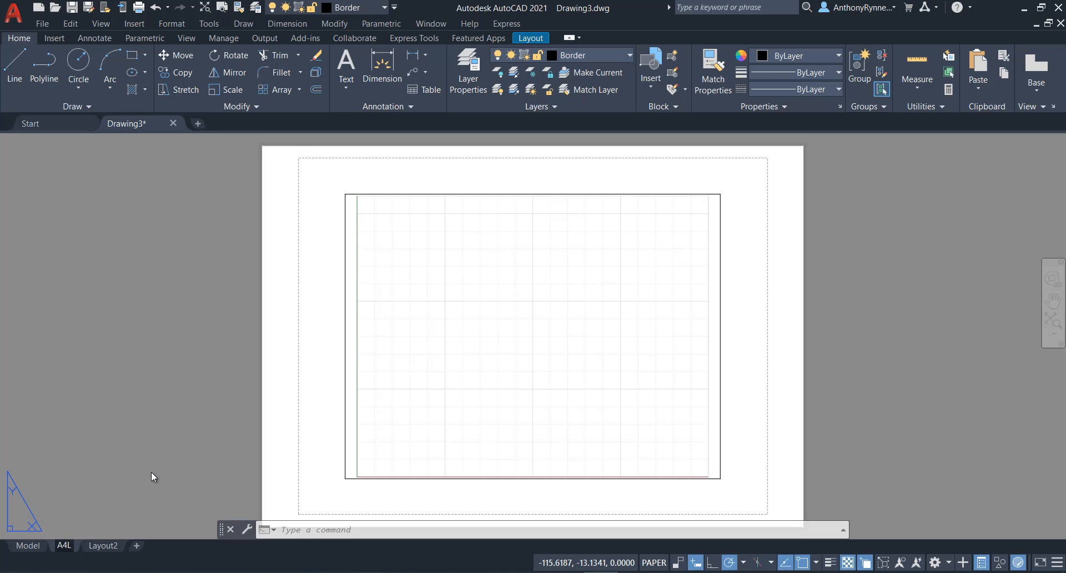
key(Return)
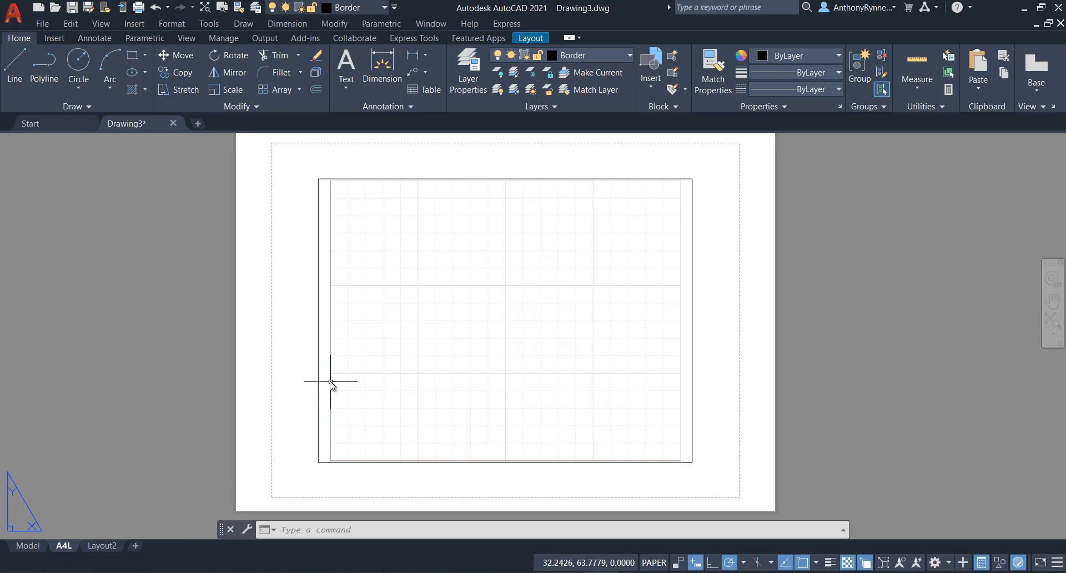
Set the scale of the A4L layout's viewport to 1:5
middle_drag(328, 380, 307, 359)
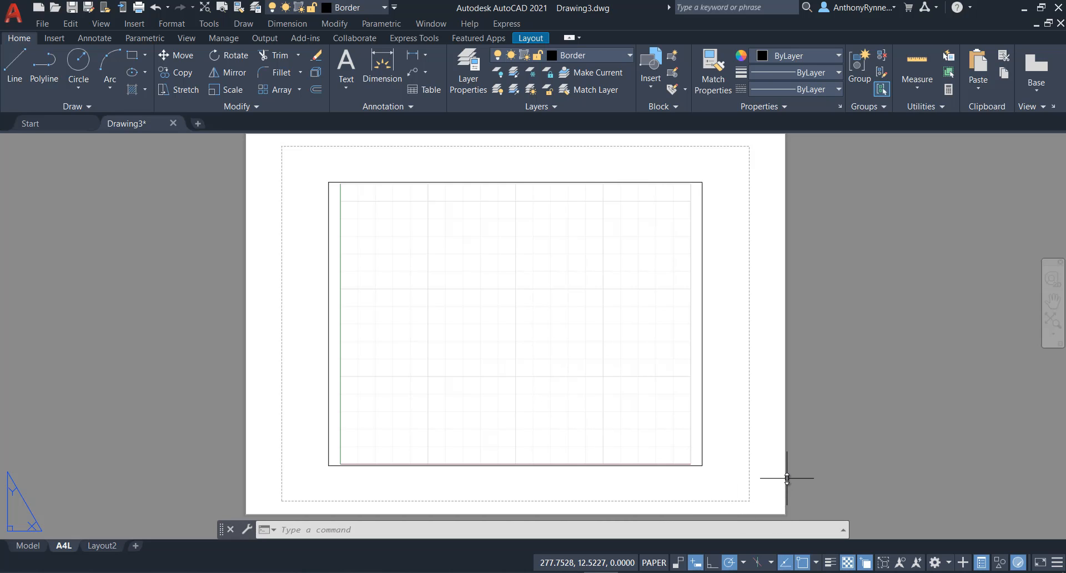
mouse_move(757, 198)
middle_down()
mouse_move(738, 211)
mouse_move(736, 201)
middle_up()
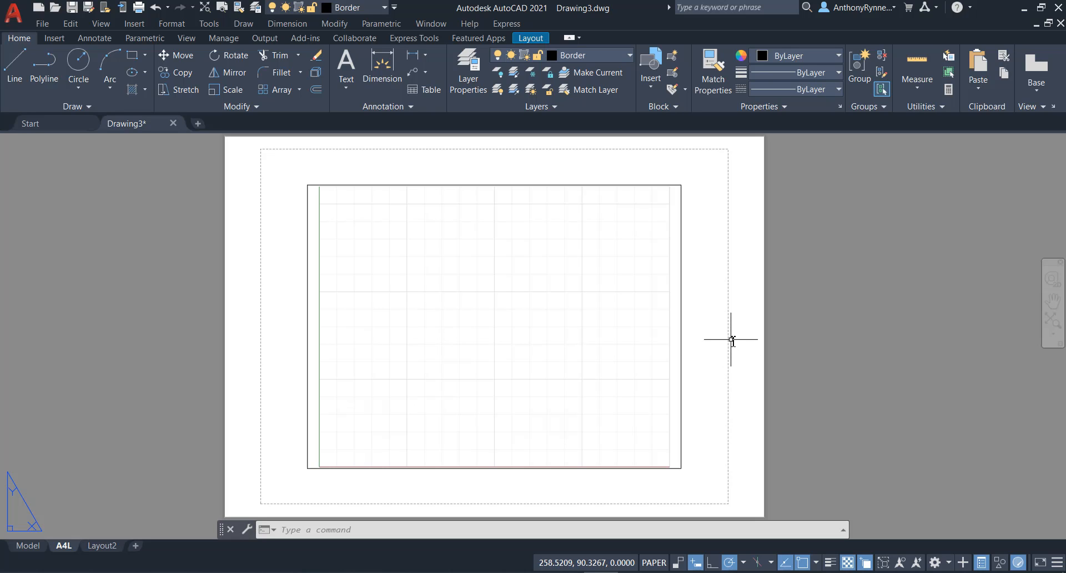
click(681, 280)
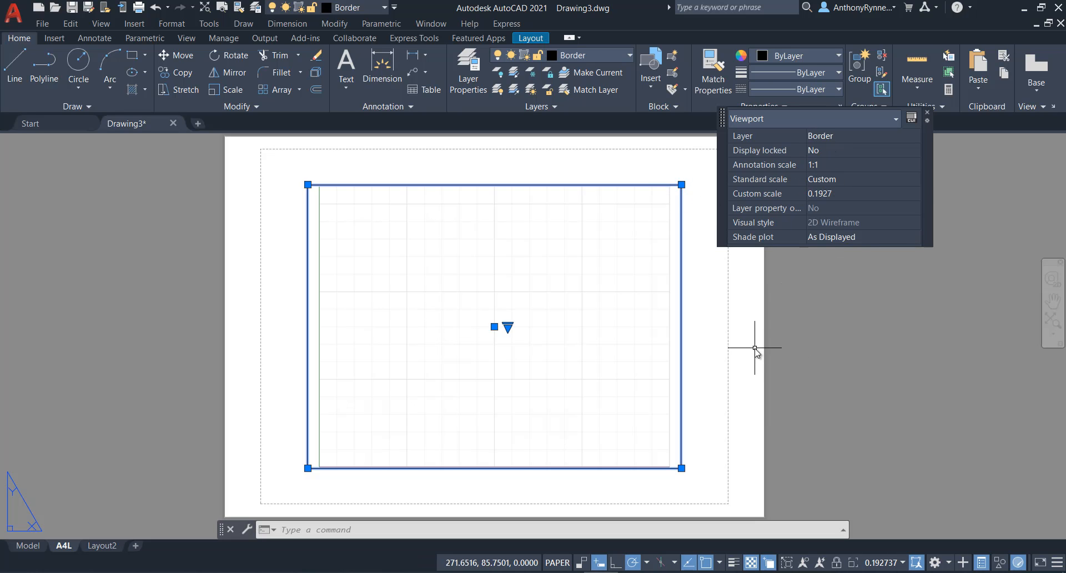
click(507, 327)
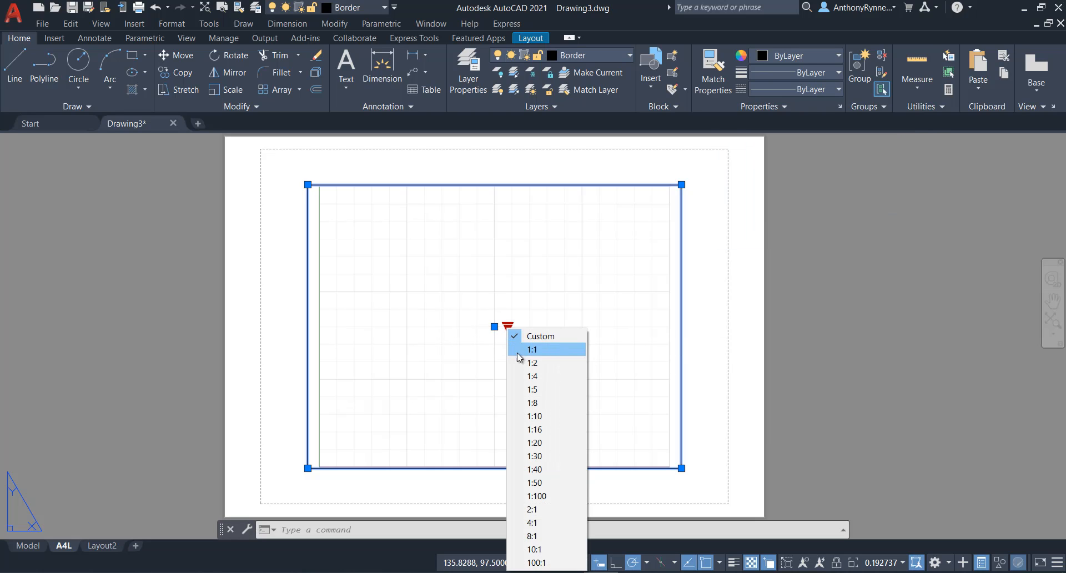
click(526, 378)
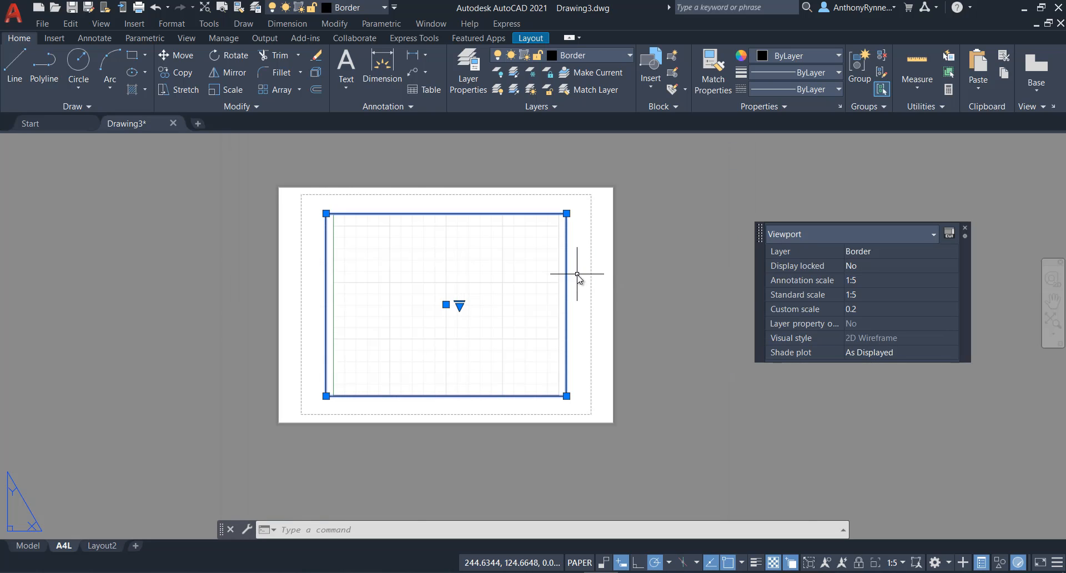
click(577, 272)
click(575, 265)
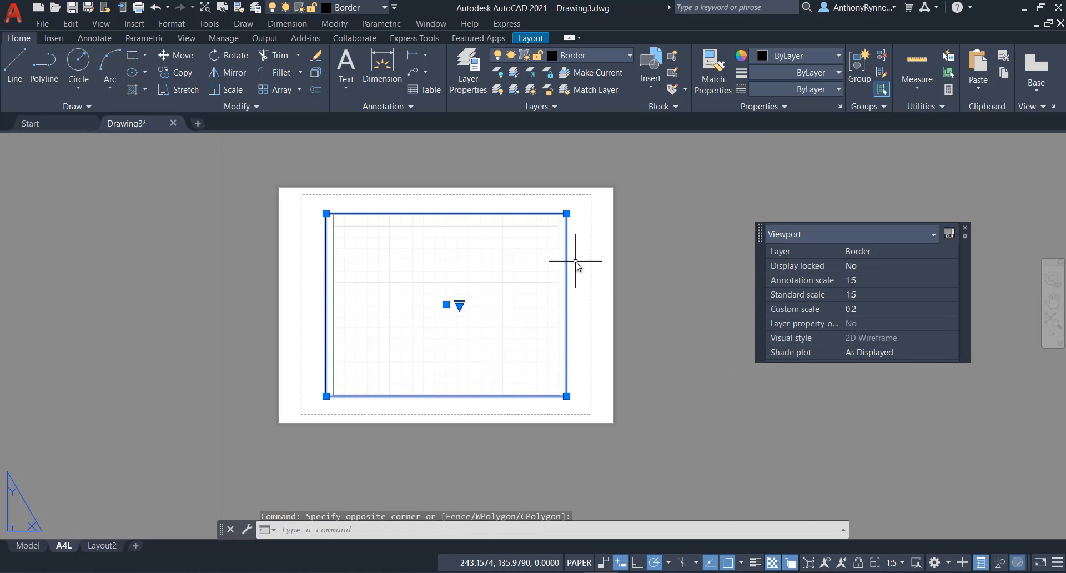
mouse_move(446, 419)
middle_down()
mouse_move(423, 418)
mouse_move(444, 421)
middle_up()
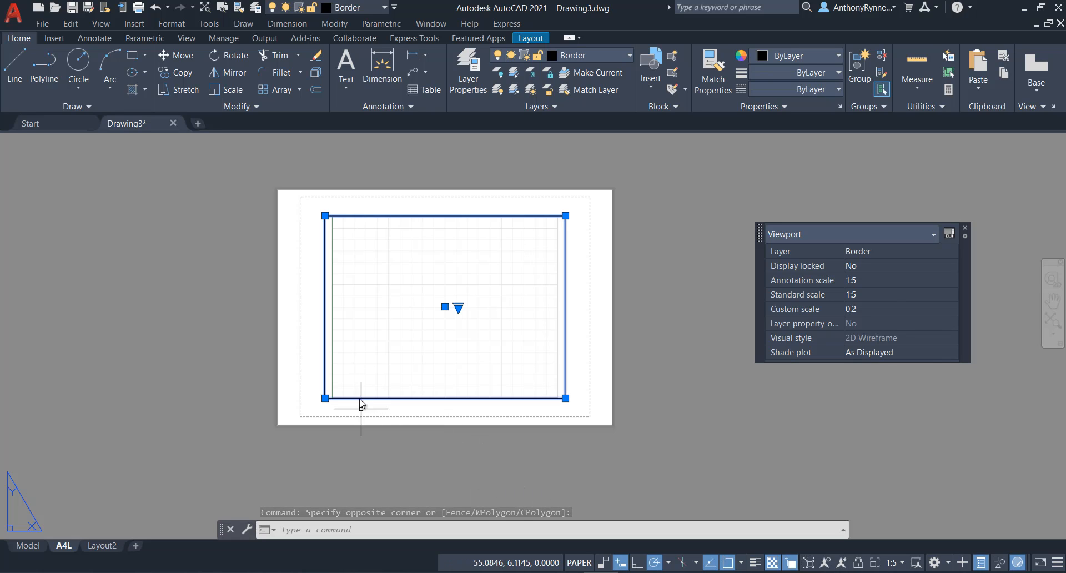
middle_drag(299, 360, 298, 388)
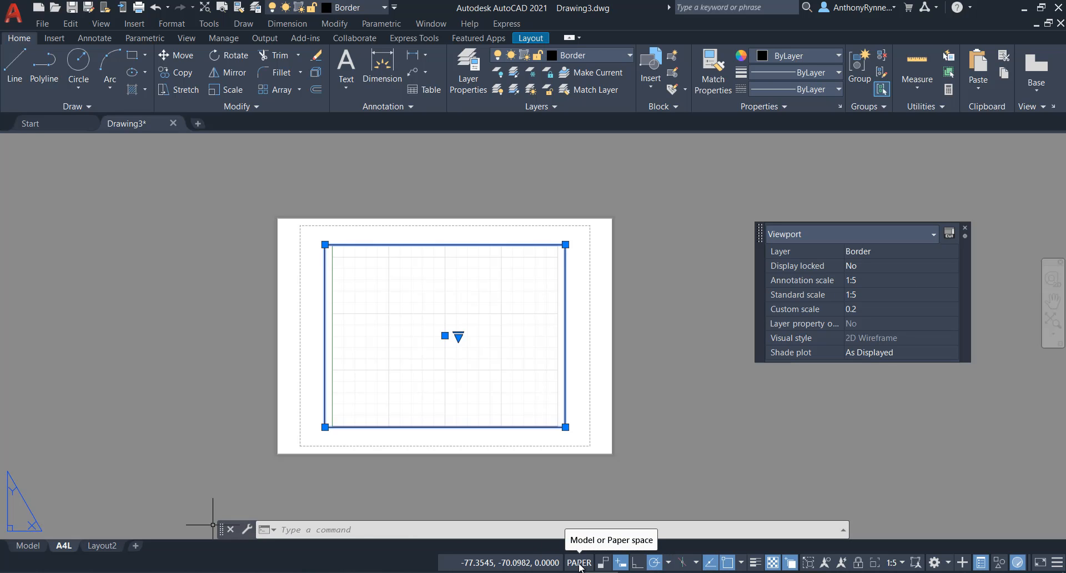
Activate model space inside the A4L viewport, zoom and pan the drawing within it, and return to paper space
click(579, 562)
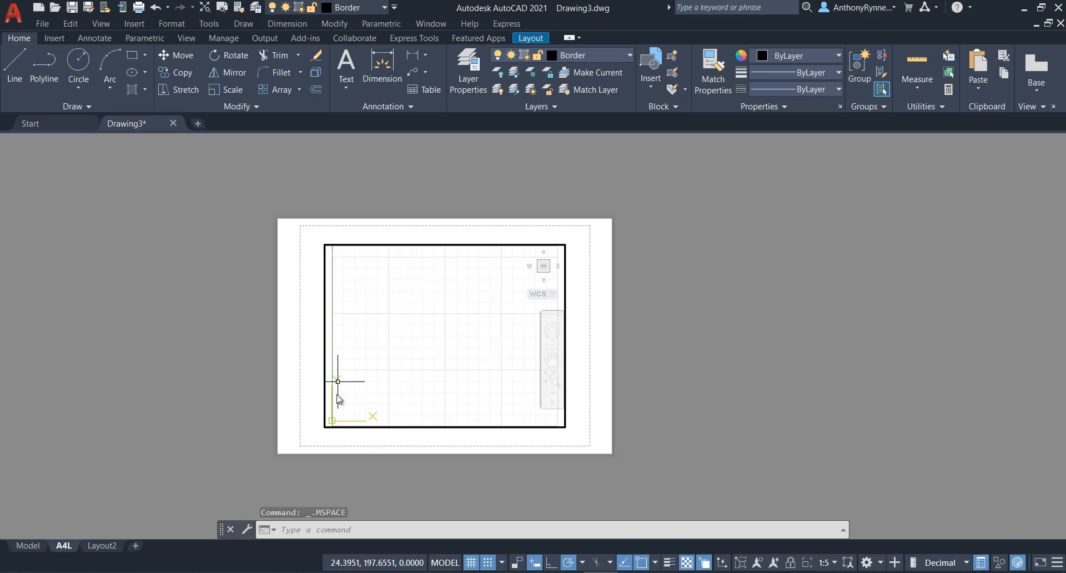
scroll(444, 331, down, 2)
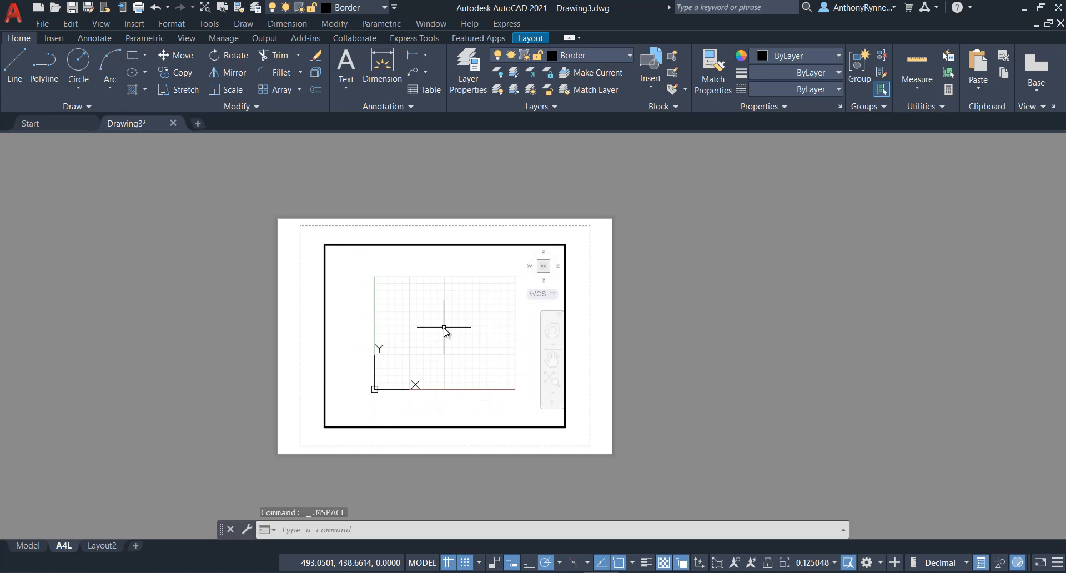
scroll(444, 331, down, 2)
scroll(444, 332, up, 2)
scroll(444, 332, down, 2)
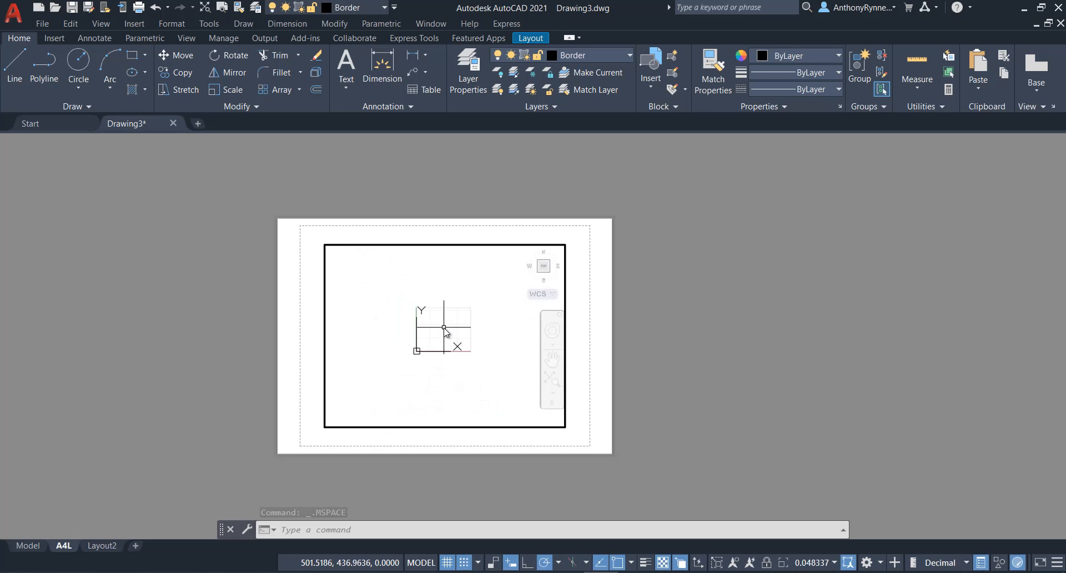
scroll(444, 332, up, 3)
scroll(455, 318, down, 1)
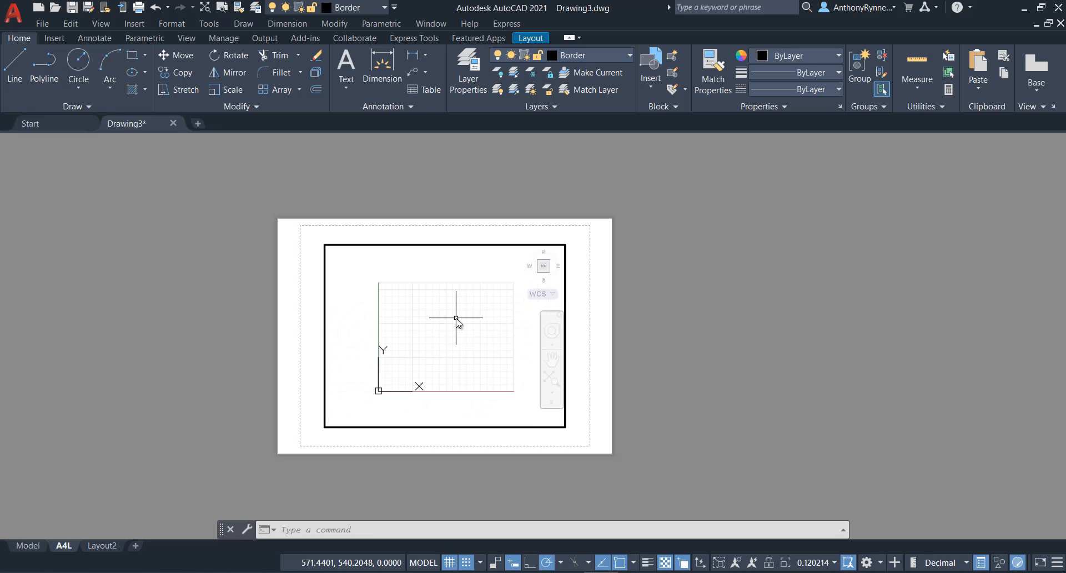
scroll(456, 318, up, 1)
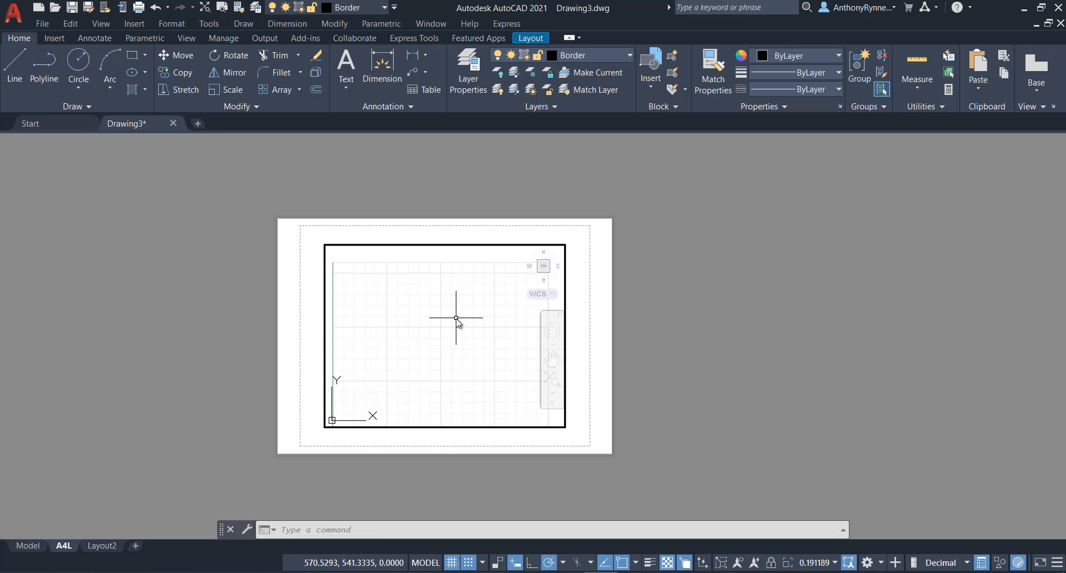
click(546, 360)
drag(469, 319, 447, 311)
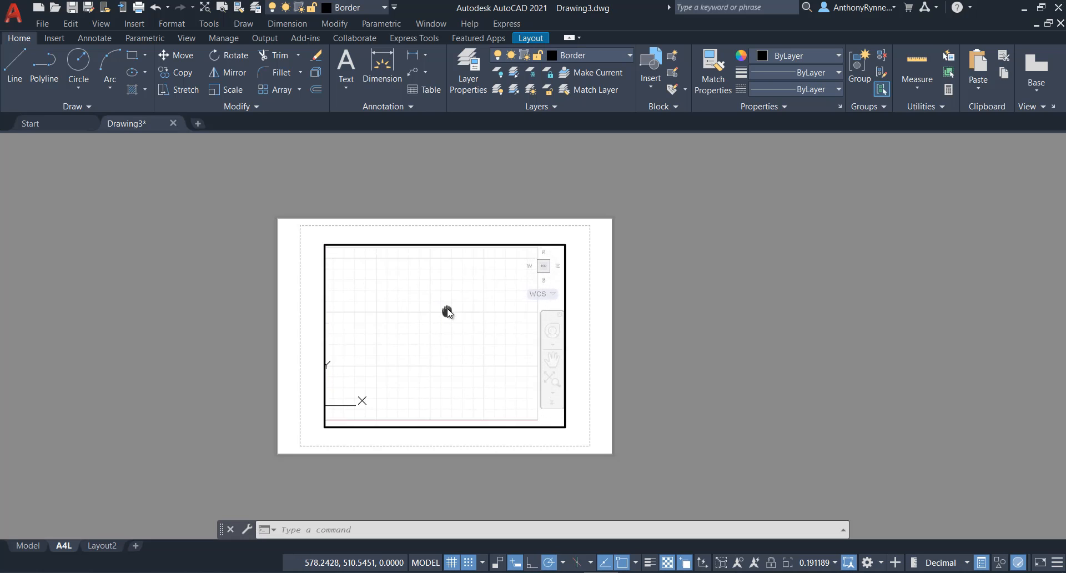
middle_drag(447, 312, 410, 333)
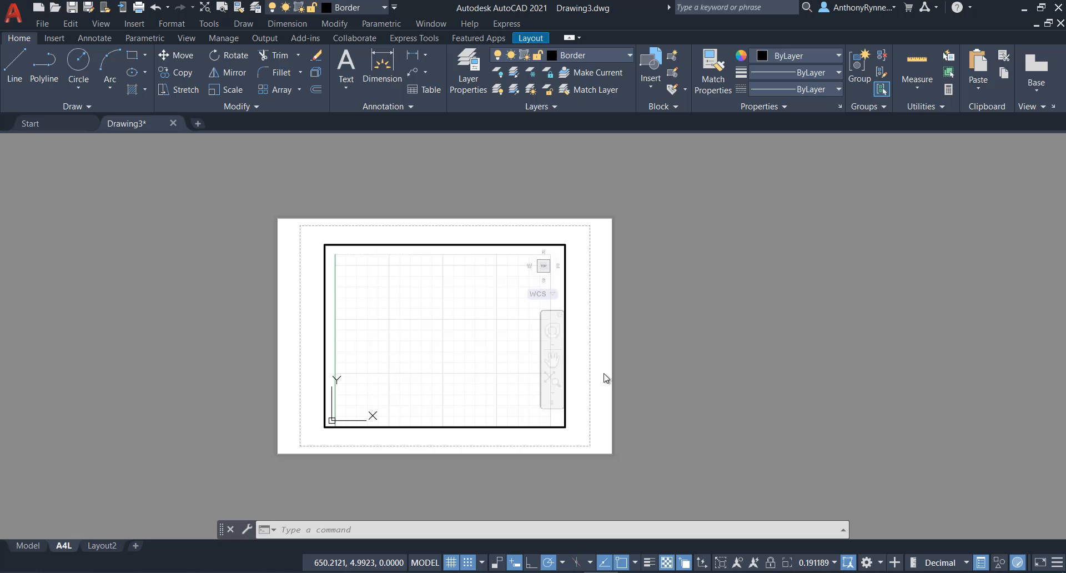
double_click(579, 317)
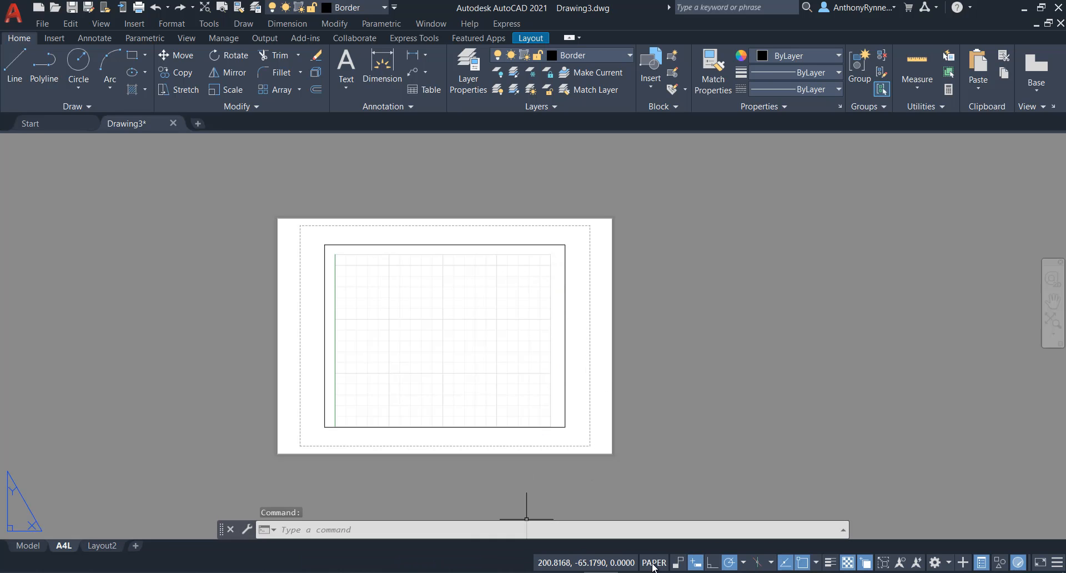
Delete the viewport from the A4L layout
click(565, 366)
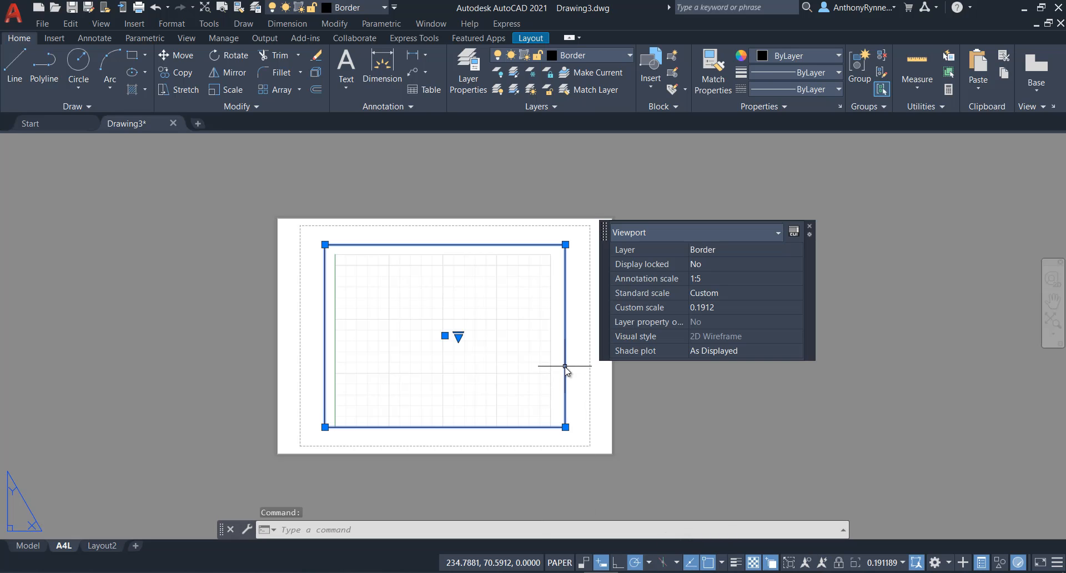
key(Delete)
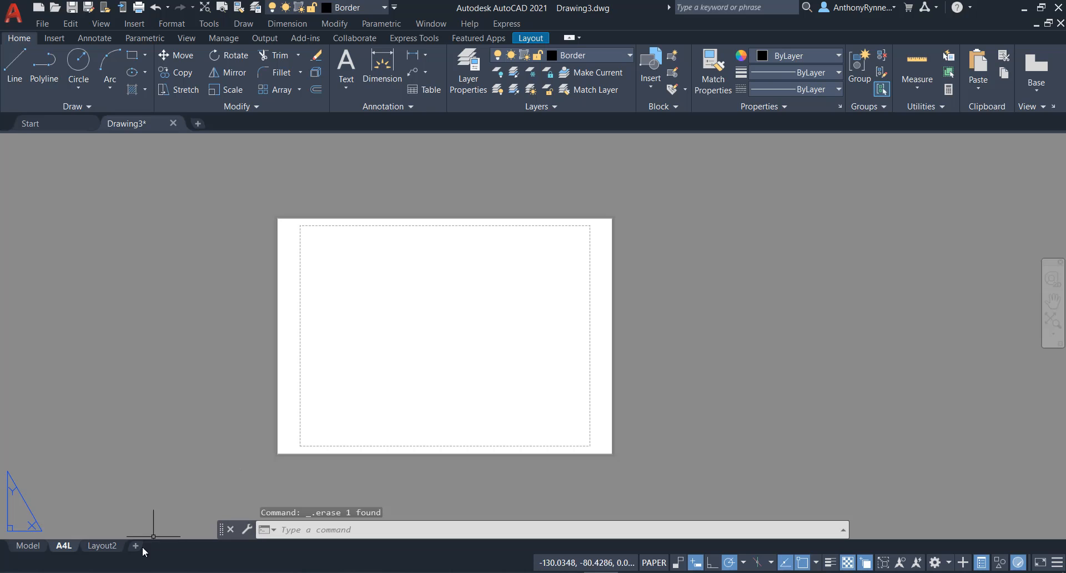
middle_drag(184, 420, 168, 432)
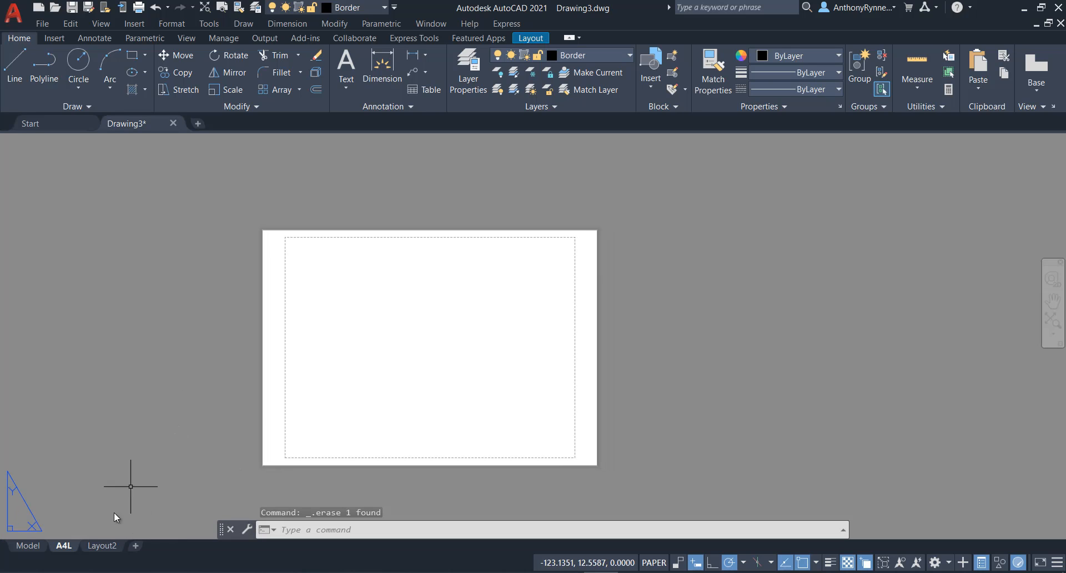
Modify the A4L layout's page setup to use the AutoCAD PDF (High Quality Print).pc3 plotter
right_click(64, 546)
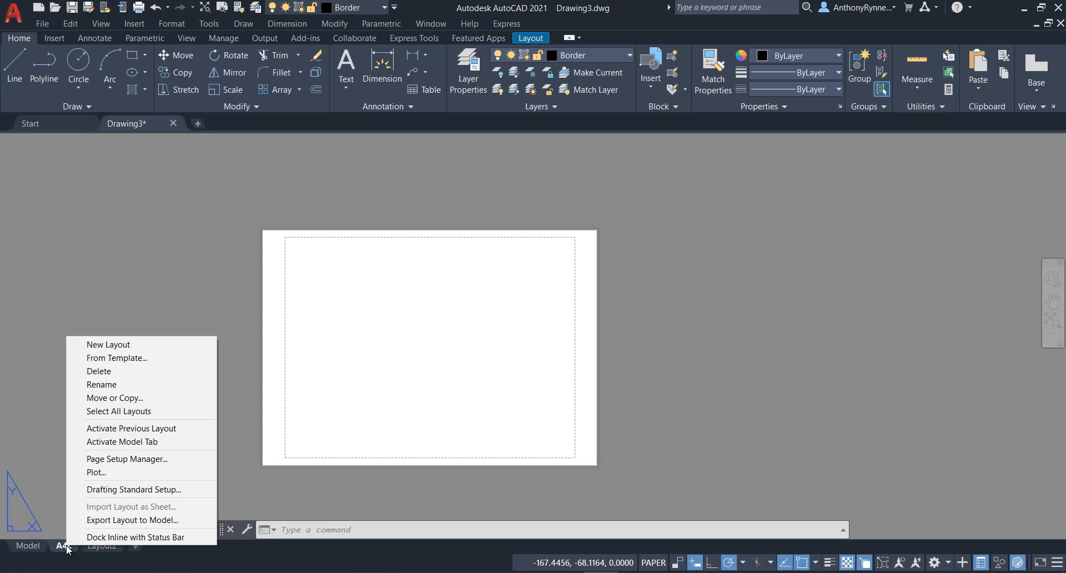
click(96, 459)
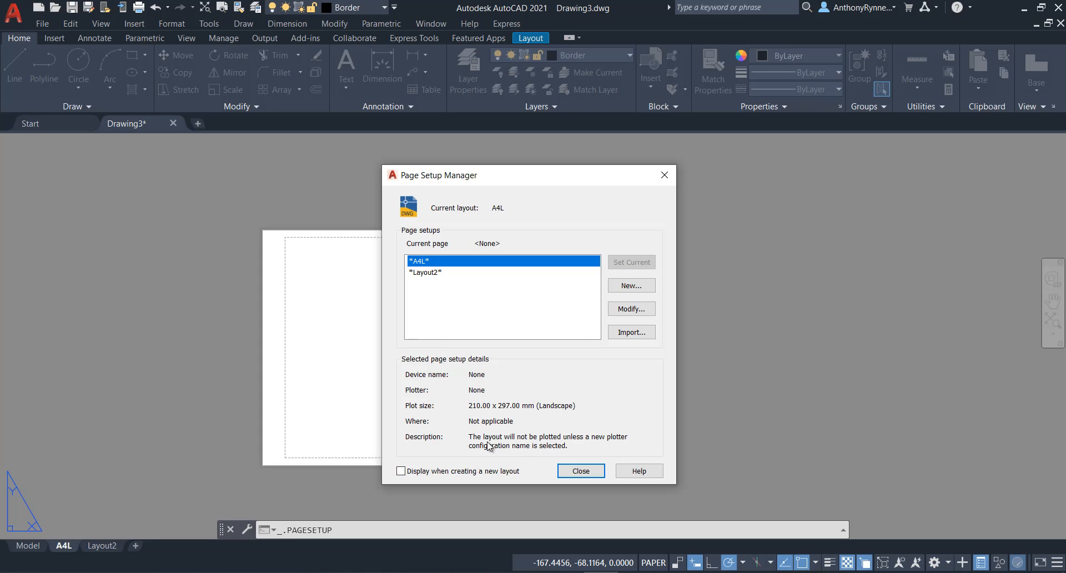
click(633, 309)
drag(419, 151, 418, 133)
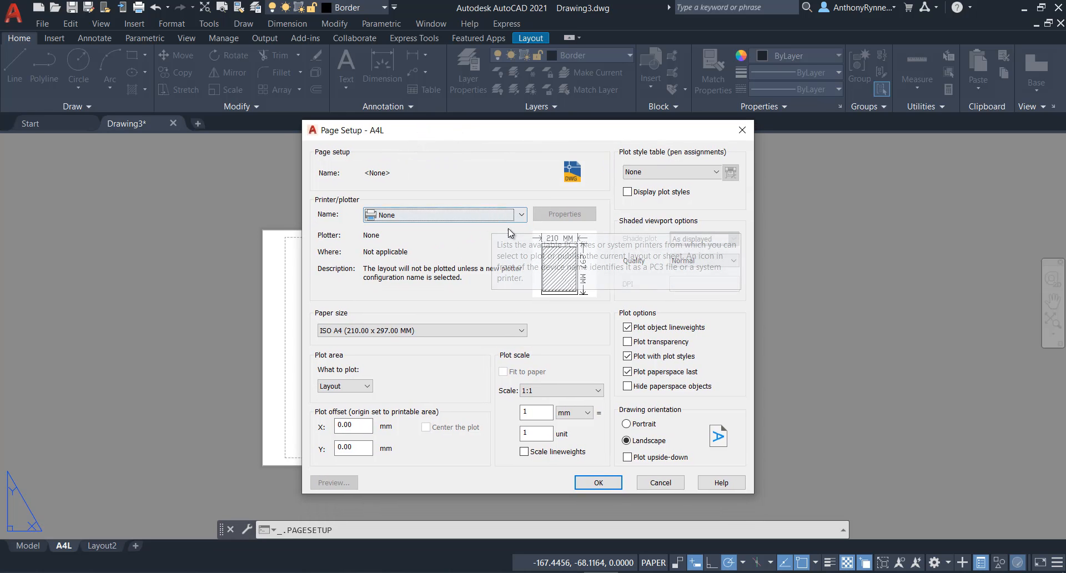
click(522, 216)
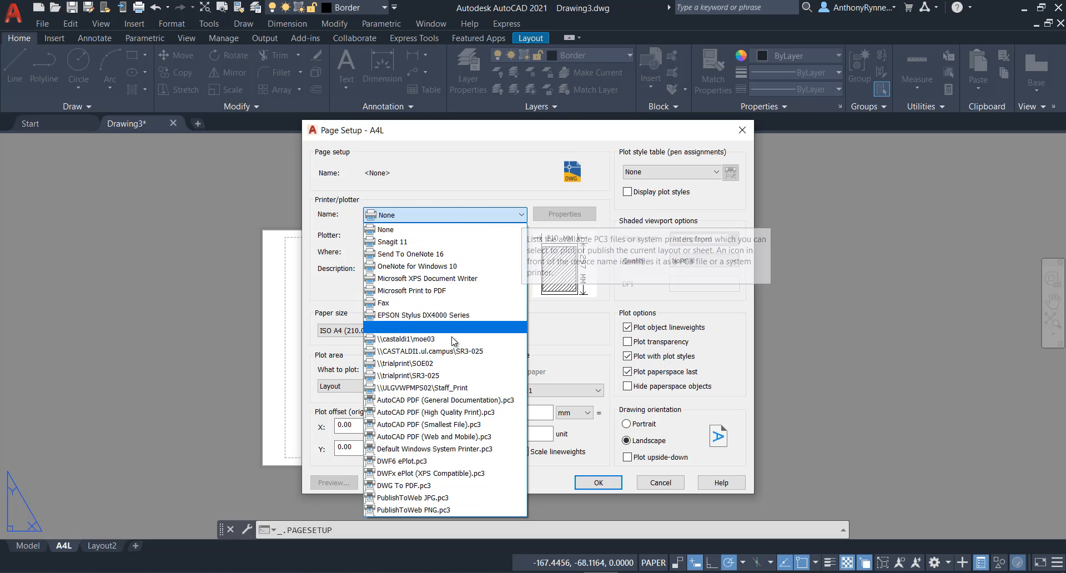
click(396, 413)
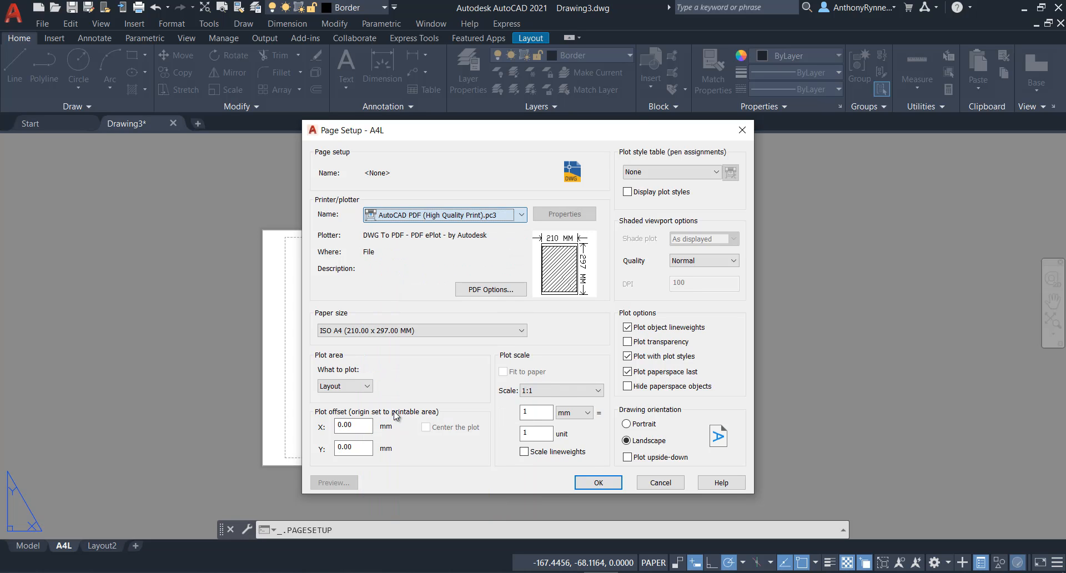
Assign the acad.ctb plot style table to the A4L page setup
click(716, 173)
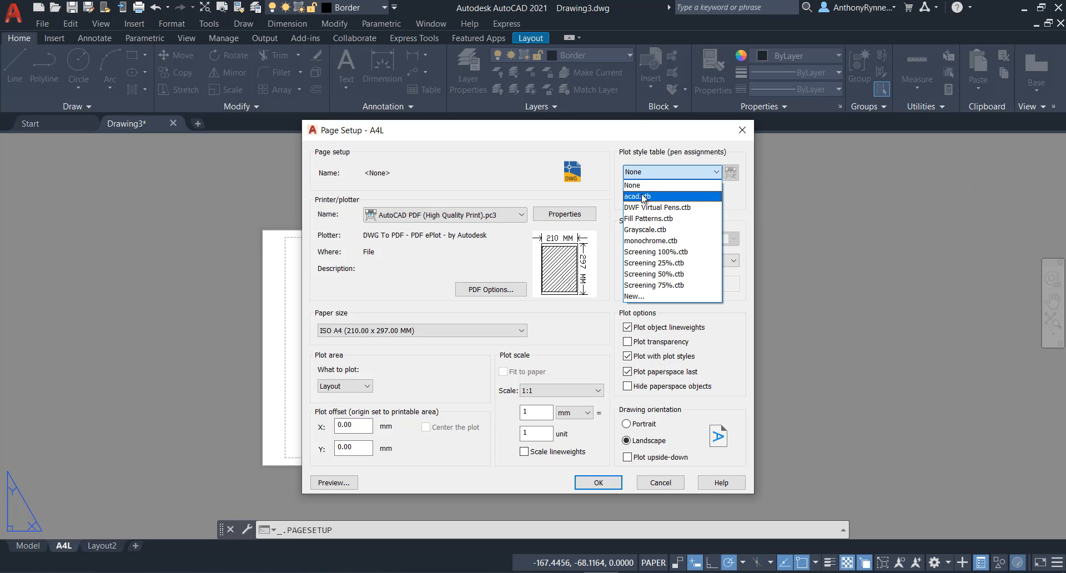
click(639, 197)
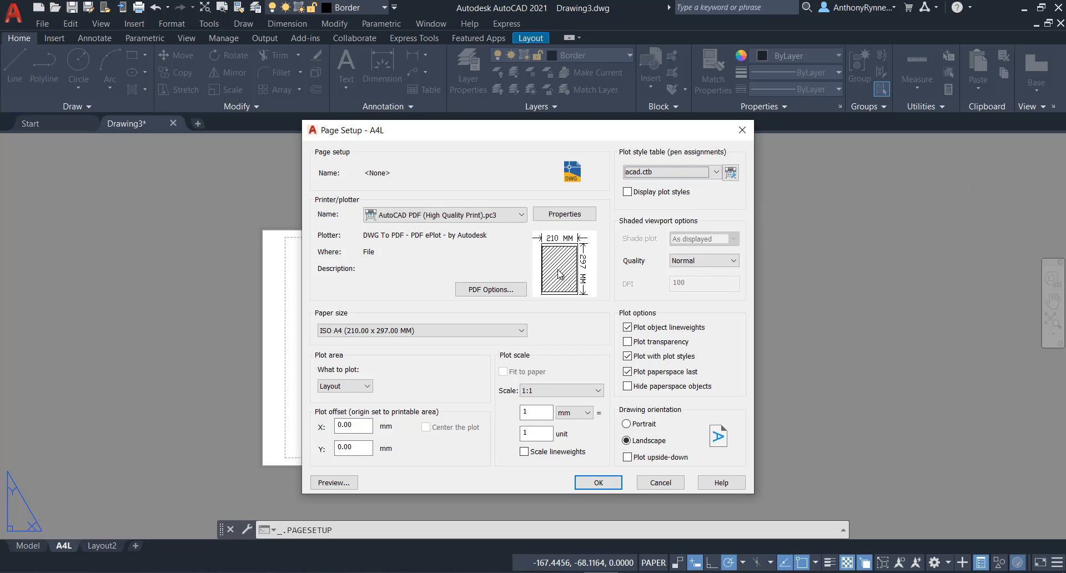
click(716, 173)
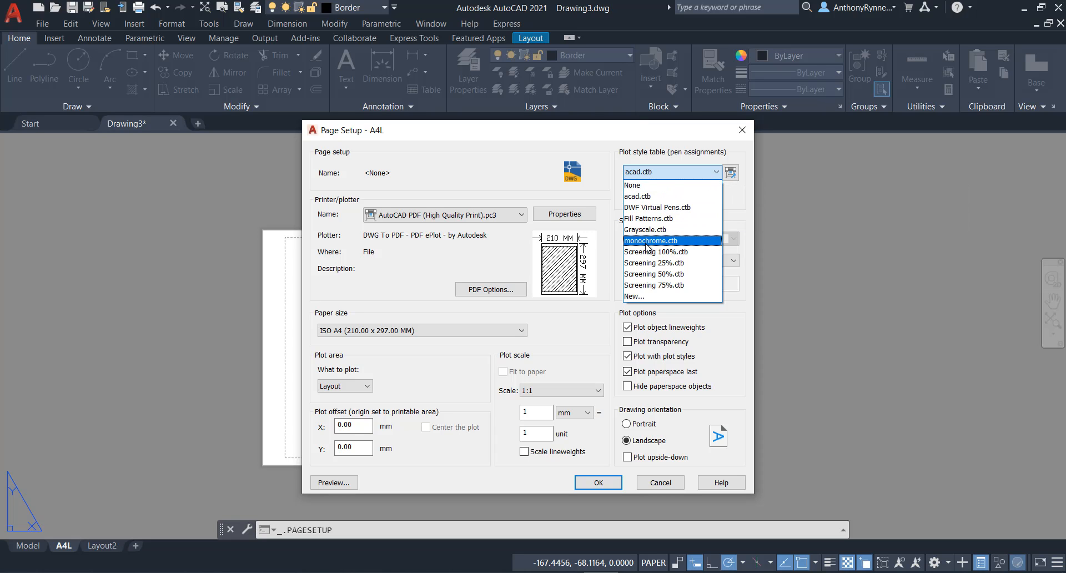
click(635, 197)
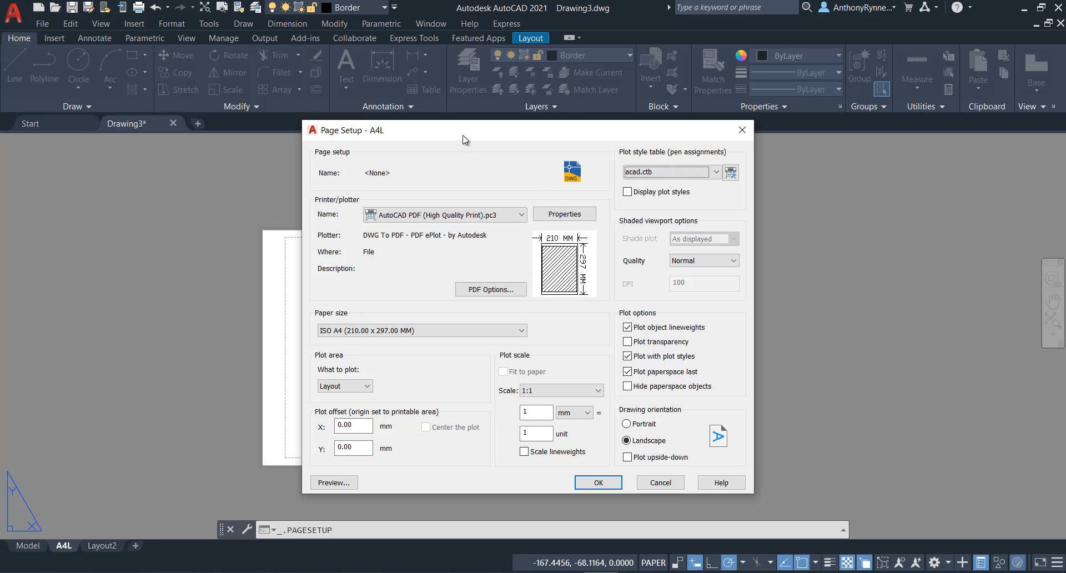
Set the paper size to ISO full bleed A4 (297.00 x 210.00 MM) and enable plot transparency
drag(465, 139, 459, 110)
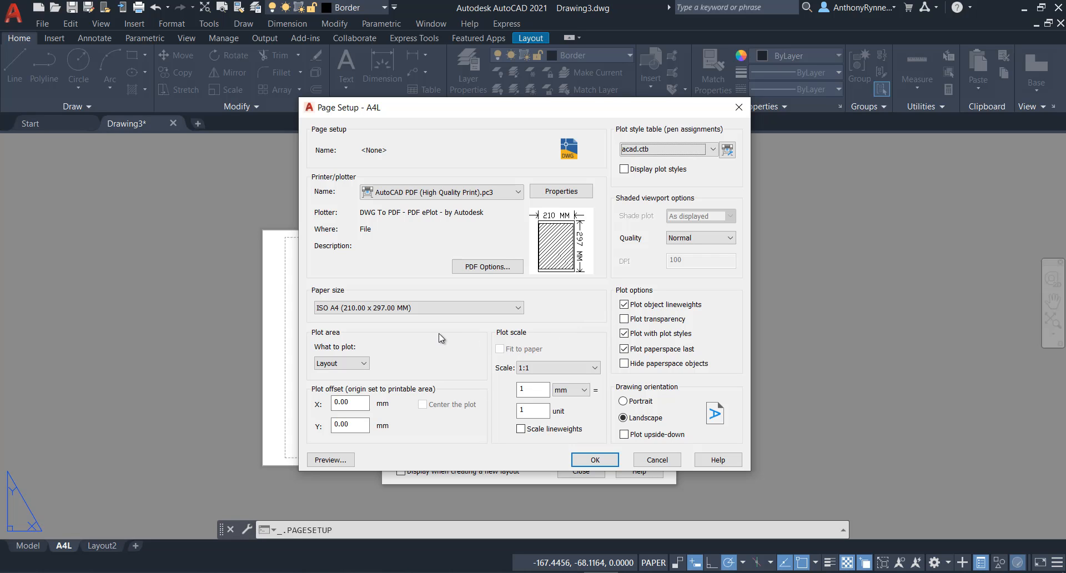
click(518, 308)
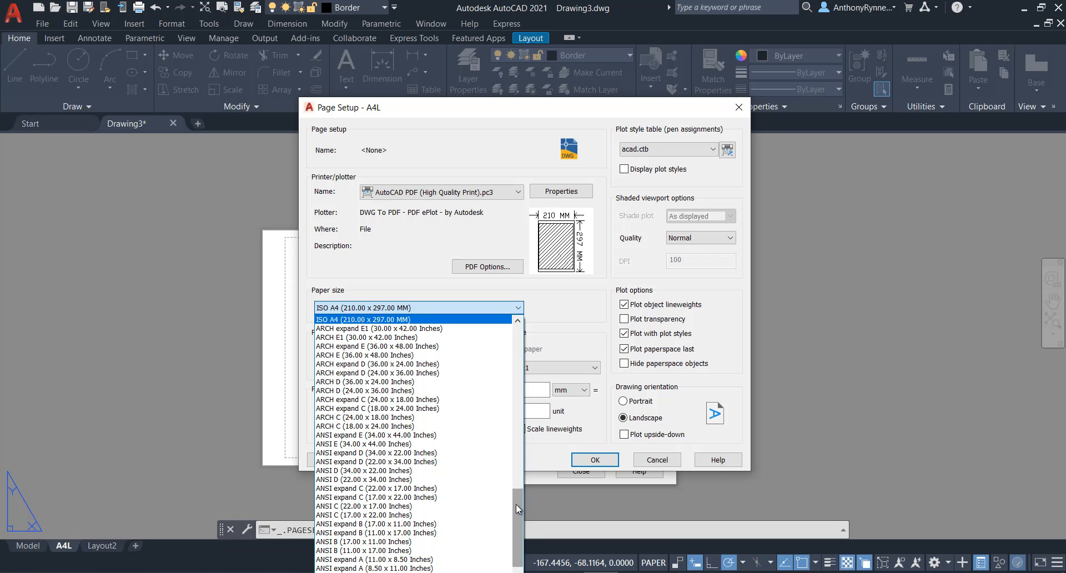
drag(515, 504, 537, 384)
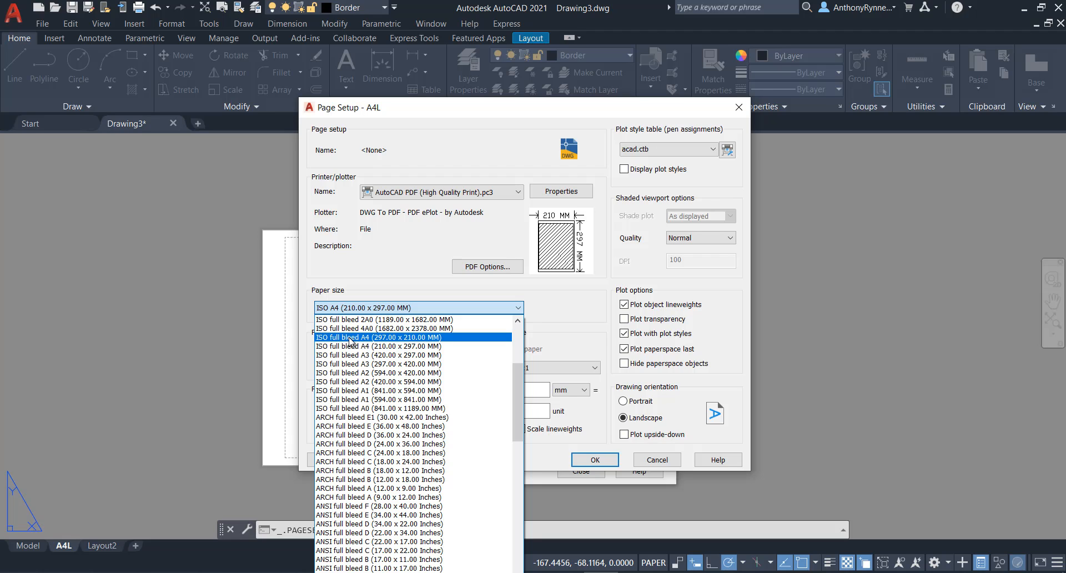
click(350, 337)
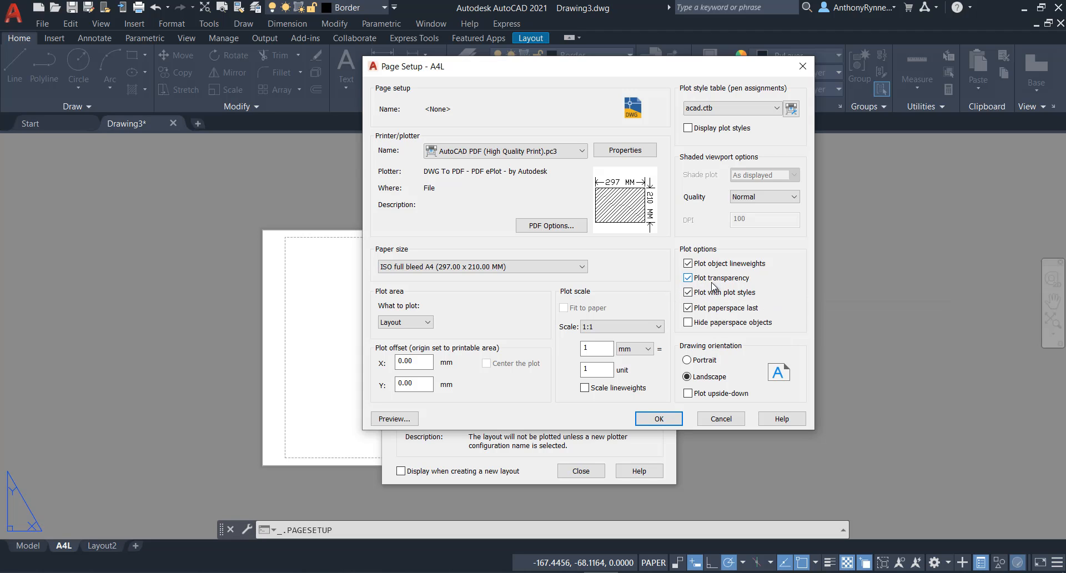
Set the shaded viewport quality to Custom at 300 DPI and preview the plot
click(794, 197)
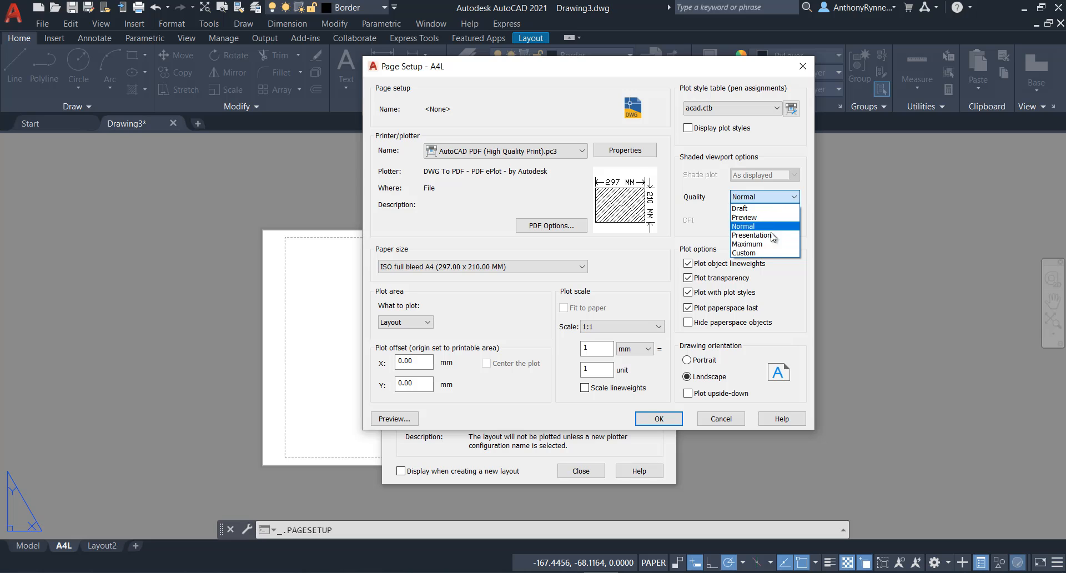
click(749, 252)
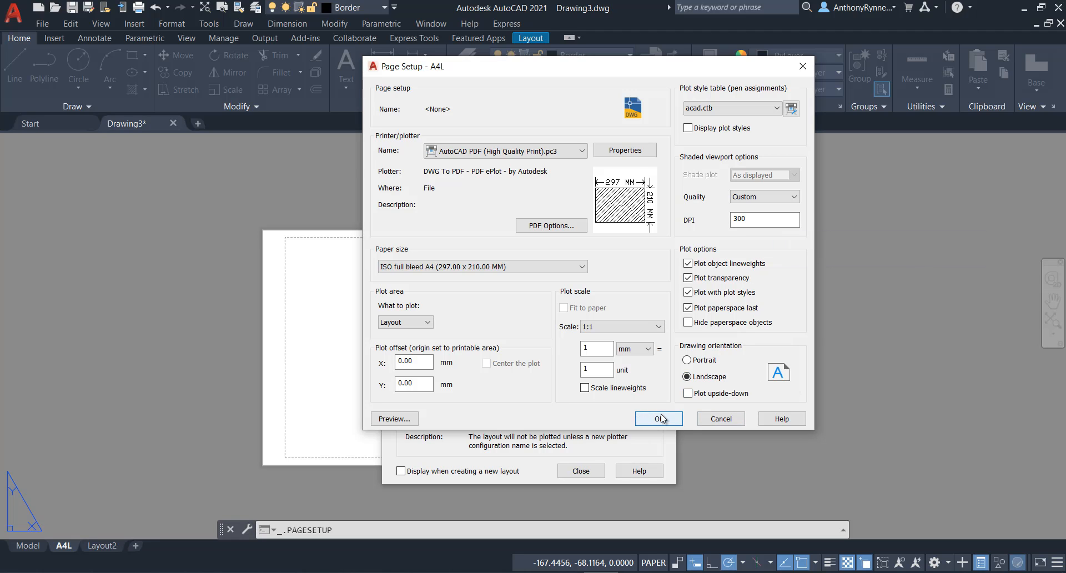
click(391, 418)
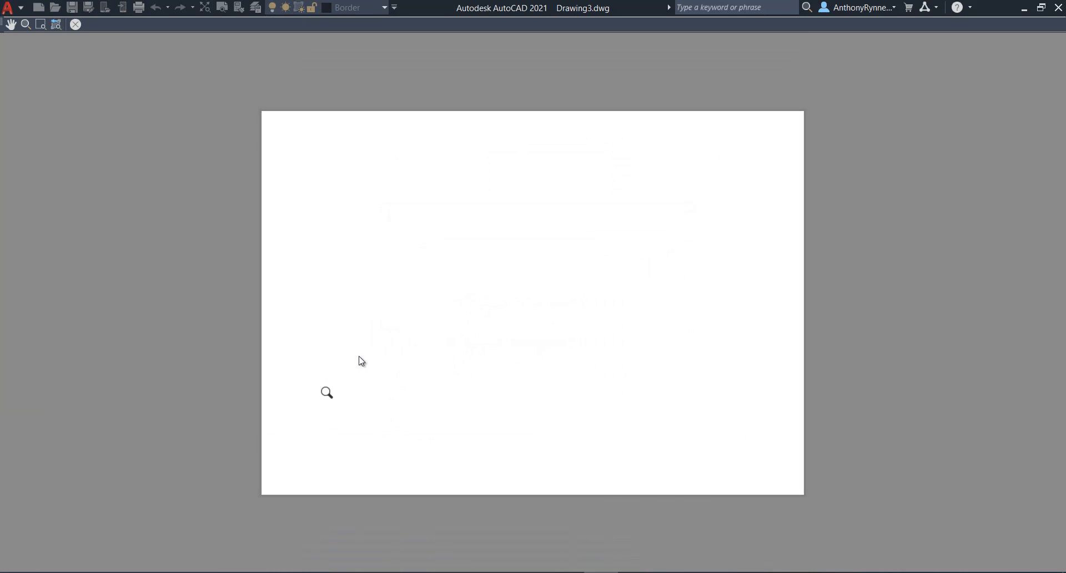
right_click(454, 264)
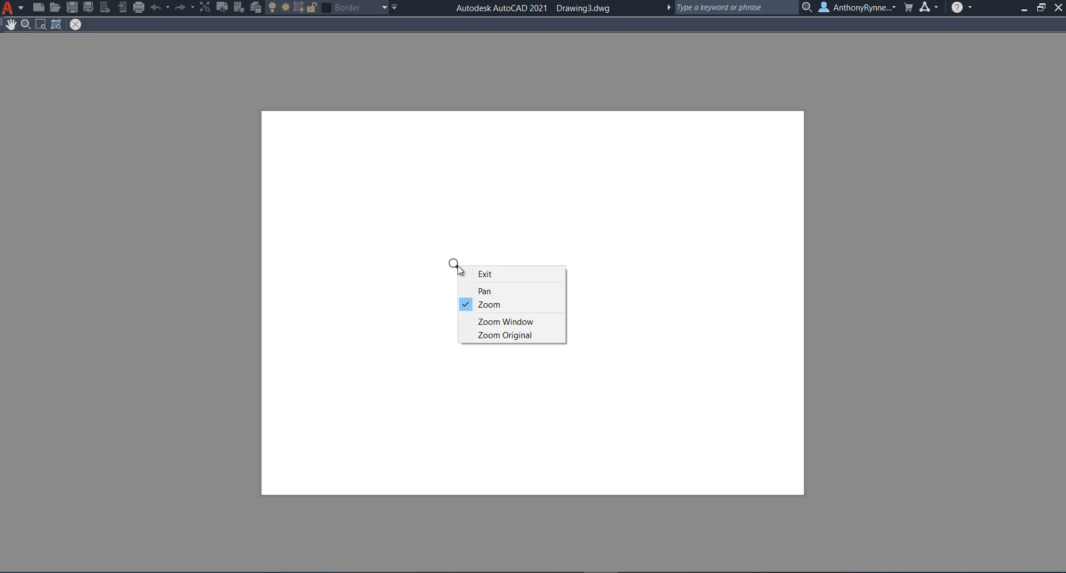
click(487, 276)
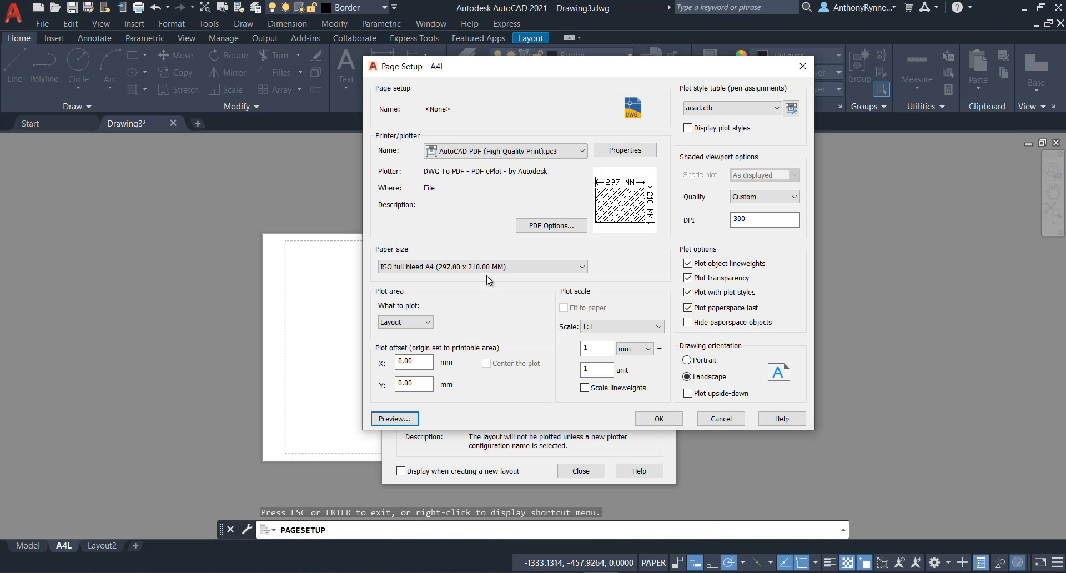
Accept the modified A4L page setup and close the Page Setup Manager
click(655, 420)
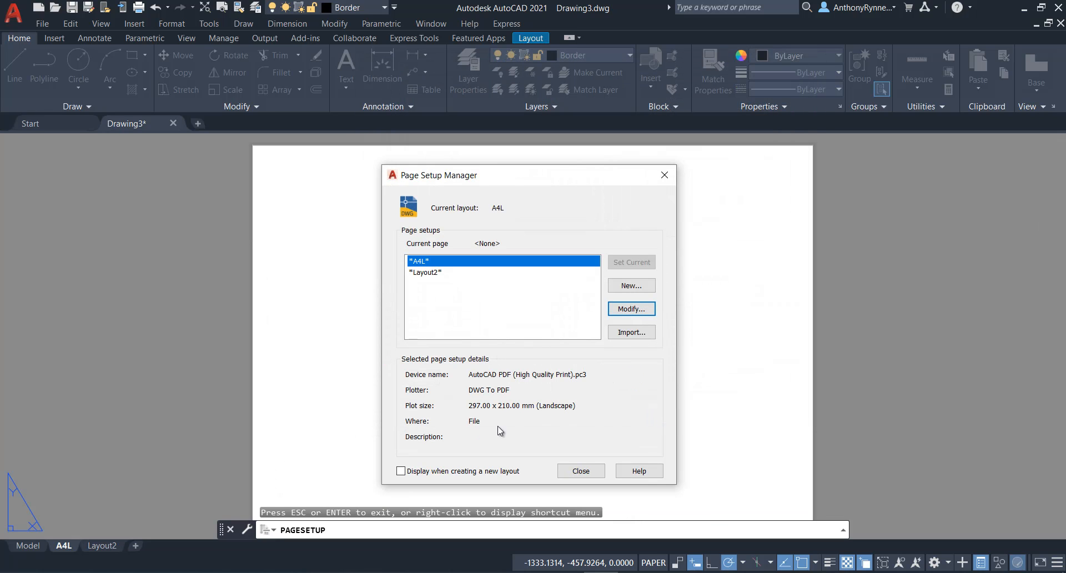
drag(526, 177, 535, 146)
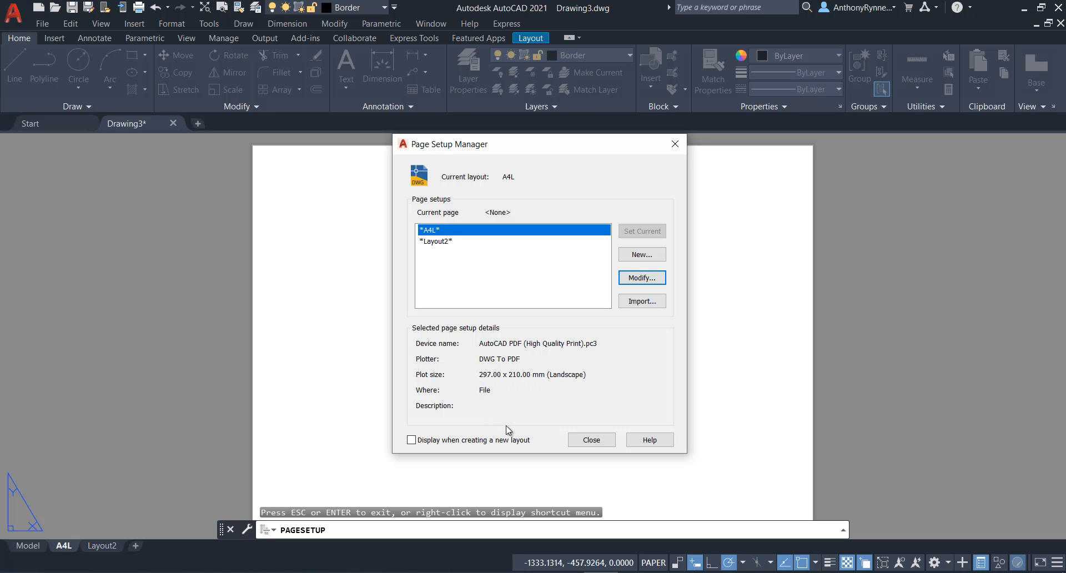
click(591, 439)
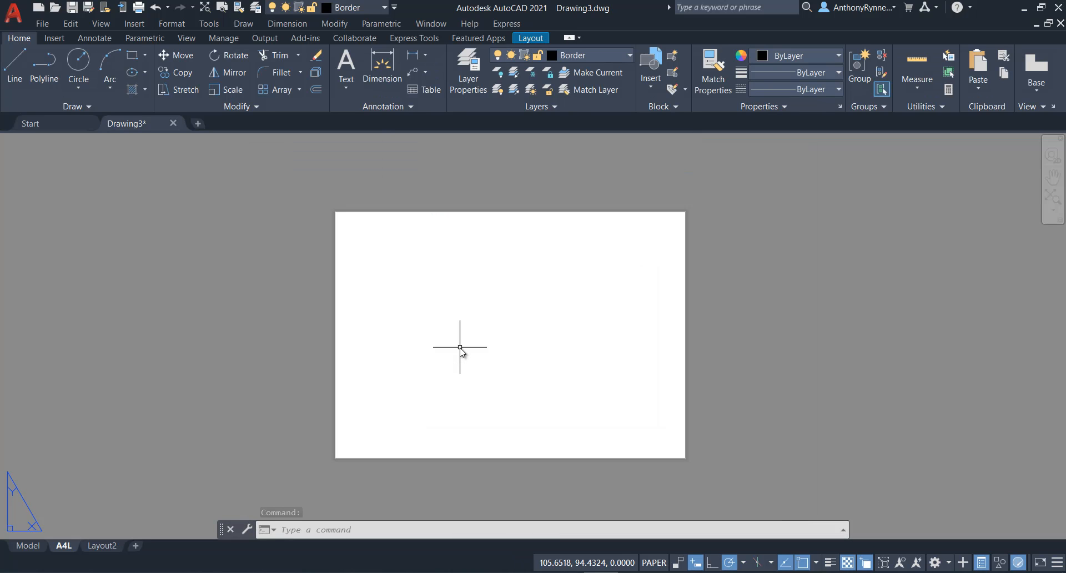
Turn the grid on and back off in the A4L layout
key(F7)
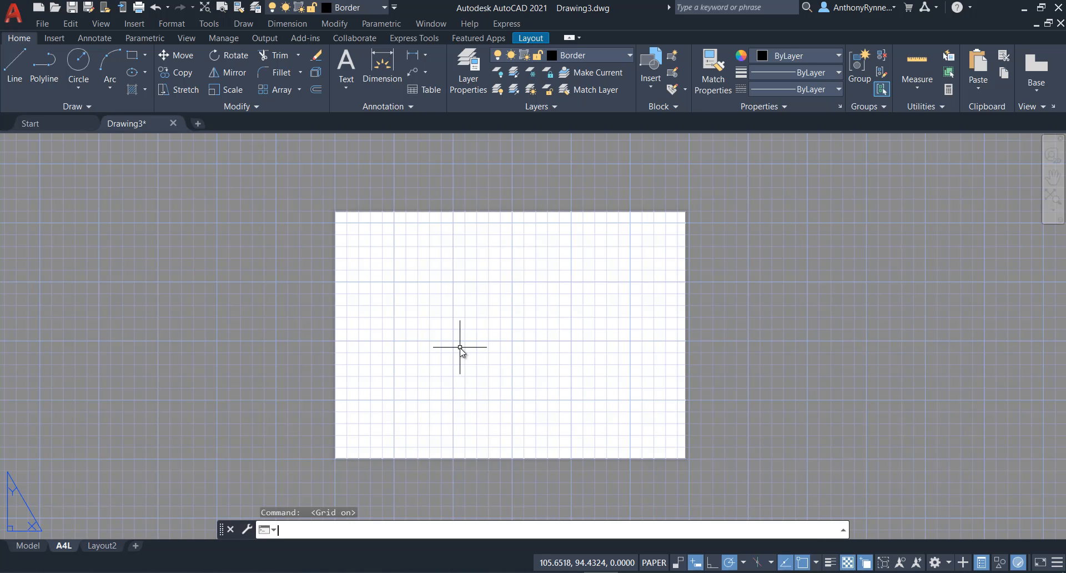
key(F7)
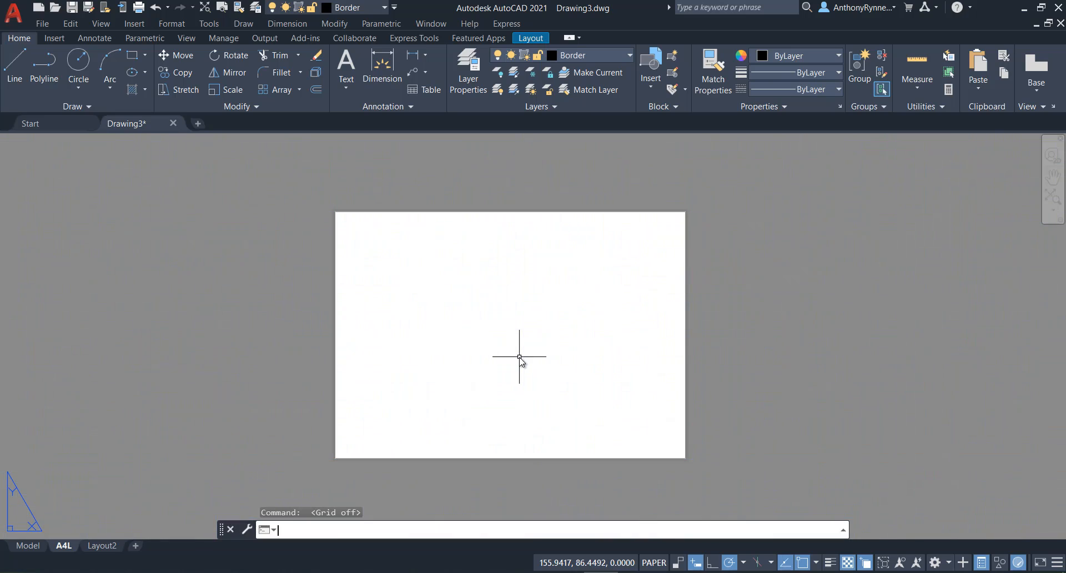
middle_drag(470, 374, 430, 381)
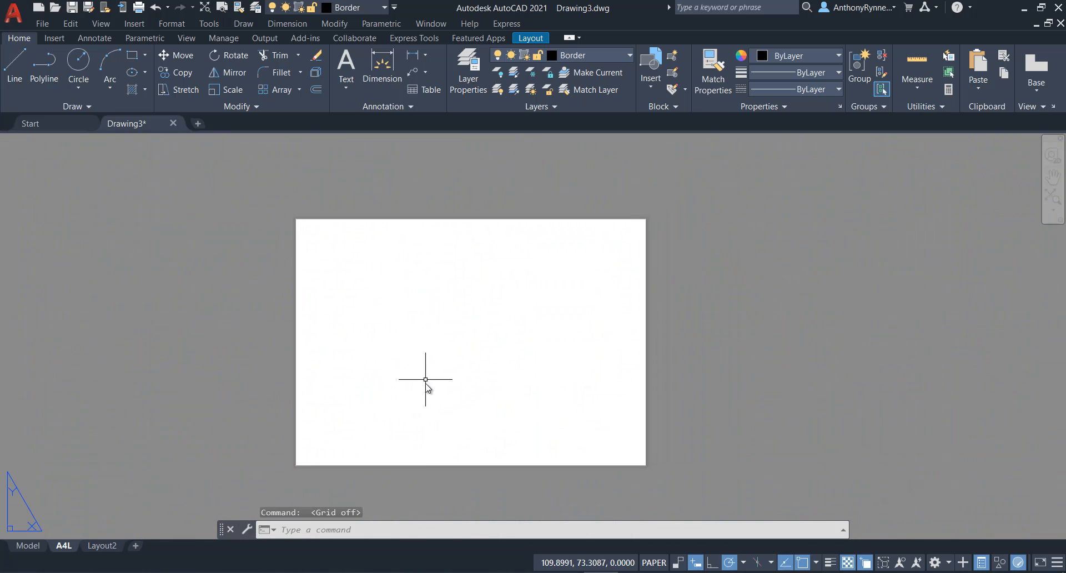
scroll(360, 397, up, 2)
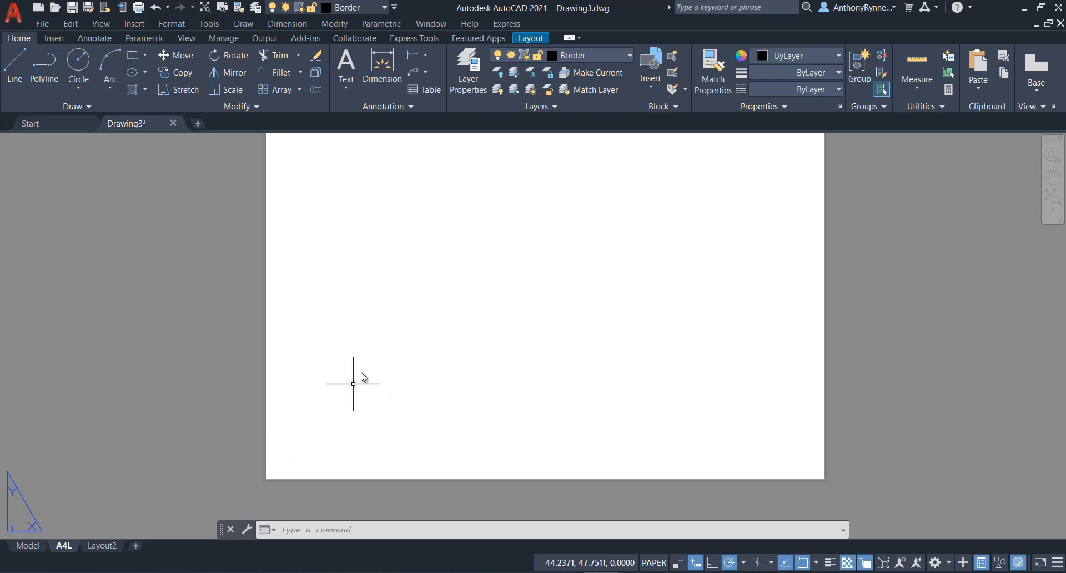
text(l)
key(Return)
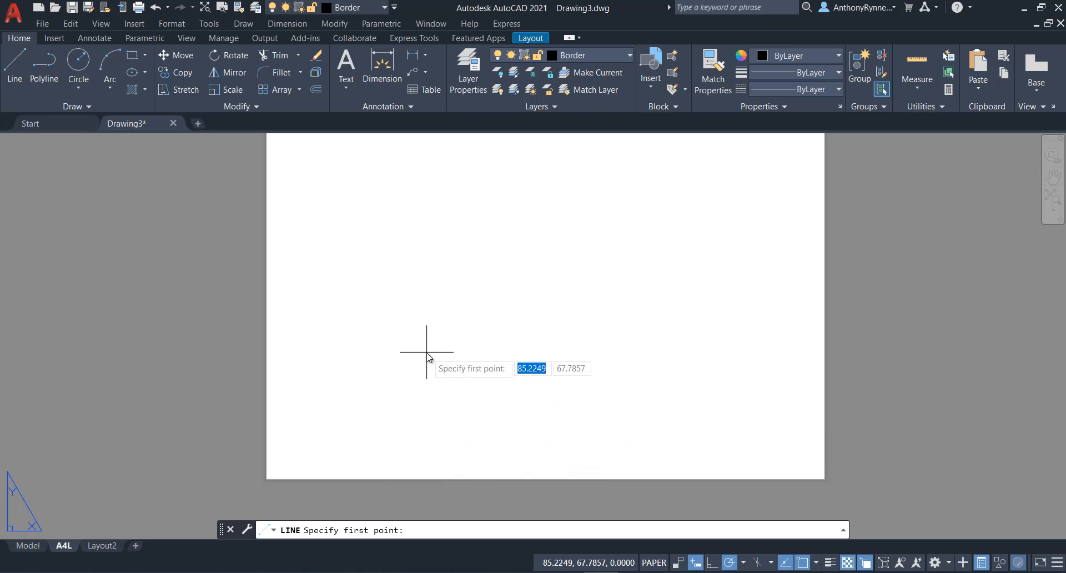
text(sn)
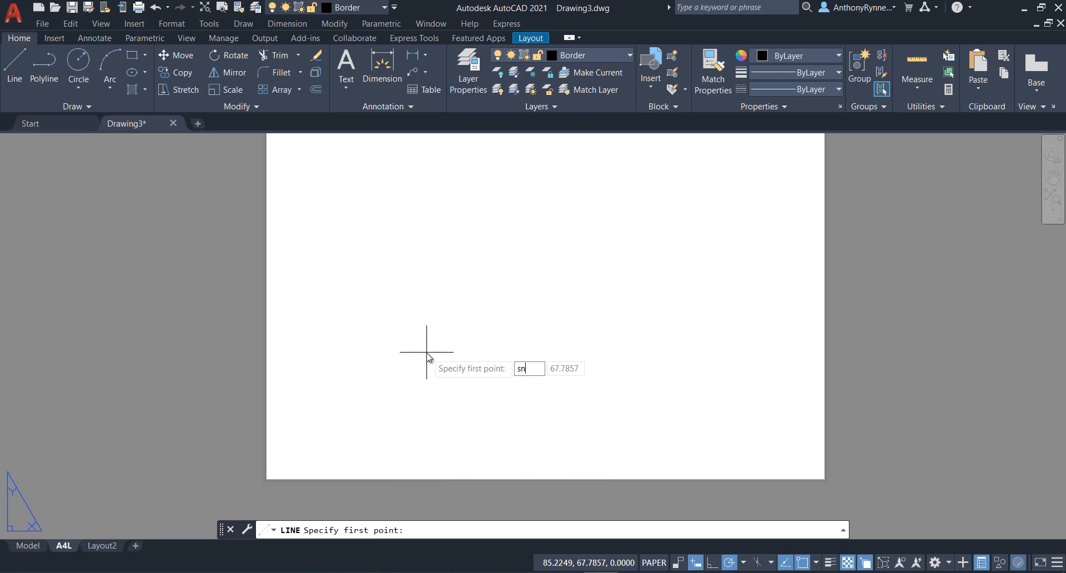
key(Escape)
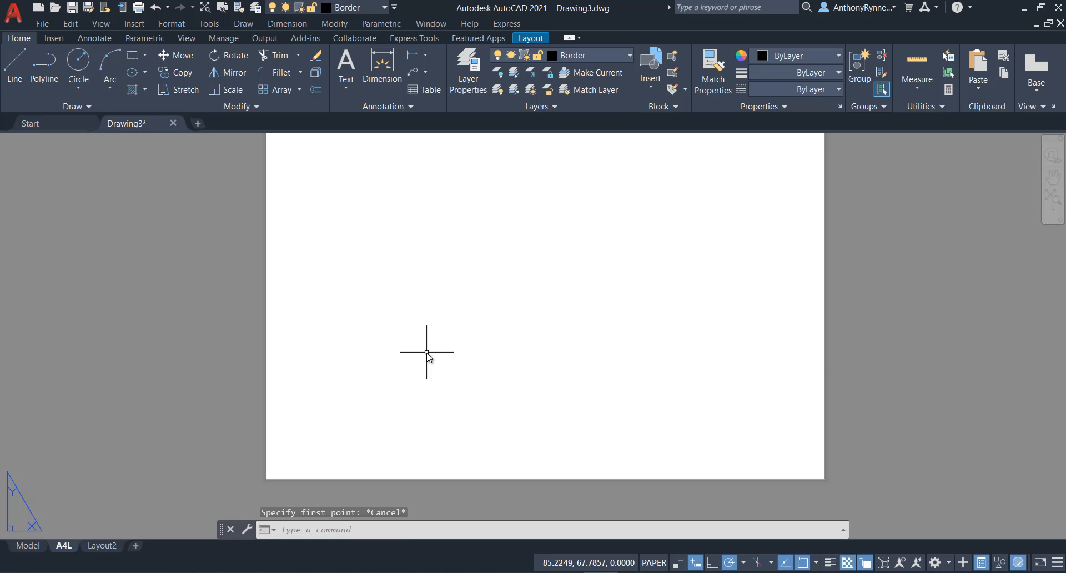
Set the snap spacing in the A4L layout to 5 and turn snap on
text(sn)
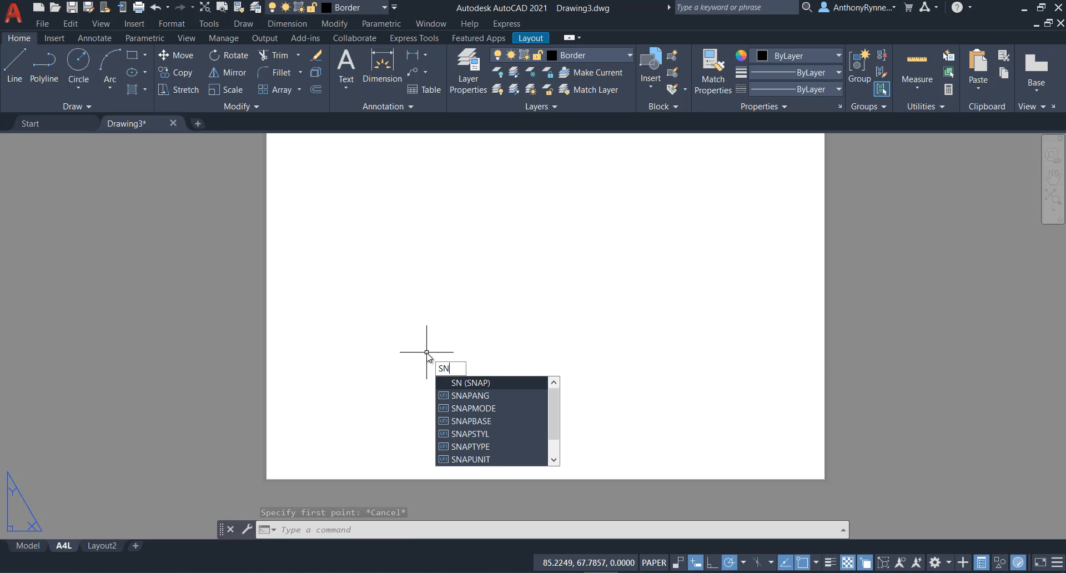
click(466, 384)
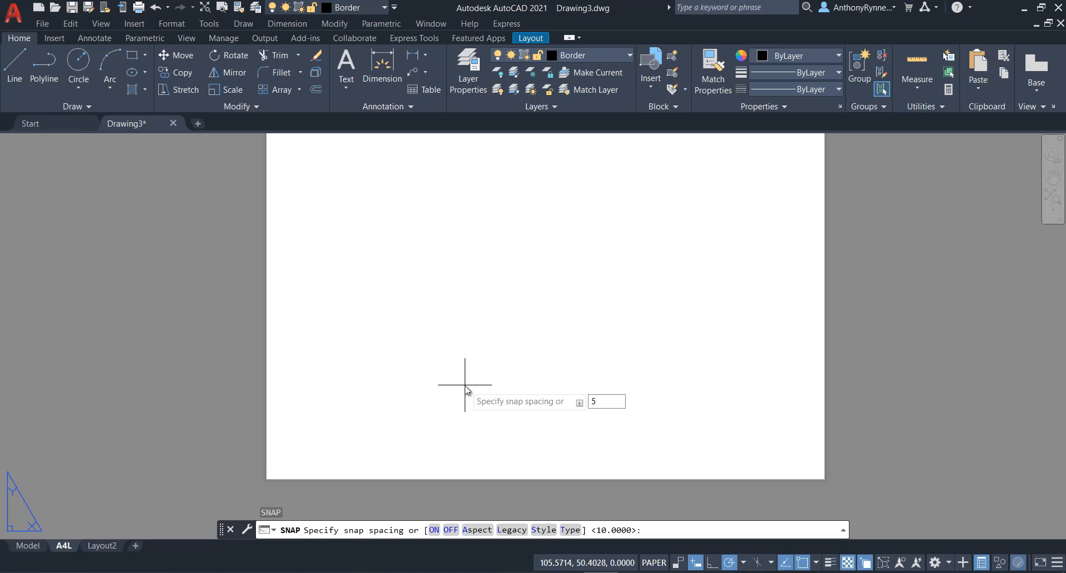
key(Return)
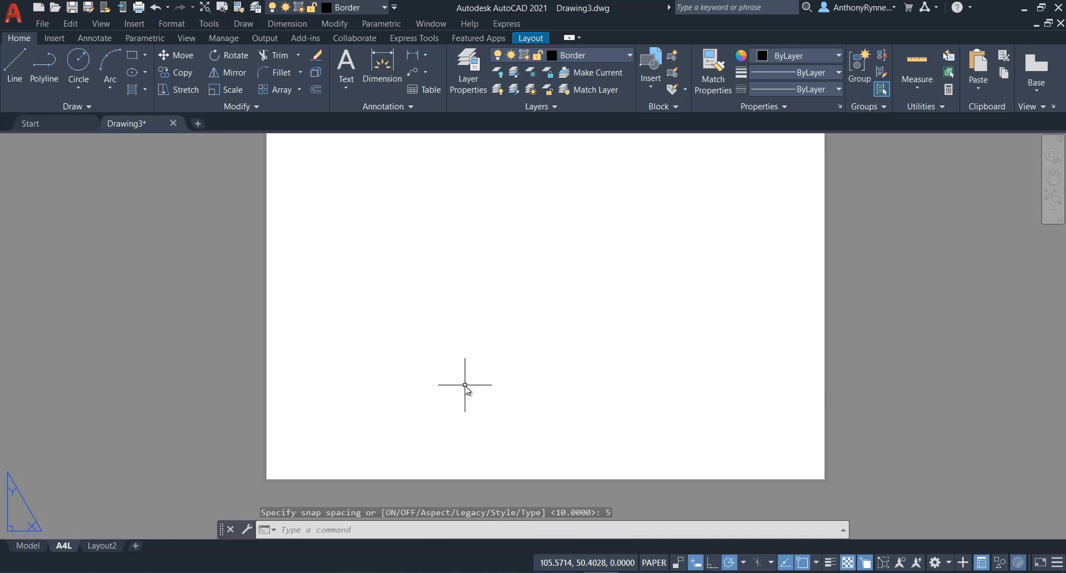
key(Return)
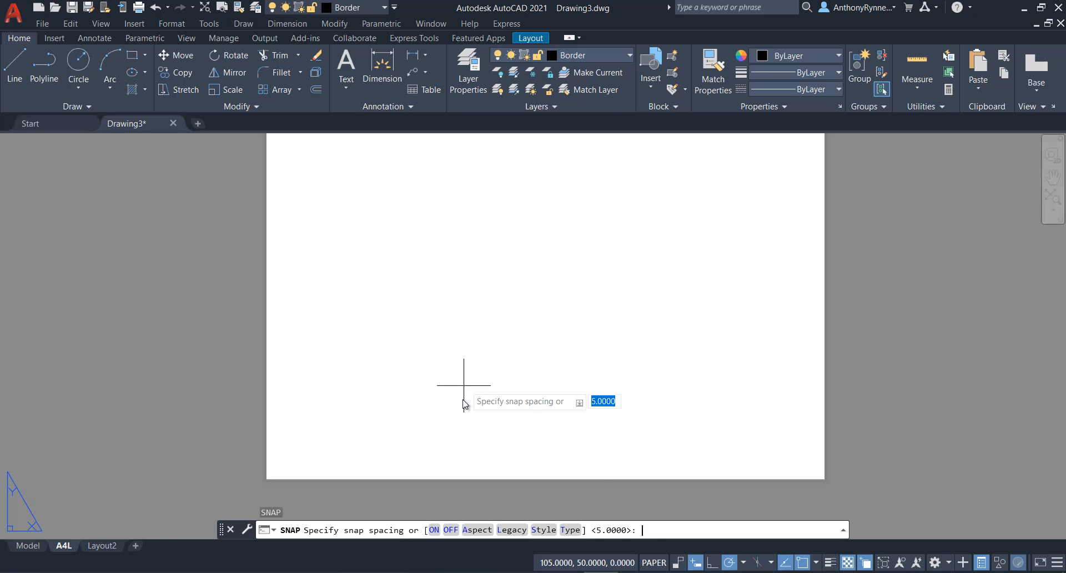
click(434, 529)
Try starting a line with snap on in the A4L layout, abandon it, and switch to model space
click(14, 65)
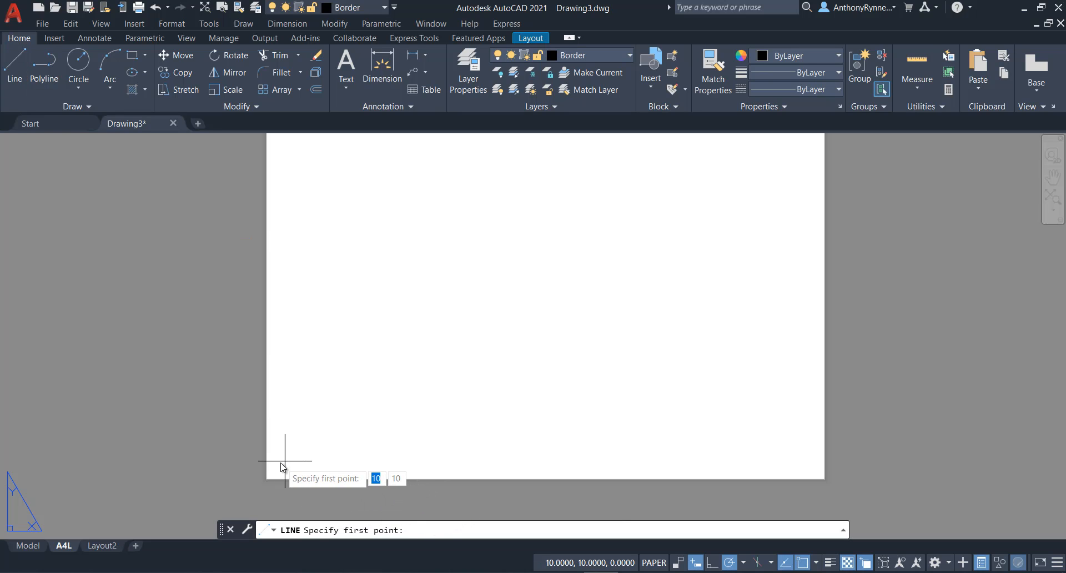
click(653, 563)
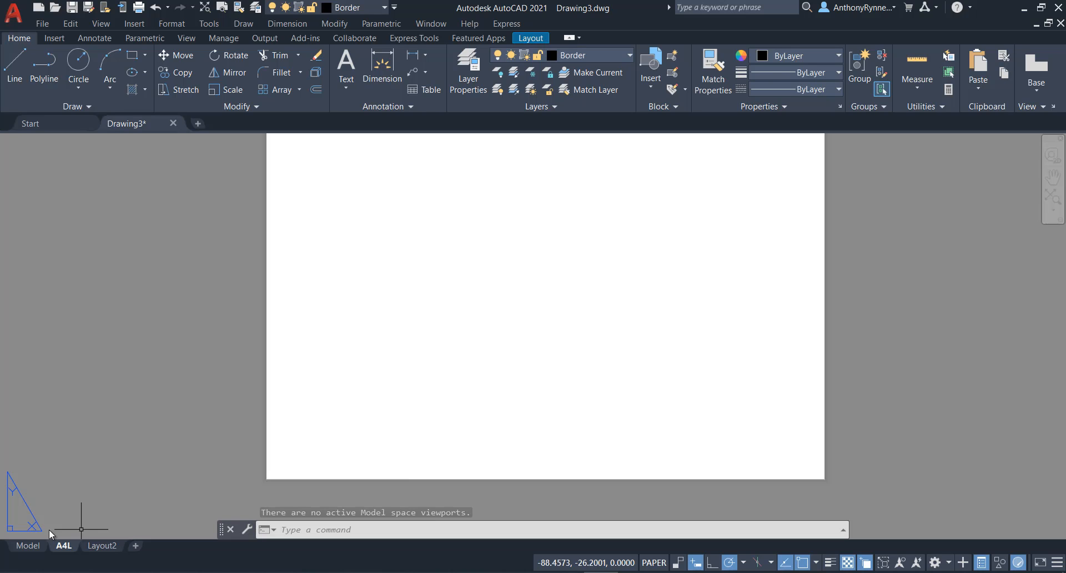
click(28, 548)
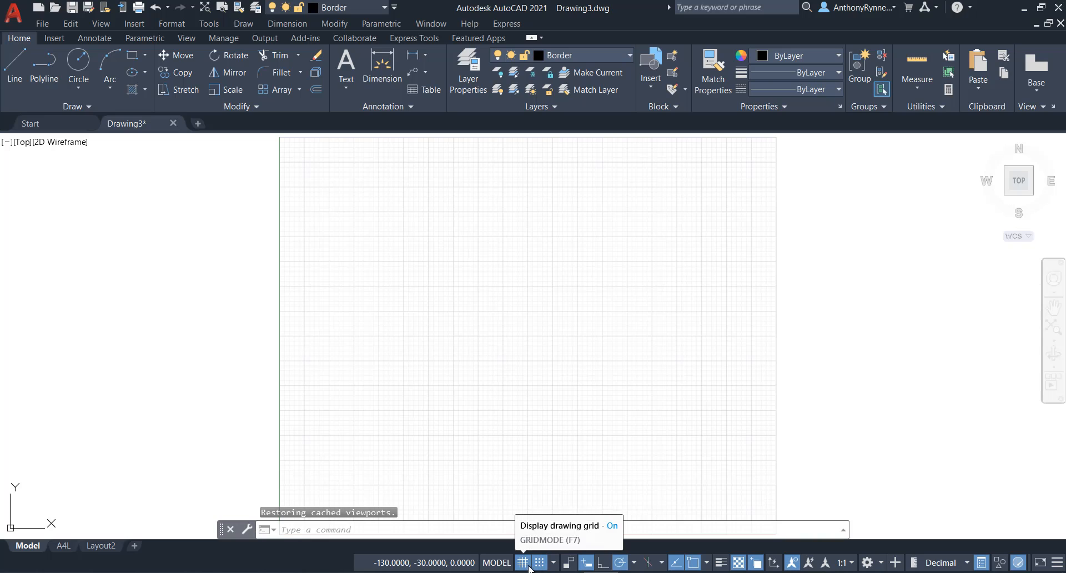
Draw the border rectangle in the A4L layout from 5,5 to 290,205, making it 285 wide and 200 high
click(63, 545)
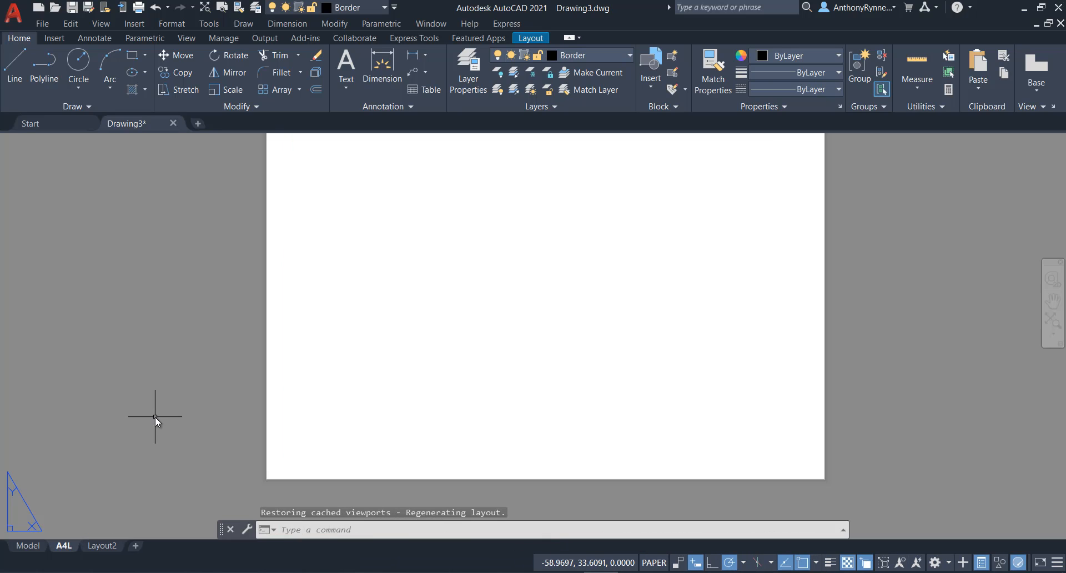
scroll(420, 424, down, 2)
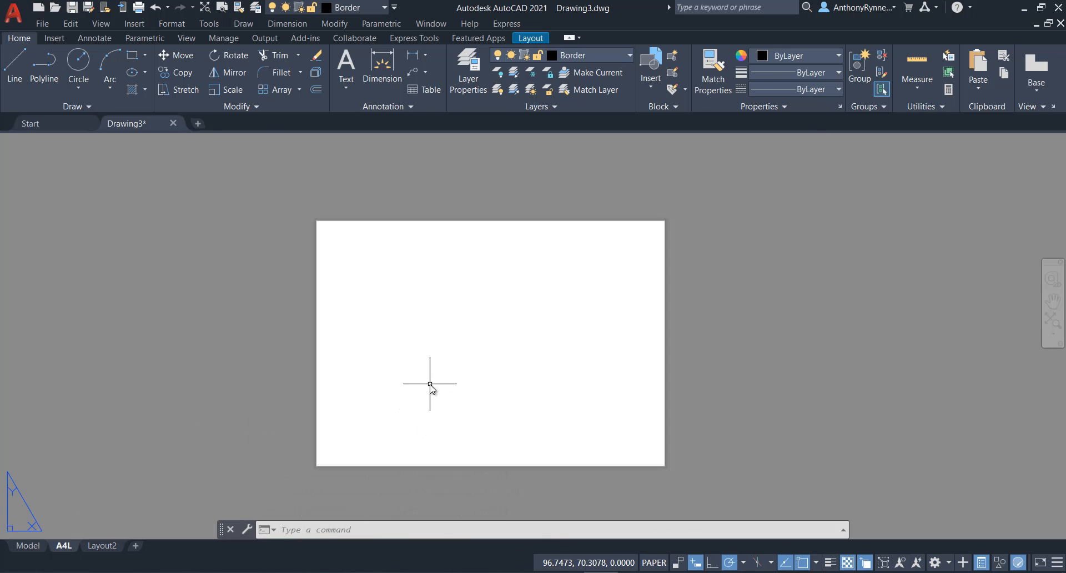
scroll(431, 383, up, 2)
scroll(435, 383, down, 2)
middle_drag(433, 379, 396, 359)
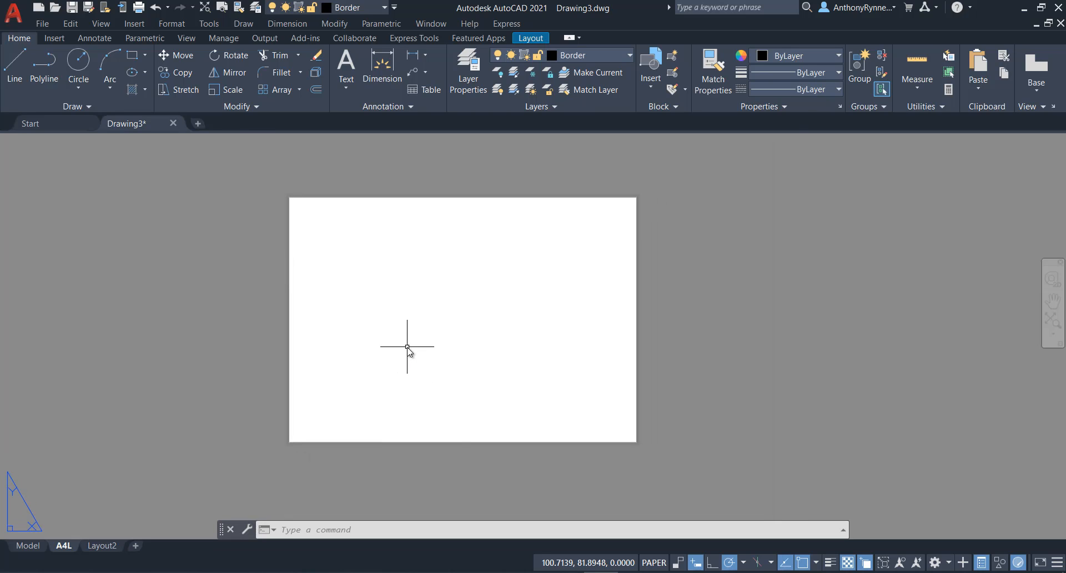
click(134, 57)
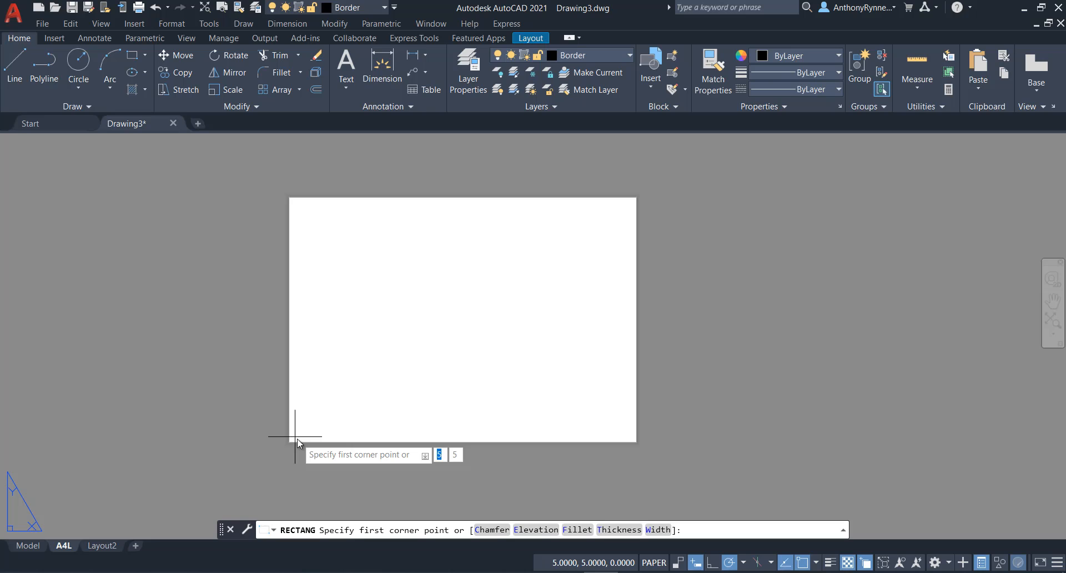
click(294, 436)
scroll(617, 211, up, 2)
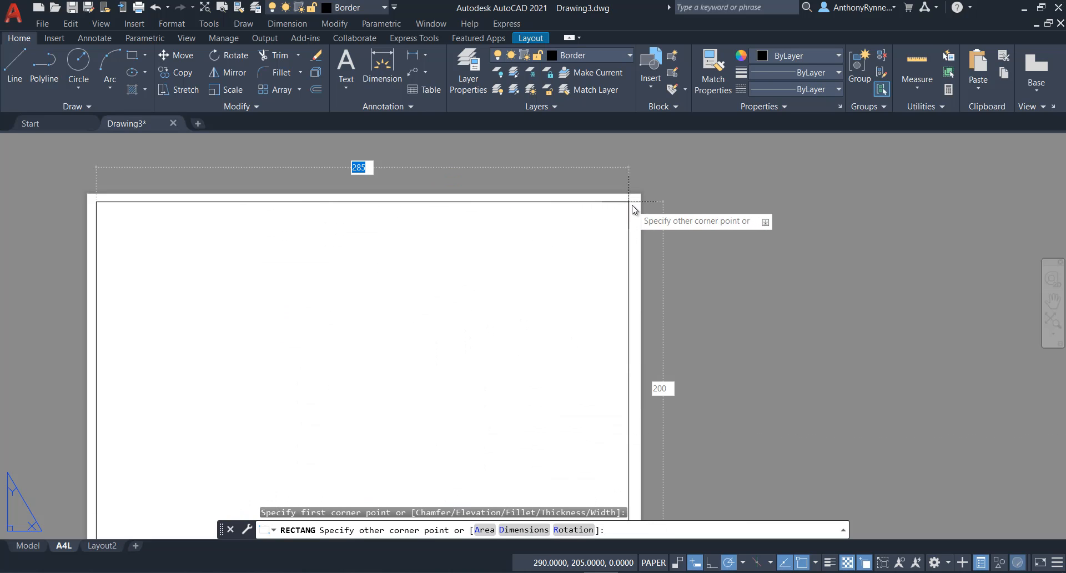
click(635, 210)
Turn on lineweight display in the A4L layout and inspect the border's thickness at different zoom levels
middle_drag(555, 427, 519, 278)
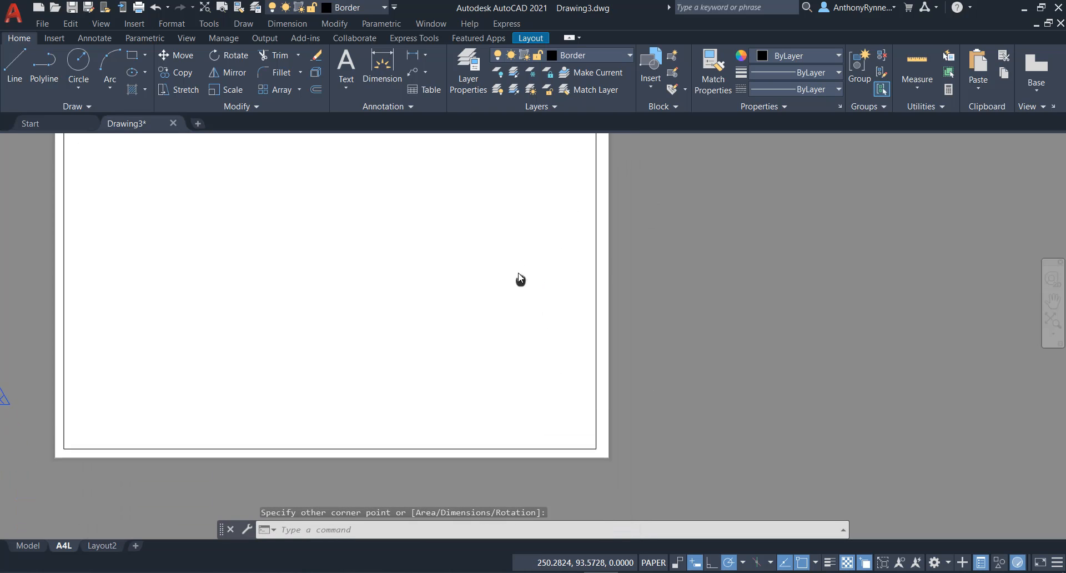
scroll(565, 446, up, 5)
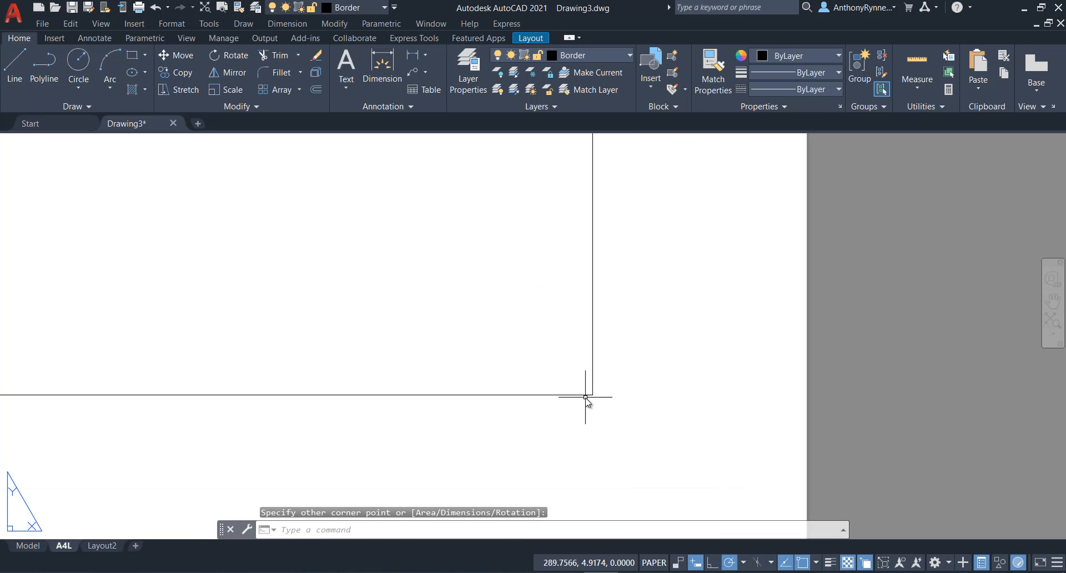
scroll(575, 426, down, 3)
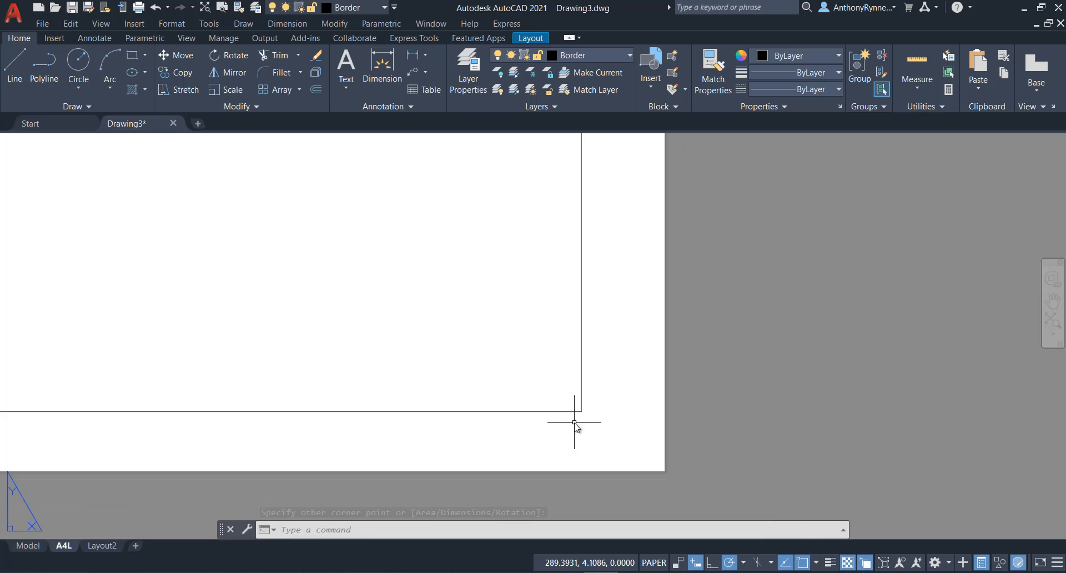
scroll(516, 413, down, 2)
scroll(607, 457, down, 2)
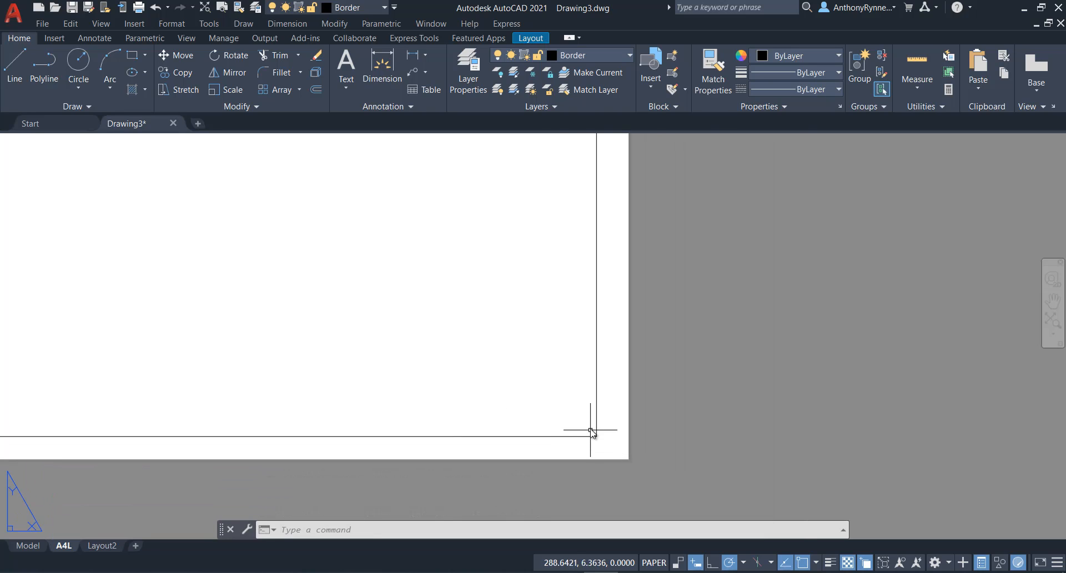
scroll(584, 440, up, 4)
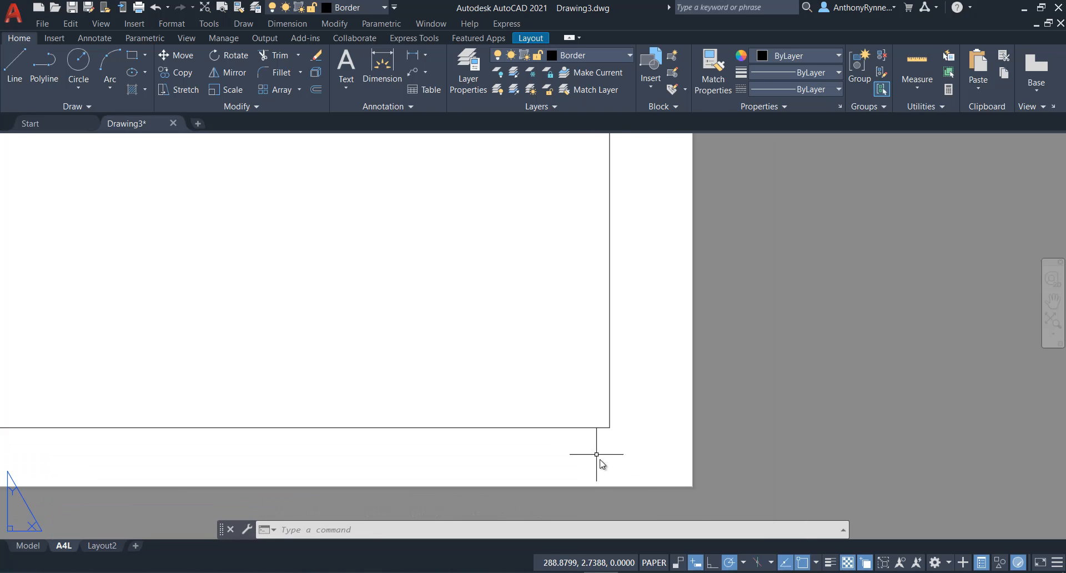
click(830, 564)
scroll(374, 328, down, 2)
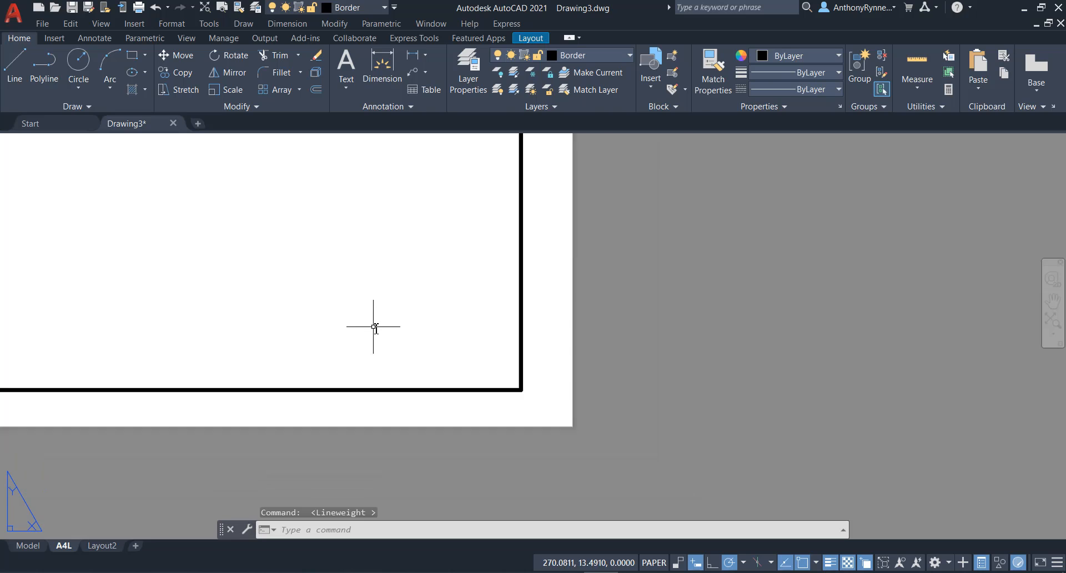
scroll(375, 326, down, 3)
middle_drag(461, 373, 597, 454)
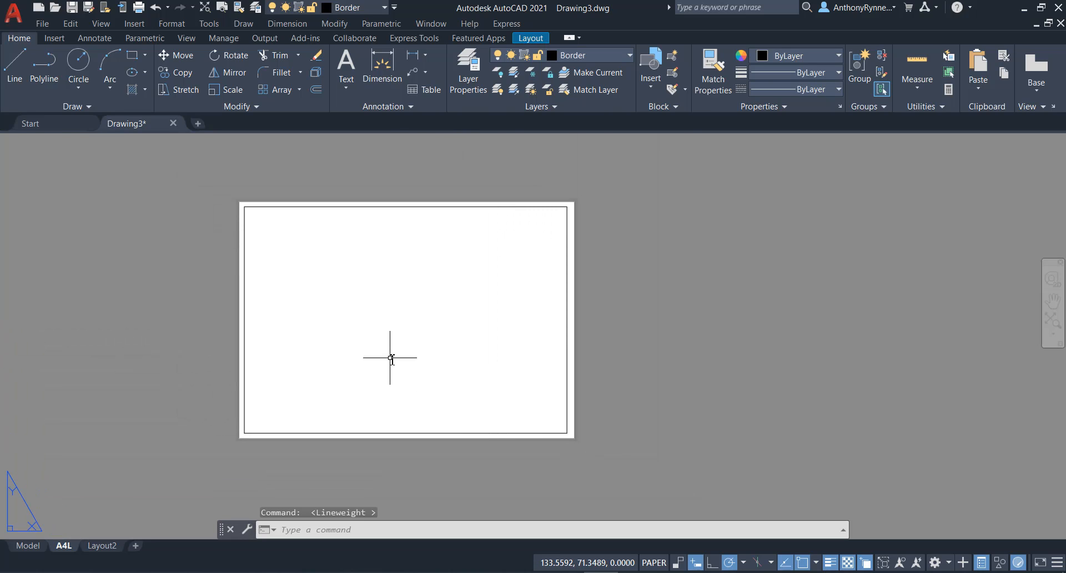
scroll(423, 356, up, 2)
middle_drag(430, 361, 445, 360)
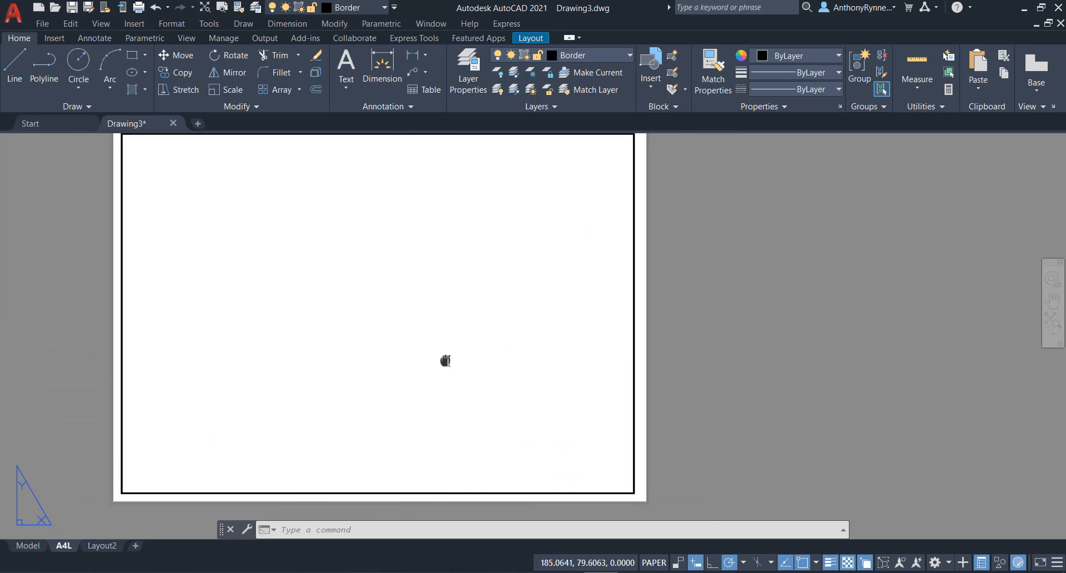
Draw the title block's bottom row at the border's lower-right corner with lines, 70 long and 10 high
scroll(626, 496, up, 5)
middle_drag(653, 487, 644, 458)
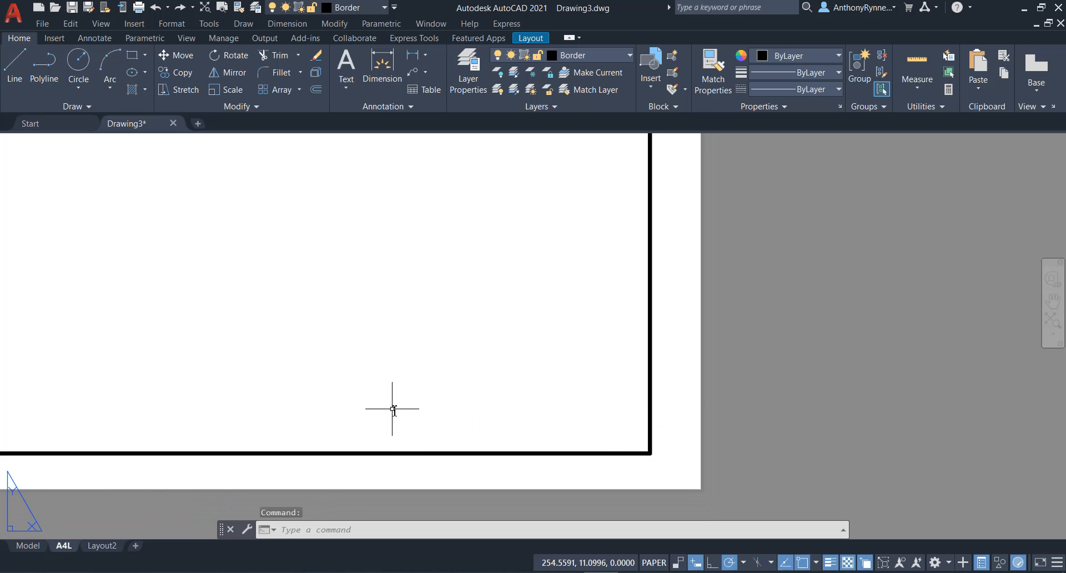
middle_drag(400, 405, 437, 413)
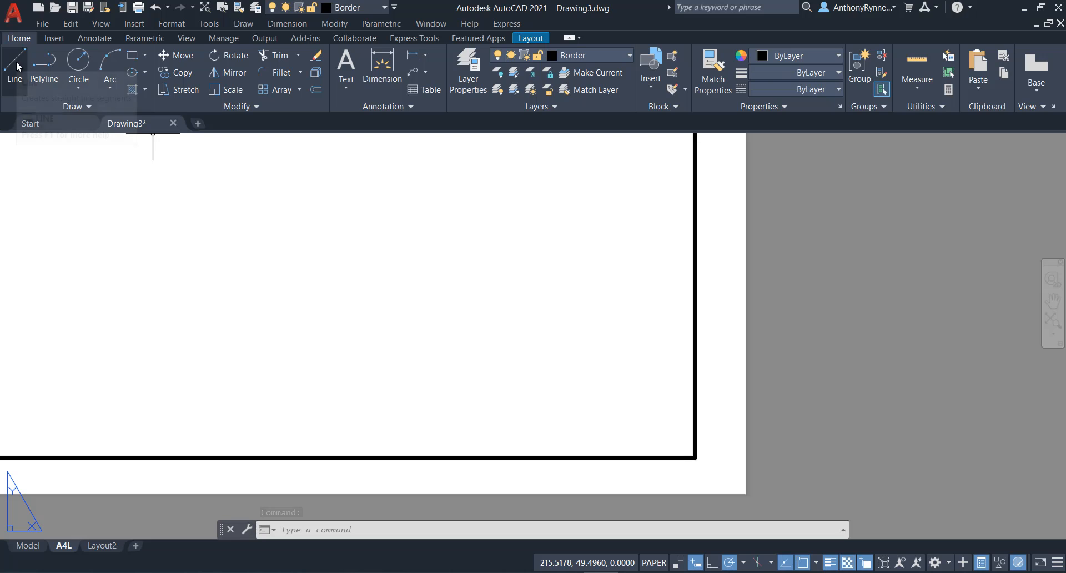
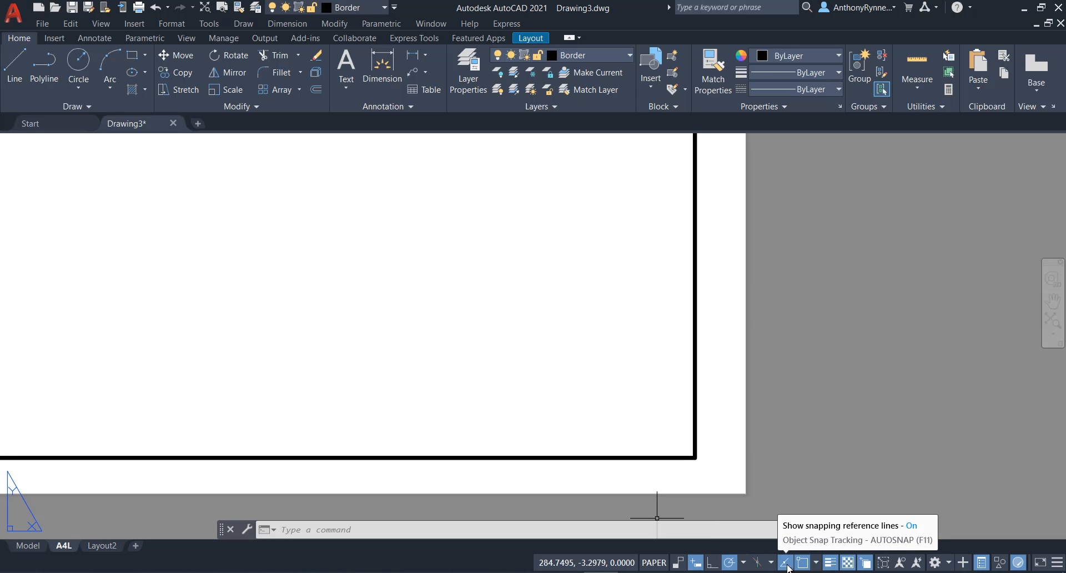
text(l)
key(Return)
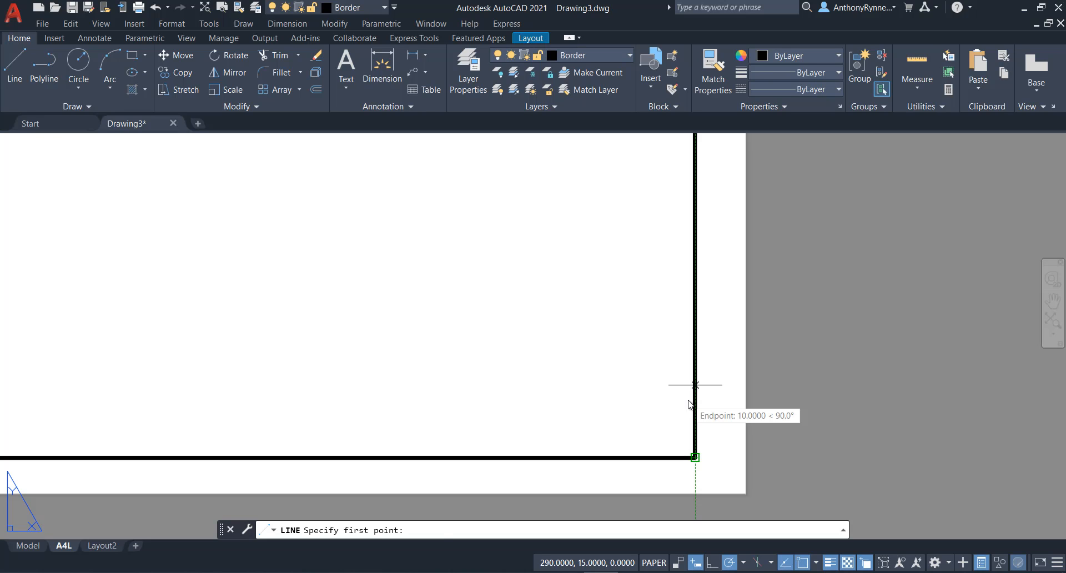
click(694, 384)
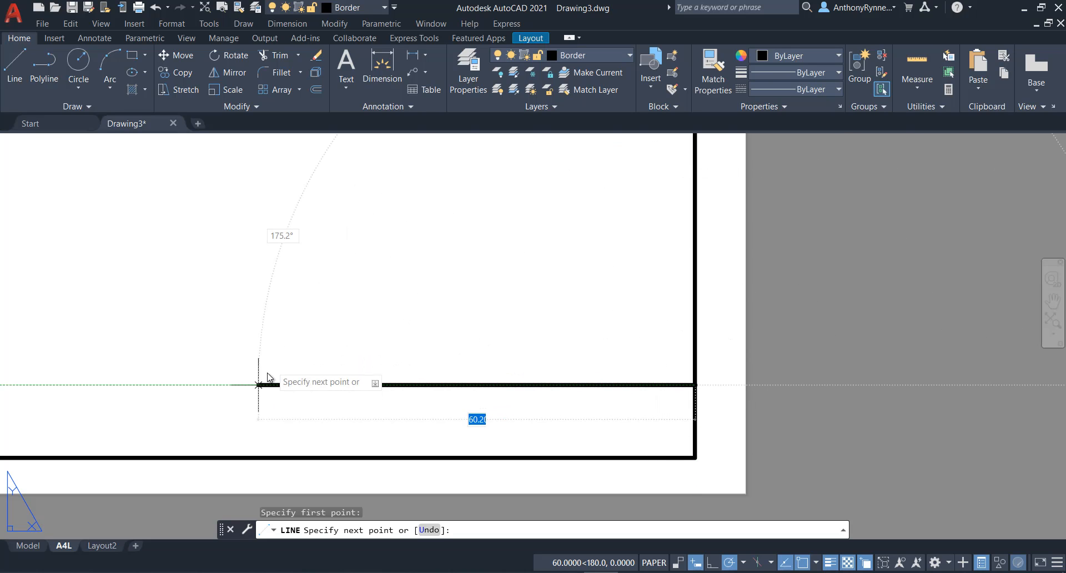
scroll(257, 385, up, 2)
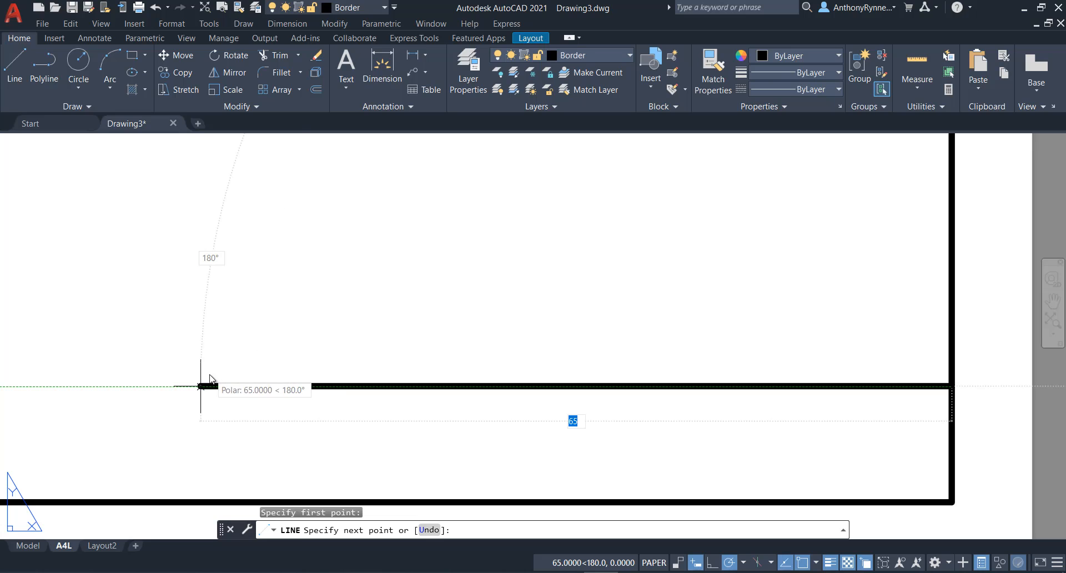
scroll(148, 378, down, 4)
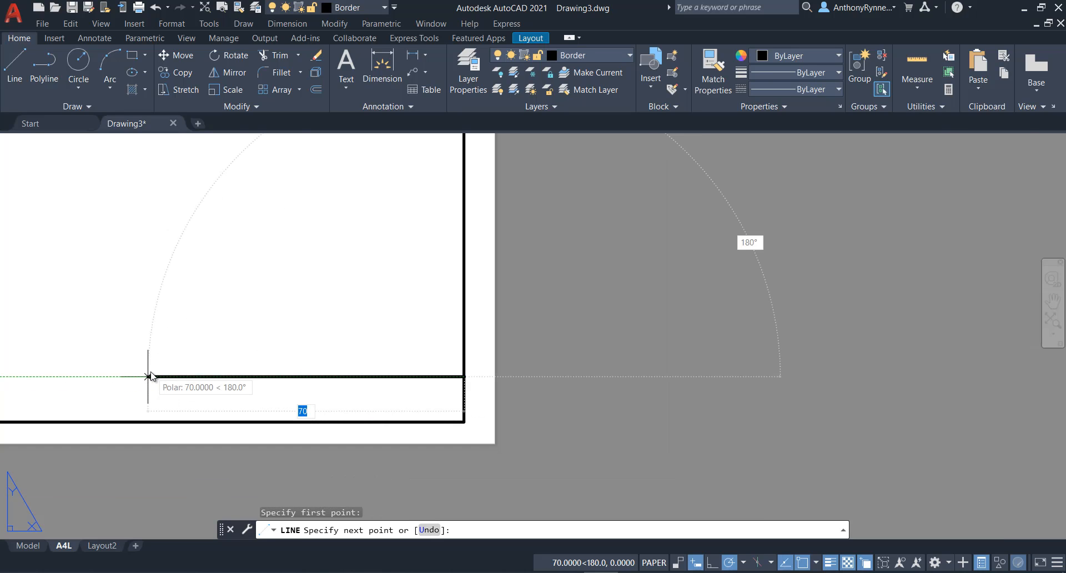
click(148, 376)
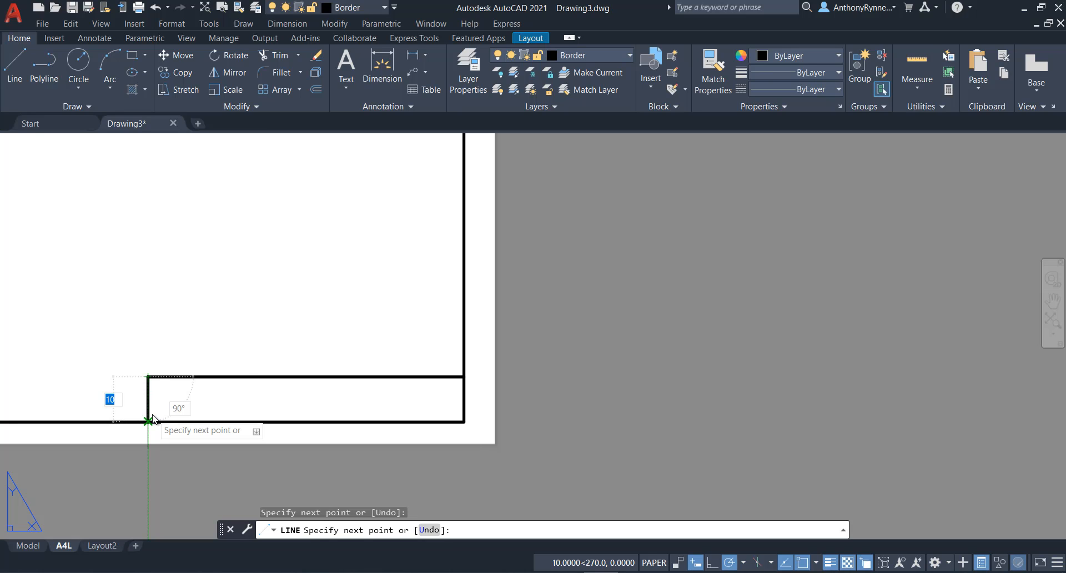
click(152, 419)
key(Return)
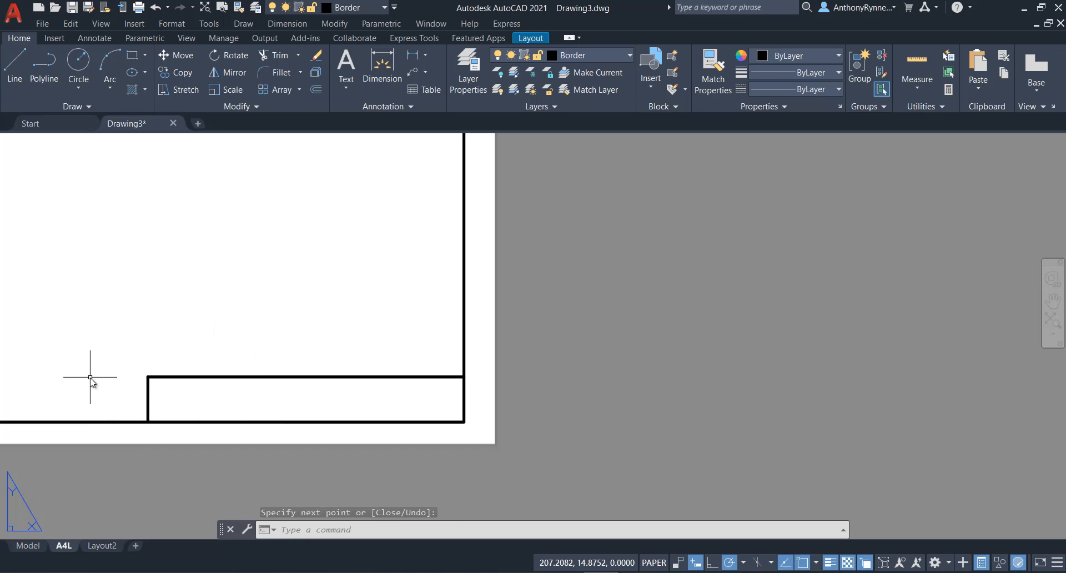
Add a 7 high row above the title block's bottom row, turning snap off during the Line command, and close it at the right border
key(Return)
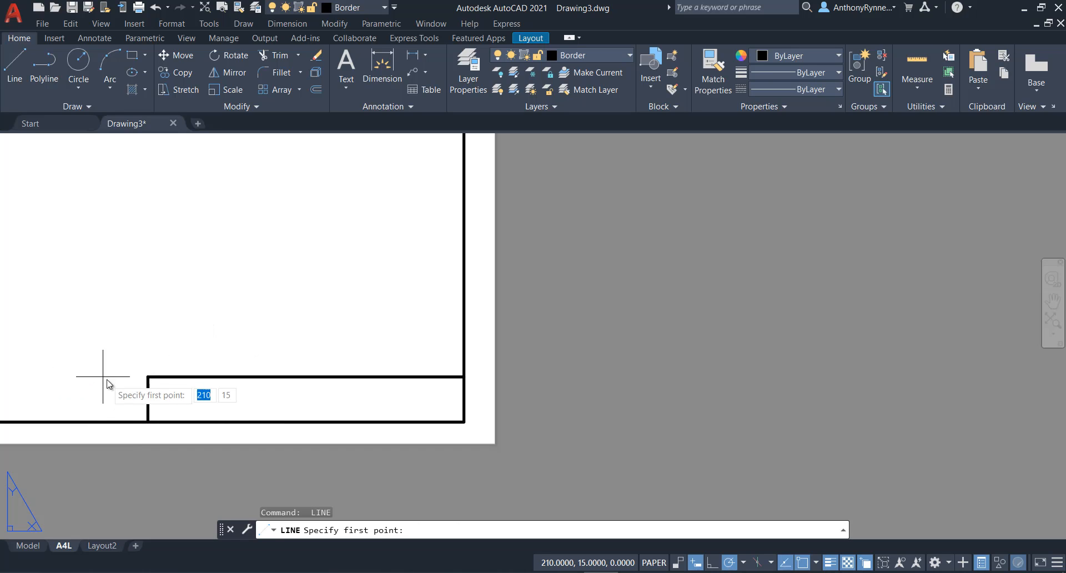
click(147, 376)
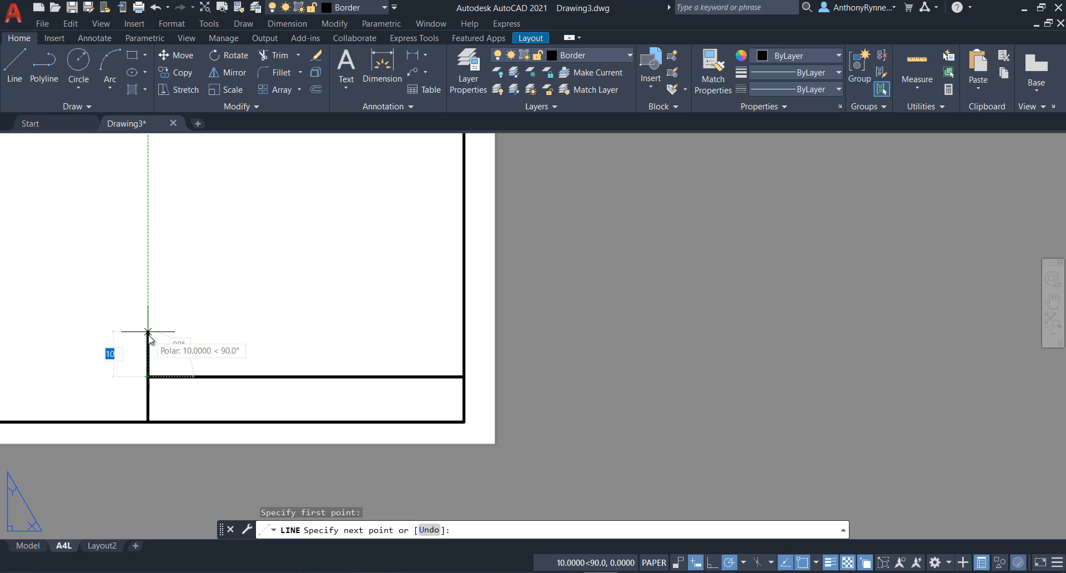
text(7)
key(Return)
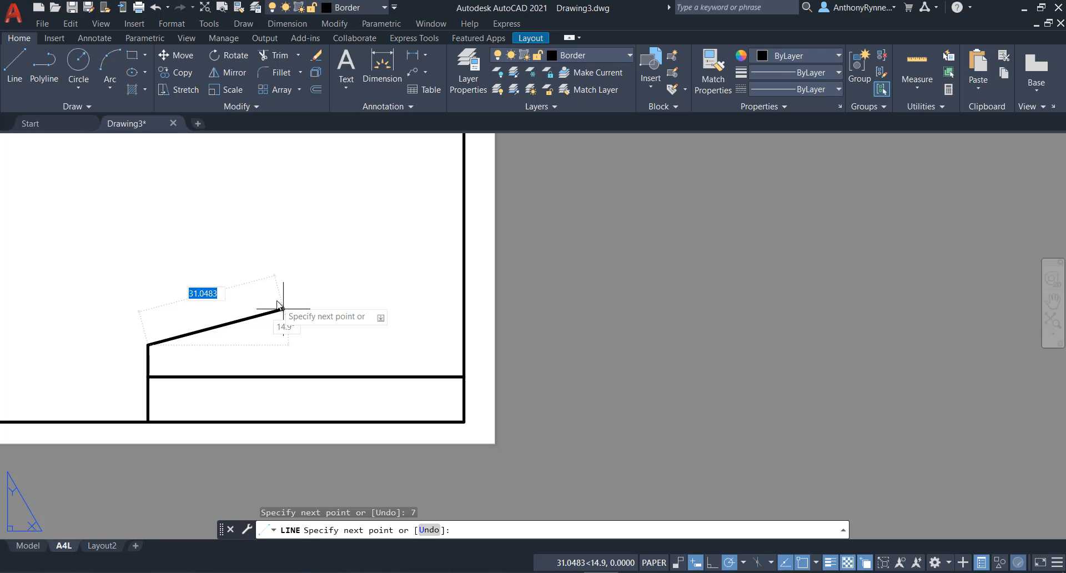
text(')
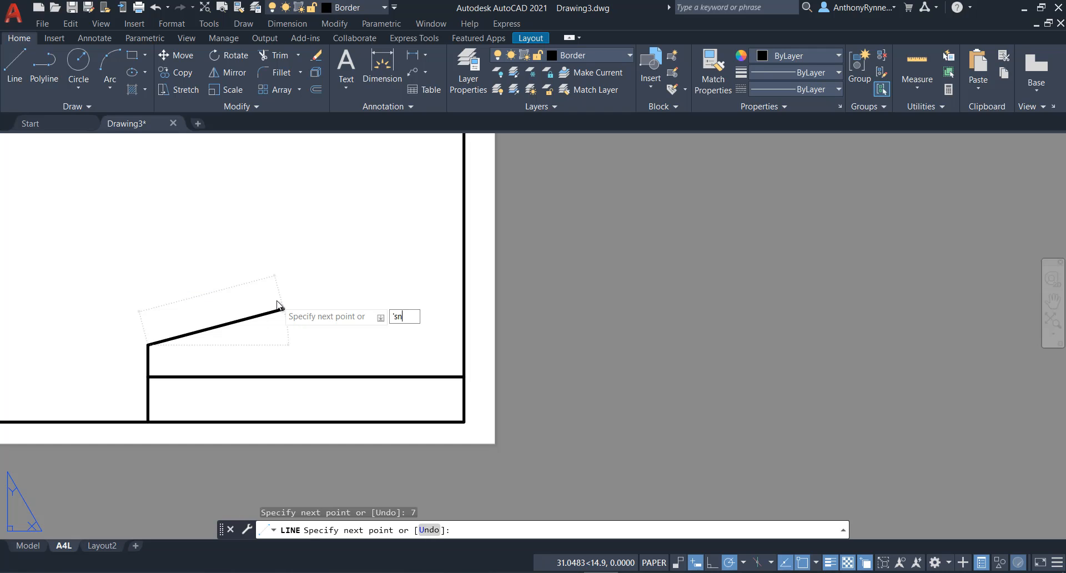
text(sn)
key(Return)
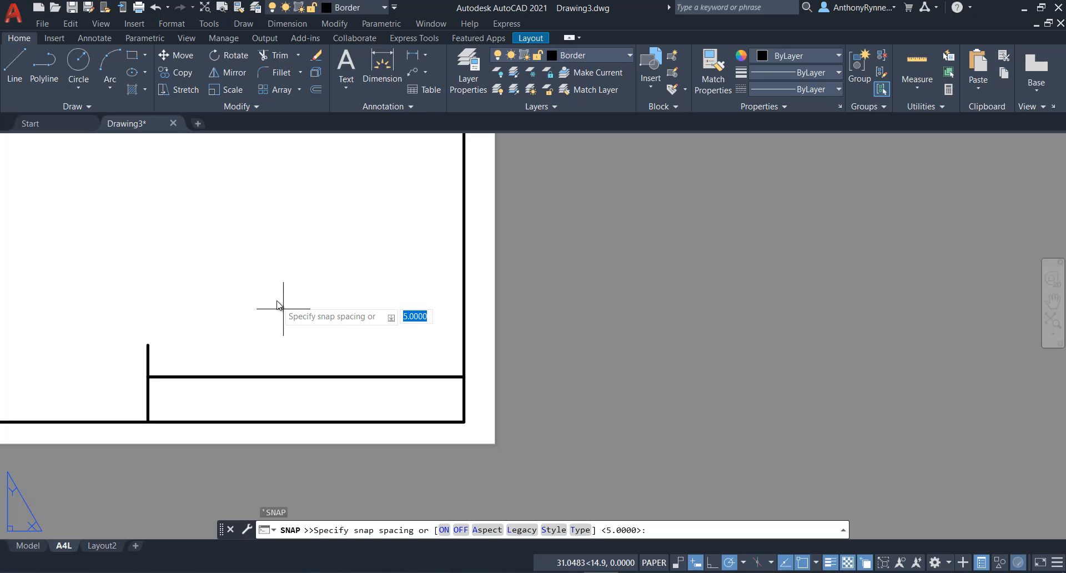
click(462, 529)
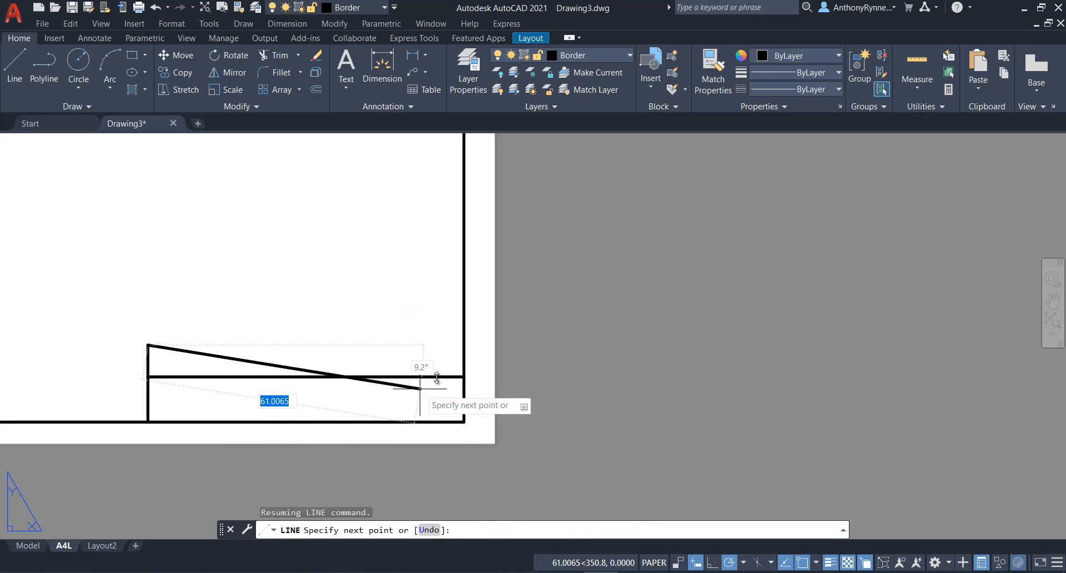
click(464, 345)
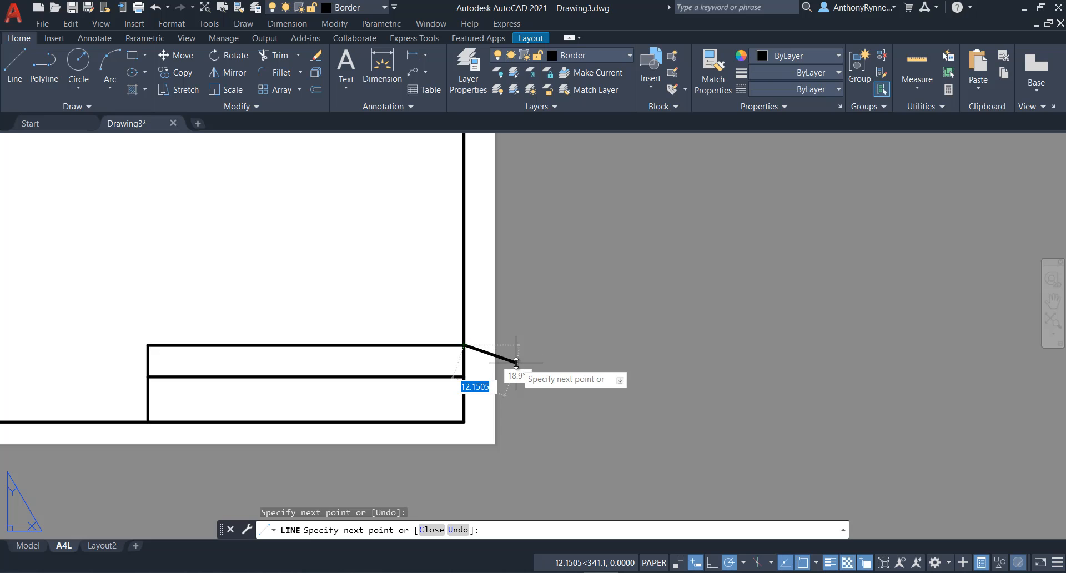
key(Return)
Add a 30 high row on top of the title block with lines from its upper-left corner across to the right border
scroll(510, 360, down, 2)
middle_drag(509, 360, 597, 384)
scroll(550, 377, up, 2)
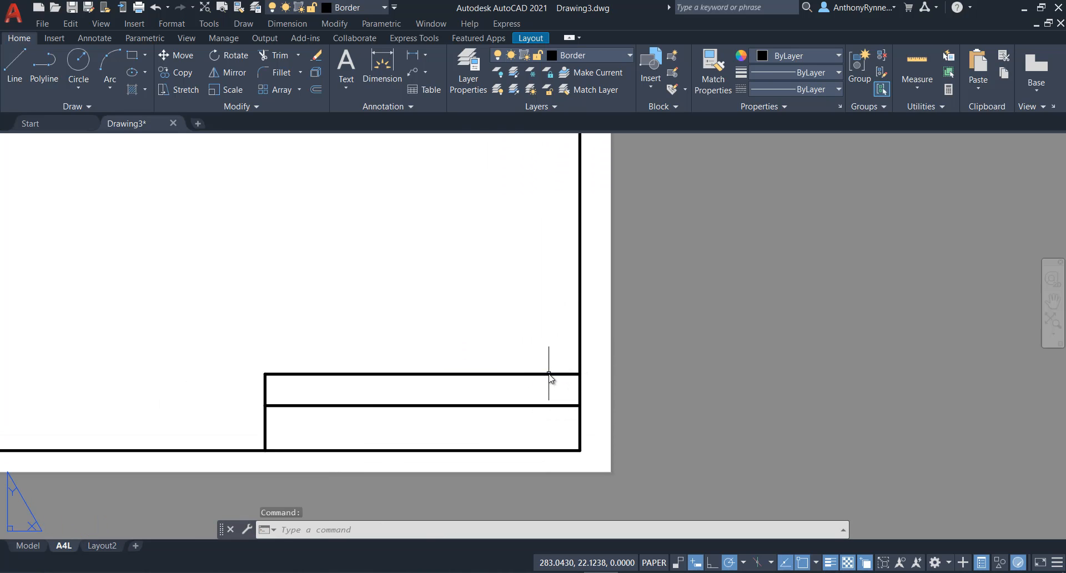
key(Return)
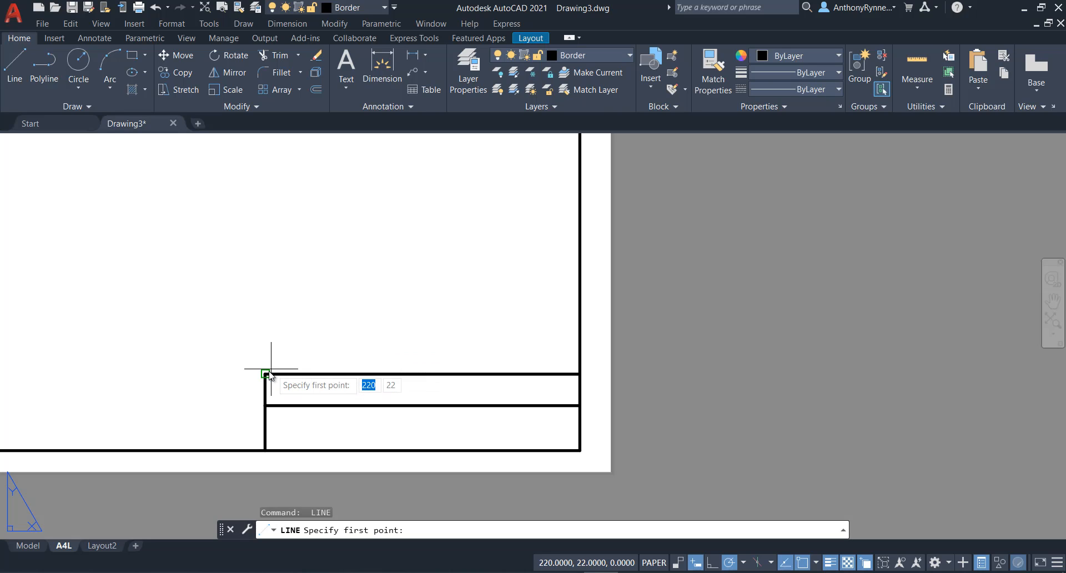
click(265, 374)
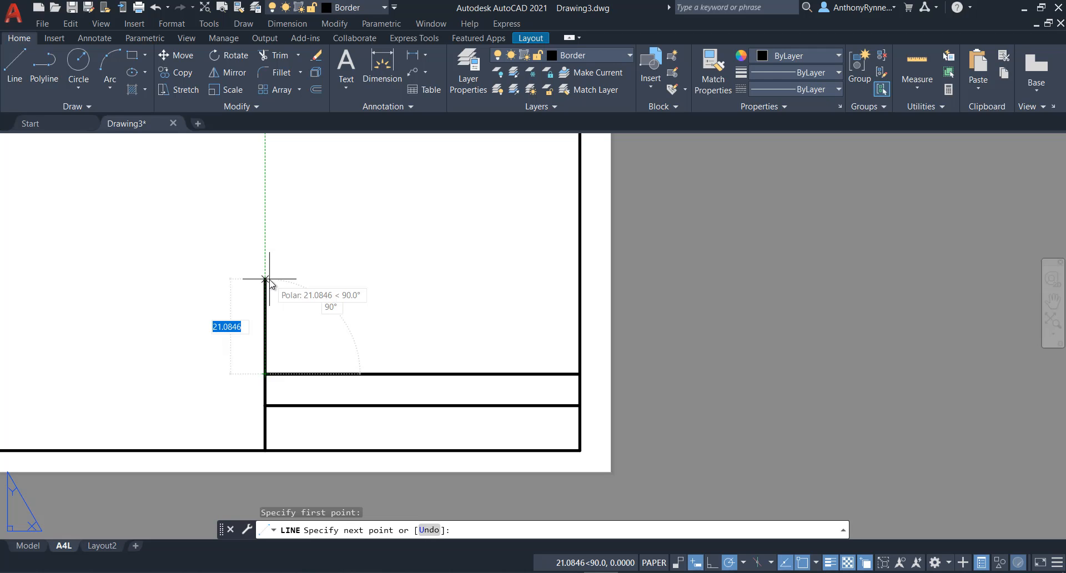
text(3)
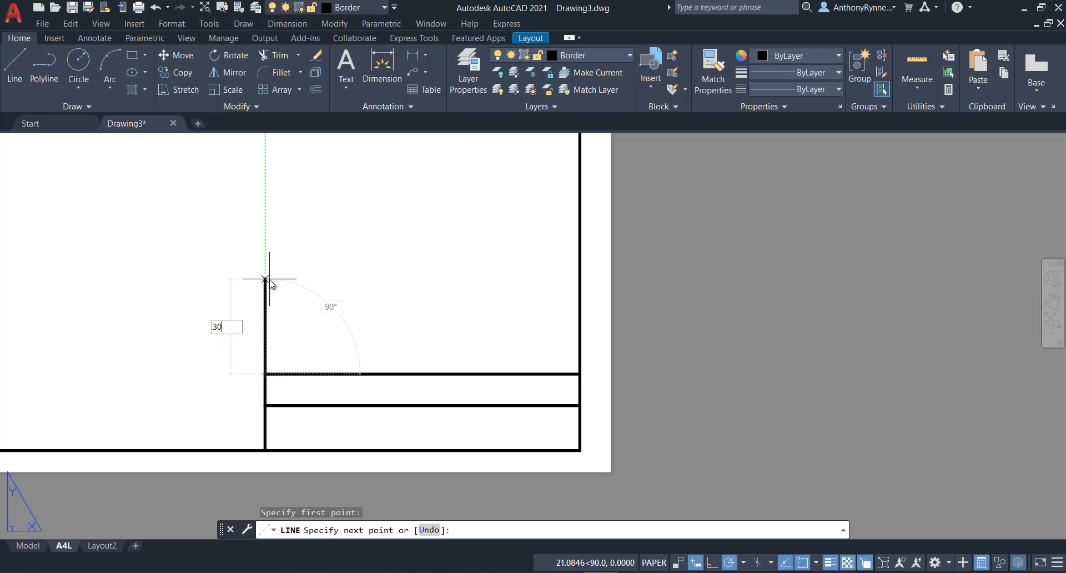
text(0)
key(Return)
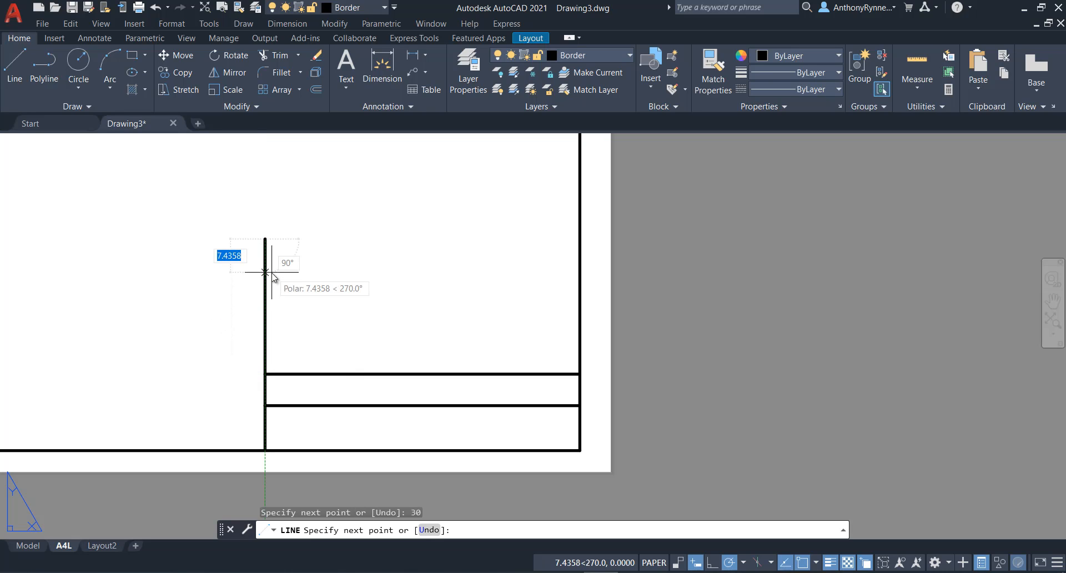
click(581, 239)
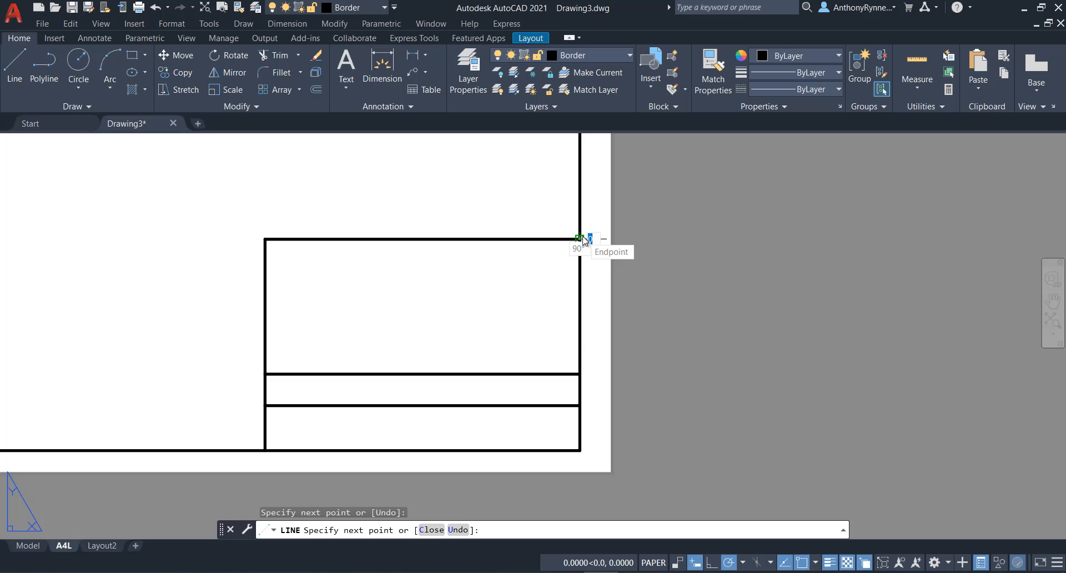
Add an 18 high row on top of the title block with lines from its upper-left corner across to the right border
key(Escape)
middle_drag(419, 297, 514, 366)
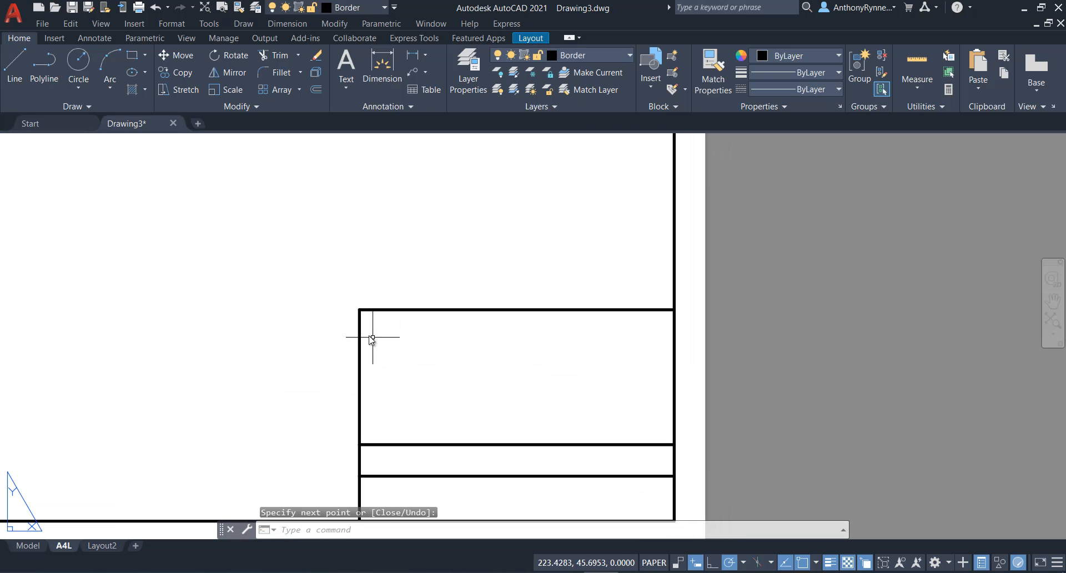
key(Return)
click(360, 309)
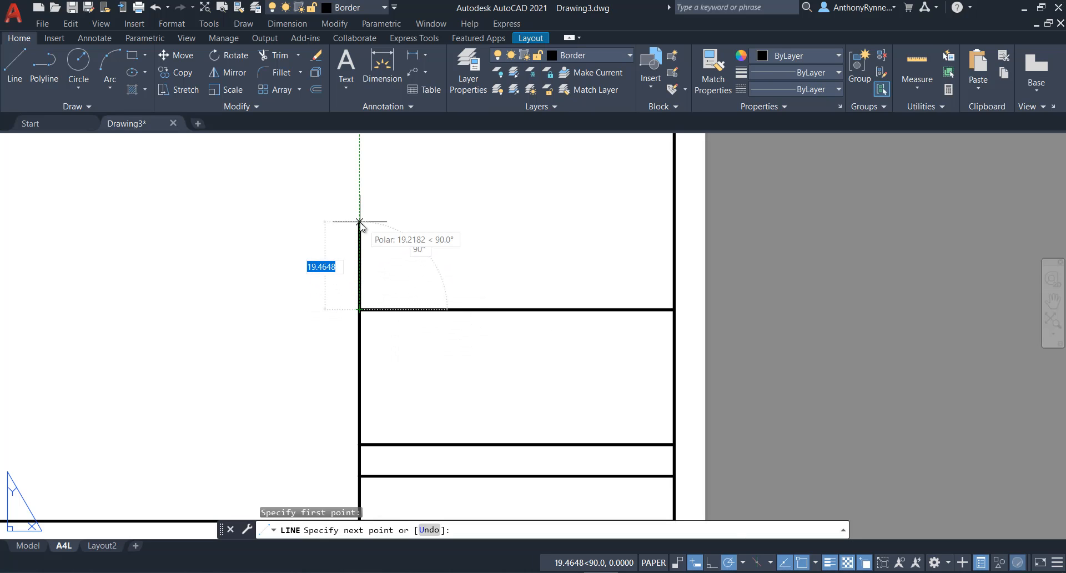
text(18)
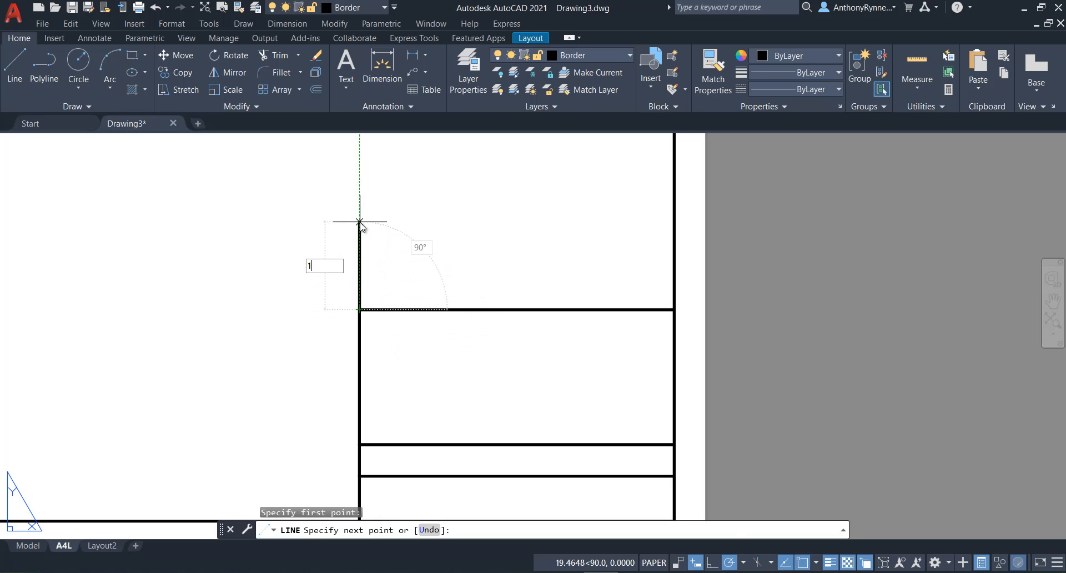
key(Return)
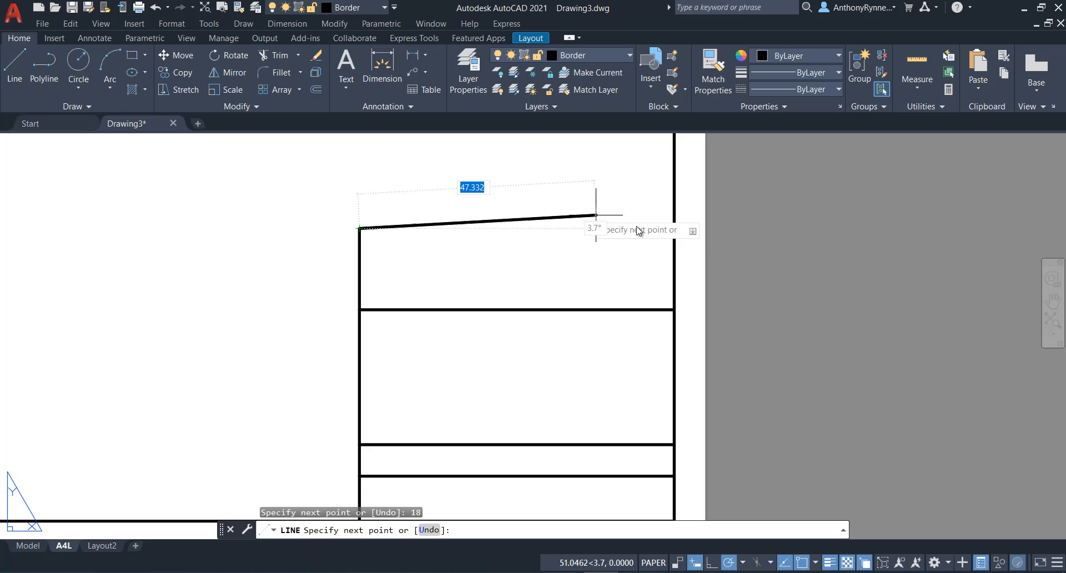
click(676, 228)
scroll(535, 348, down, 4)
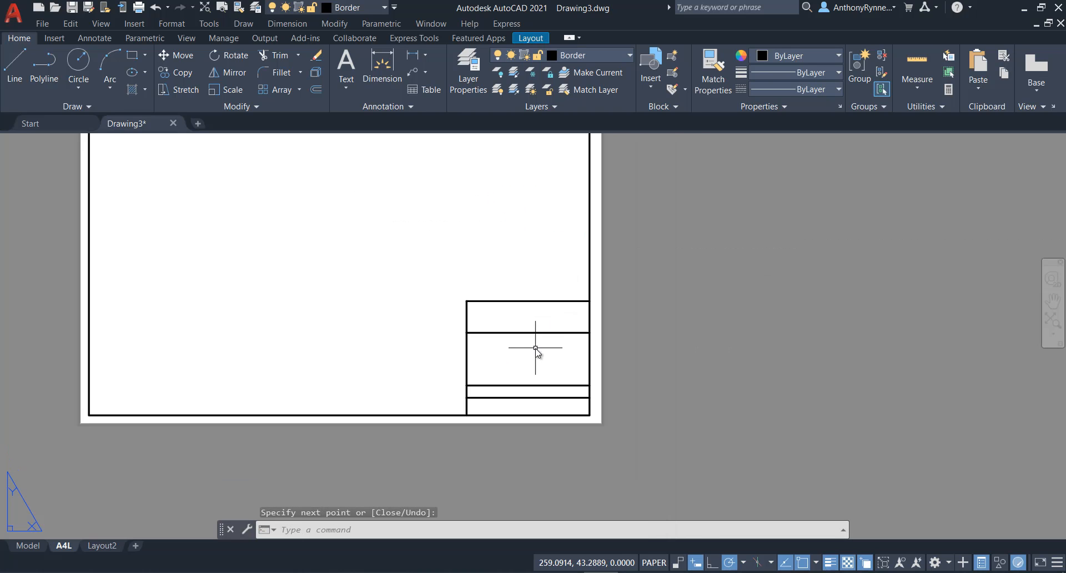
scroll(536, 349, up, 2)
middle_drag(506, 344, 559, 336)
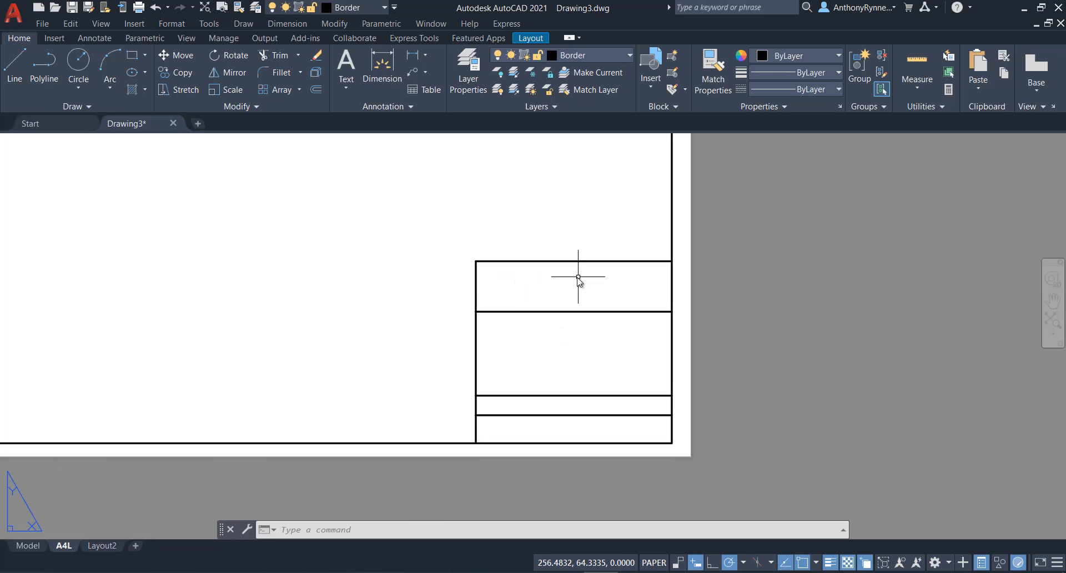
Draw a vertical divider through the title block's top row, starting 30 from its upper-left corner along the top edge
scroll(528, 249, up, 2)
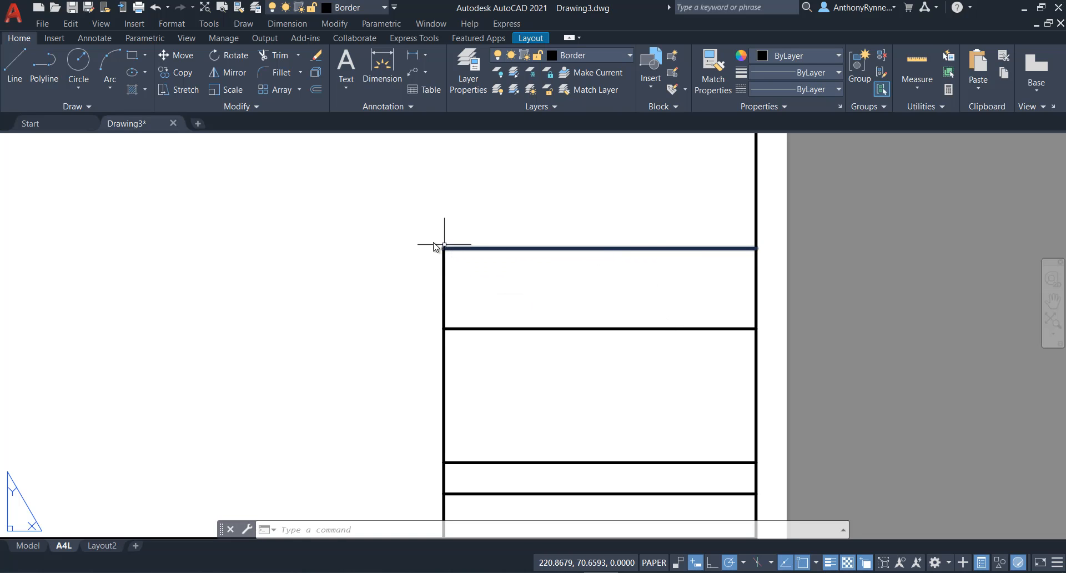
click(14, 66)
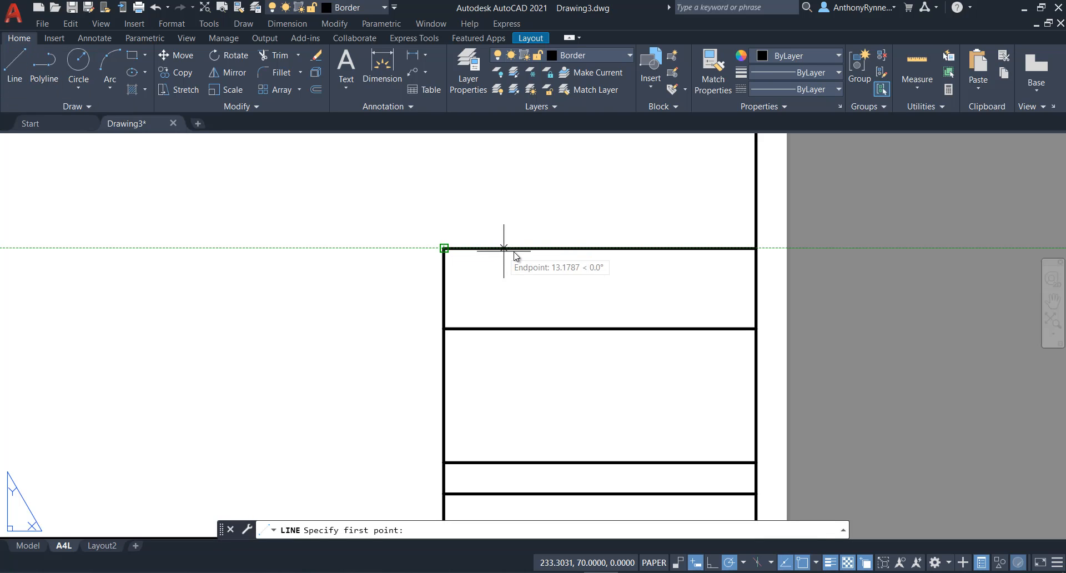
text(3)
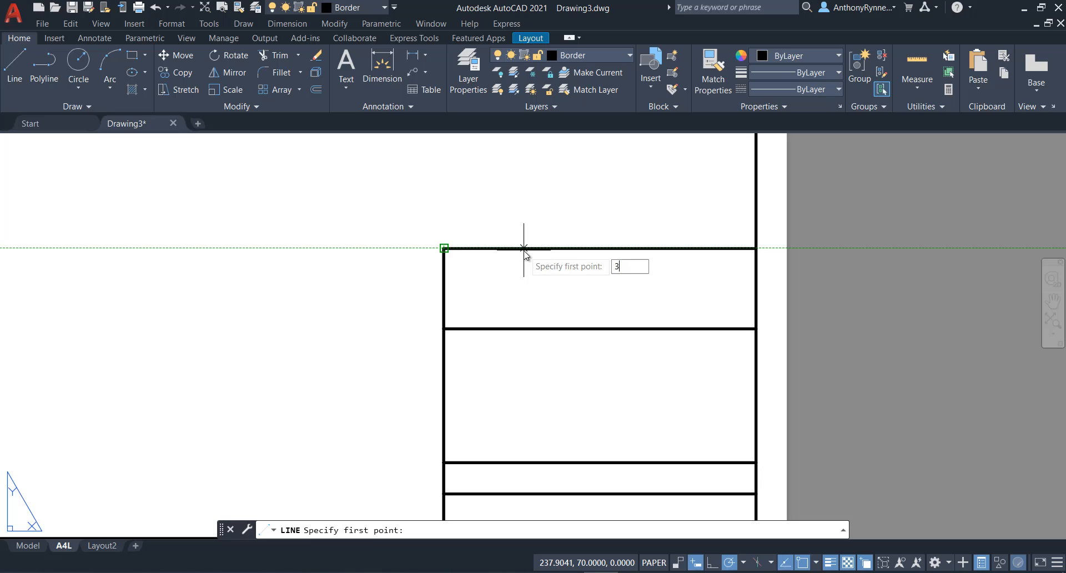
text(0)
key(Return)
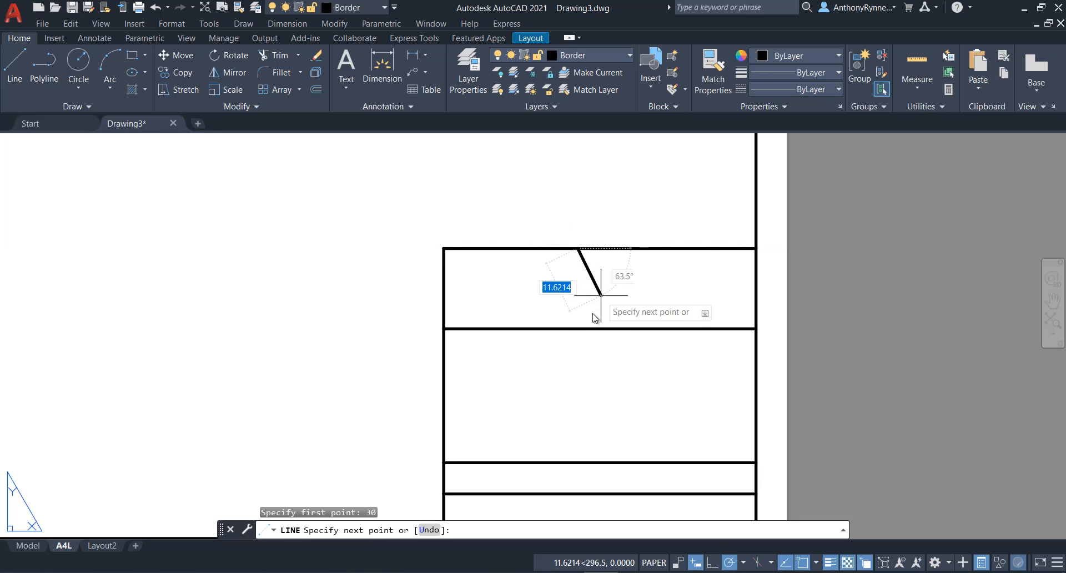
click(582, 330)
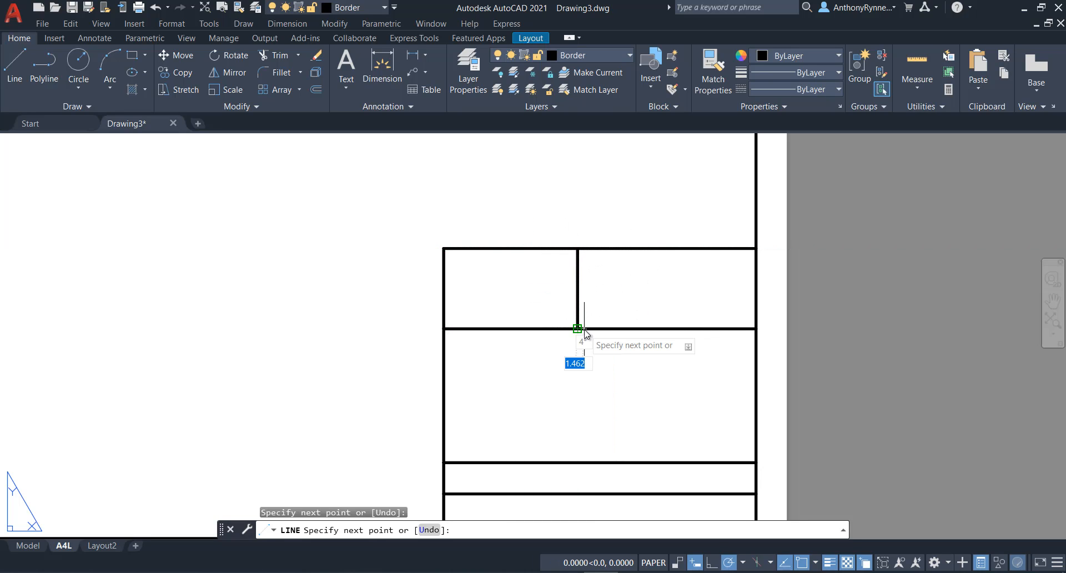
key(Escape)
scroll(583, 333, down, 2)
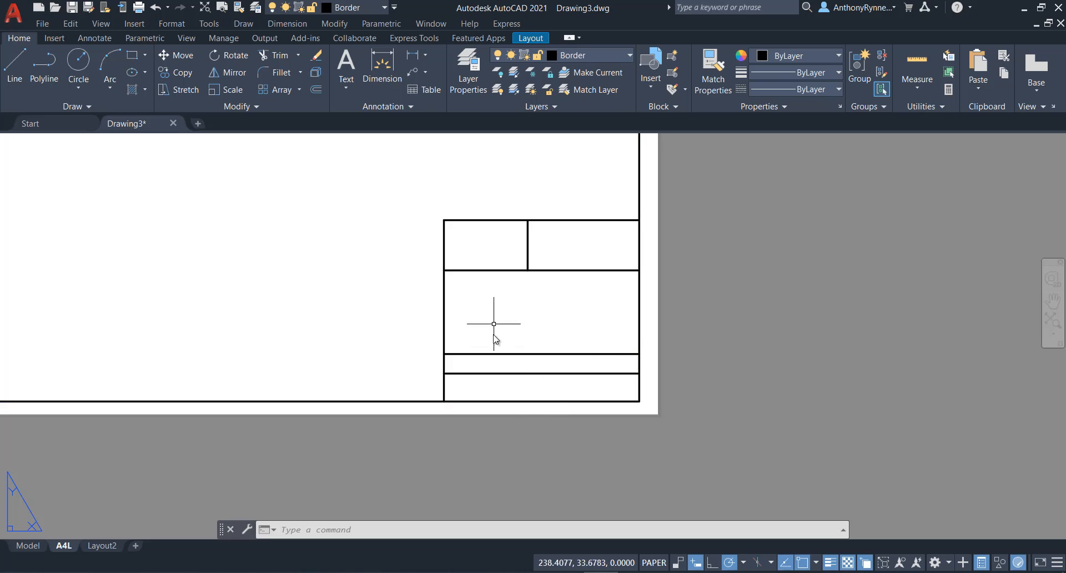
Check the length of the horizontal line between the title block's two lowest rows
scroll(548, 375, up, 2)
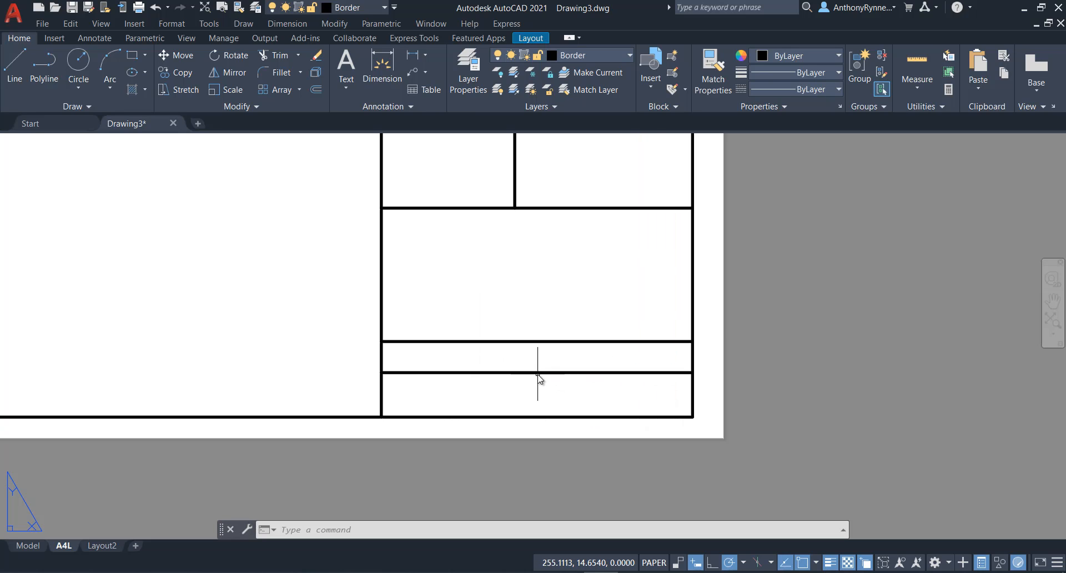
click(537, 373)
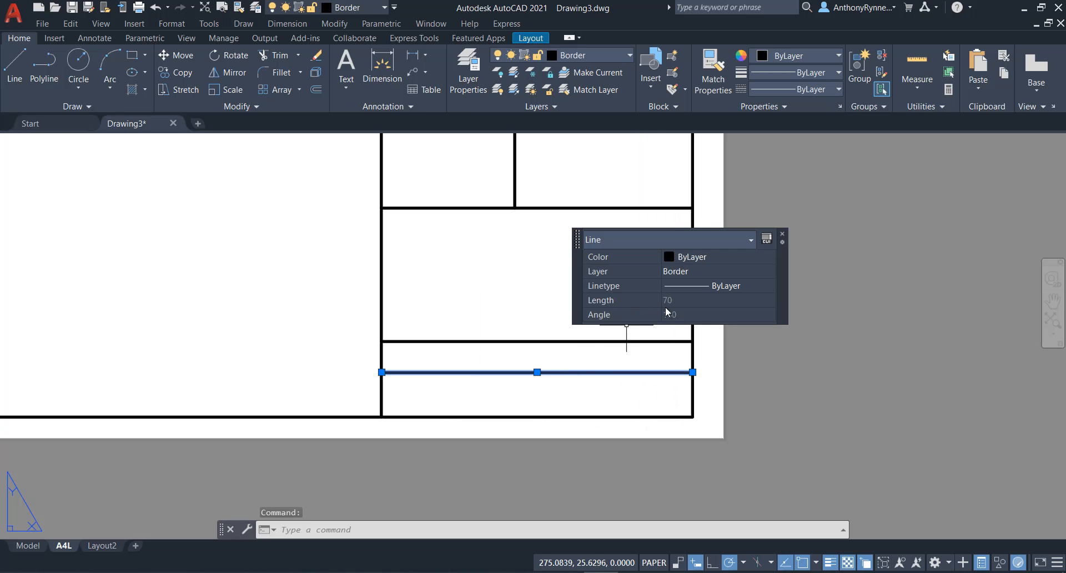
key(Escape)
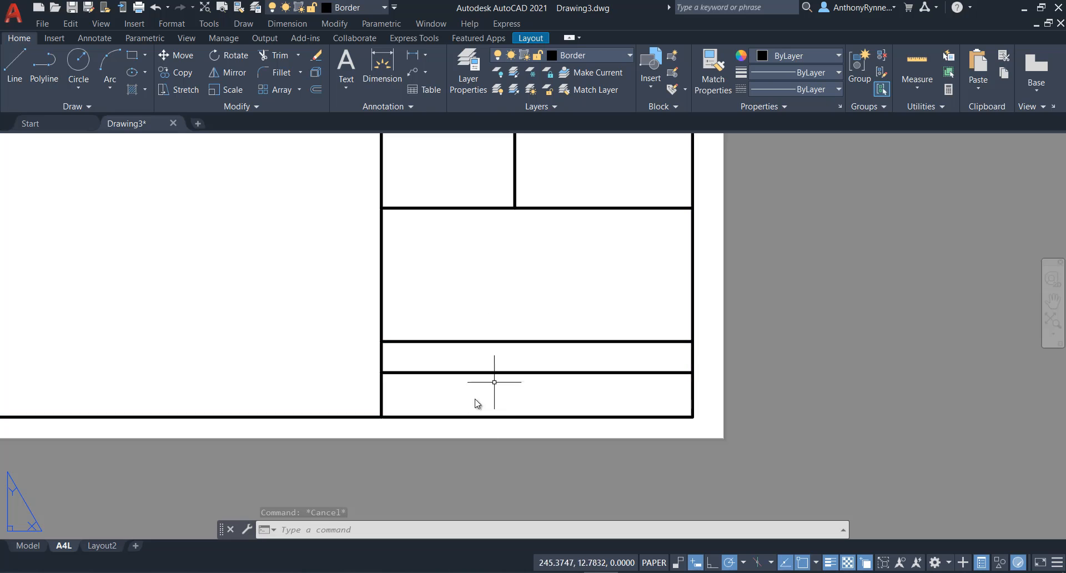
Set the point style to the circle with a cross through it
mouse_move(423, 388)
middle_down()
mouse_move(436, 381)
mouse_move(448, 409)
middle_up()
click(170, 24)
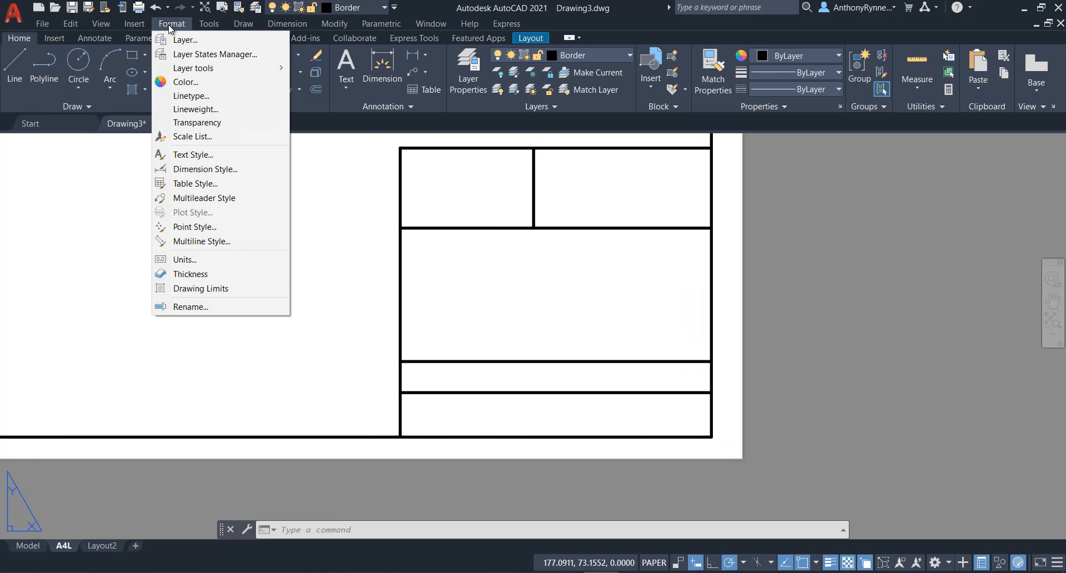
click(186, 227)
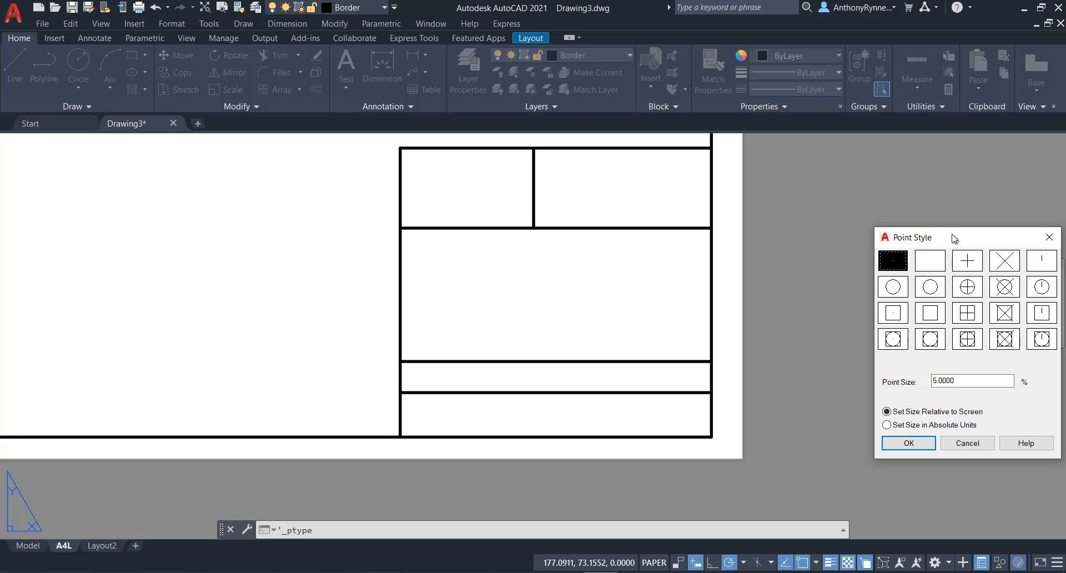
mouse_move(954, 239)
mouse_down()
mouse_move(391, 212)
mouse_move(244, 192)
mouse_up()
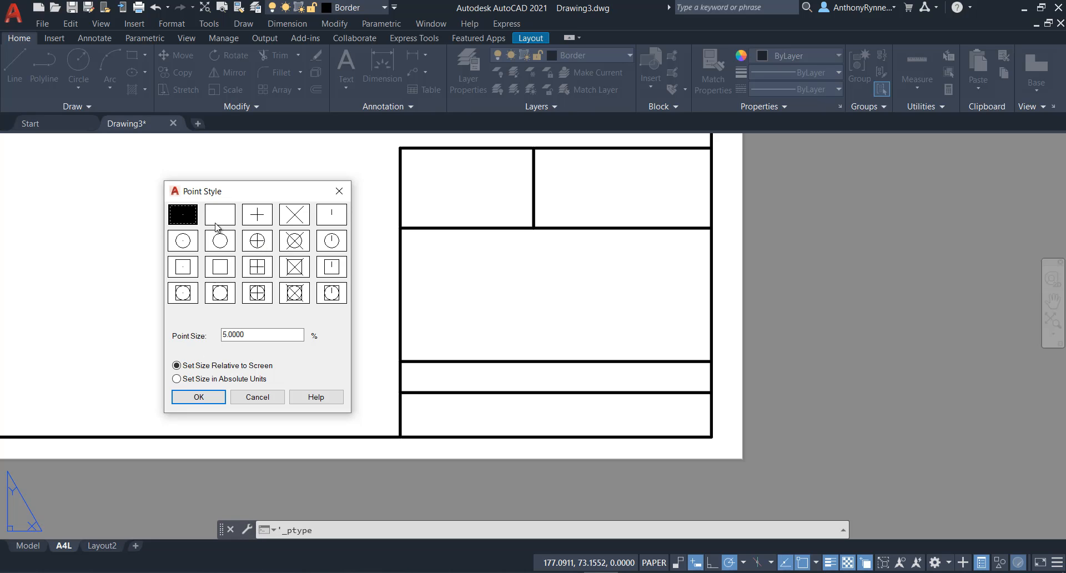
click(264, 245)
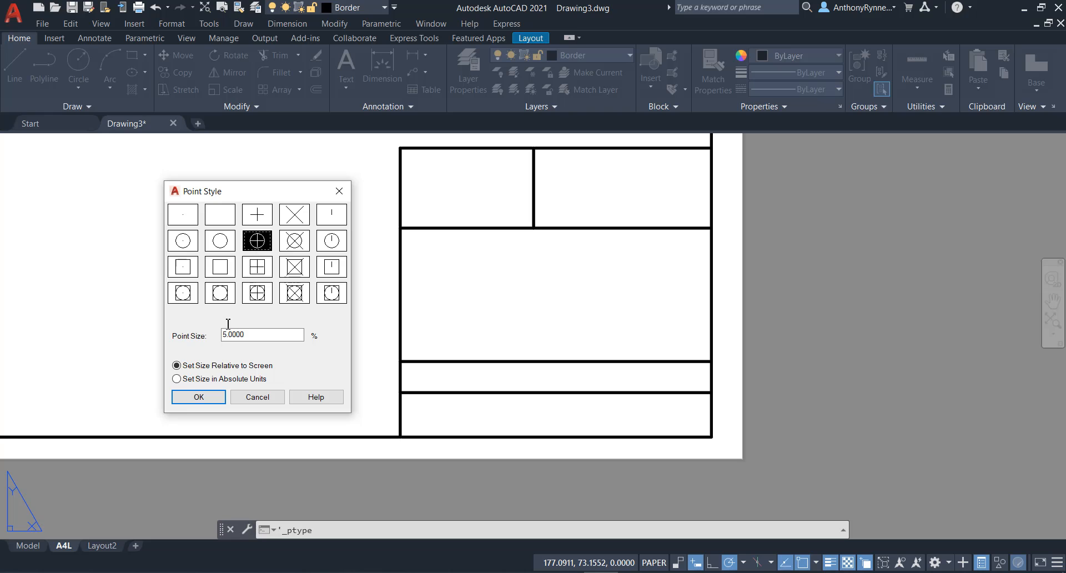
click(199, 397)
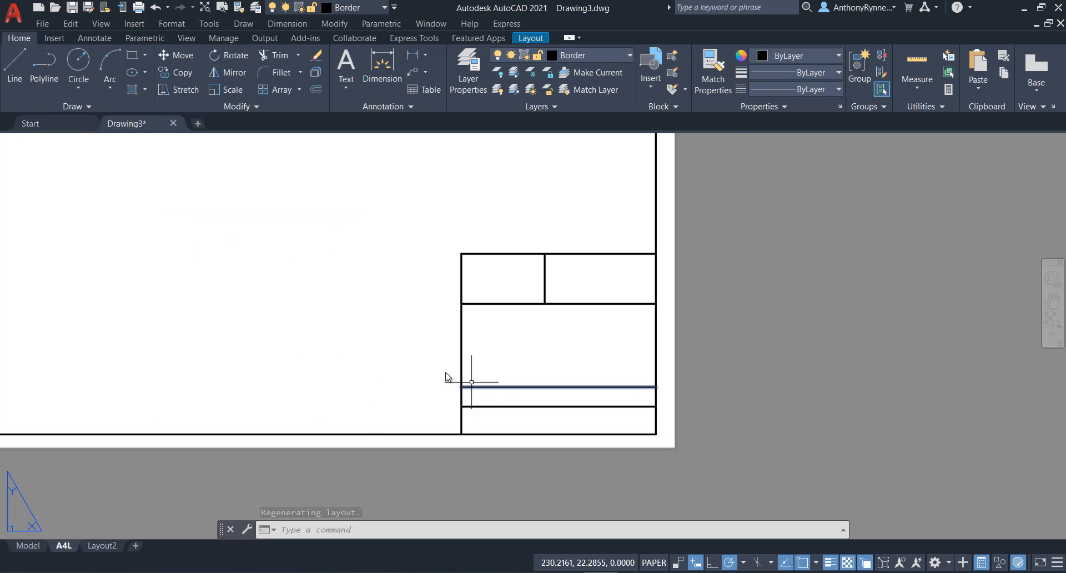
Divide the top line of the title block's 7 high row into 3 equal segments with Divide
scroll(358, 344, down, 2)
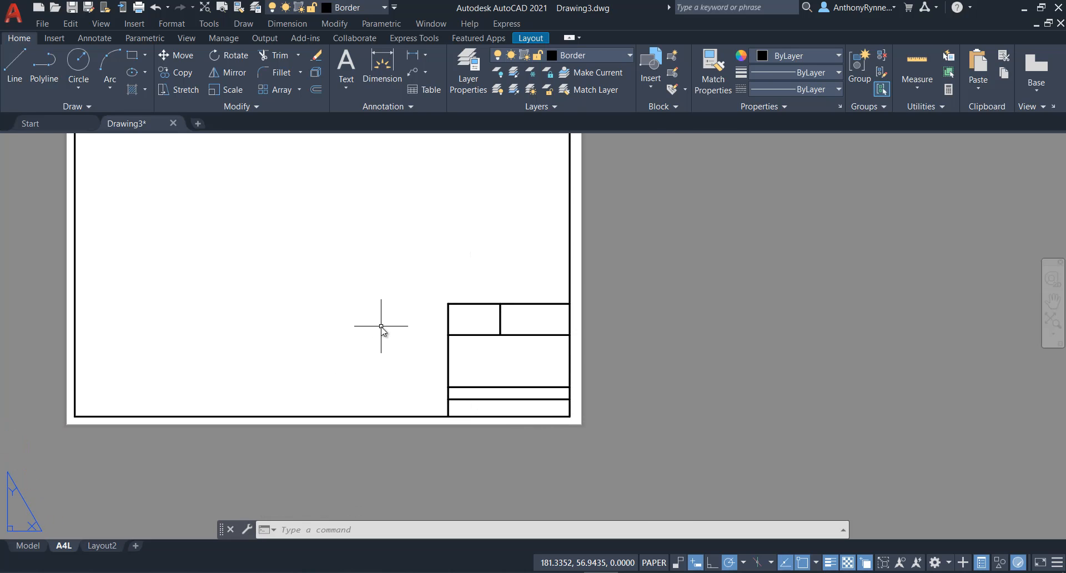
scroll(382, 317, up, 2)
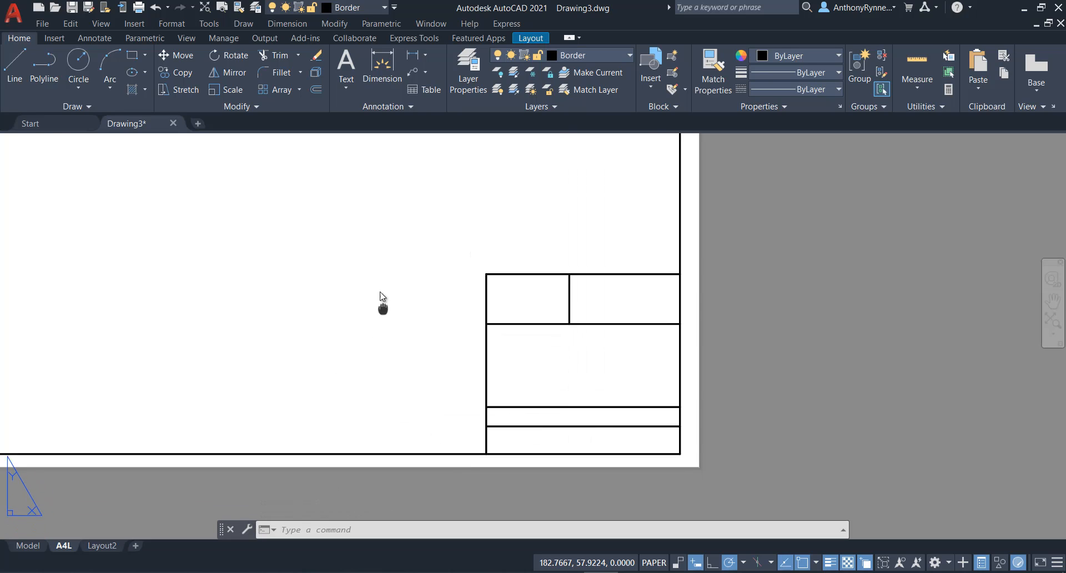
click(89, 105)
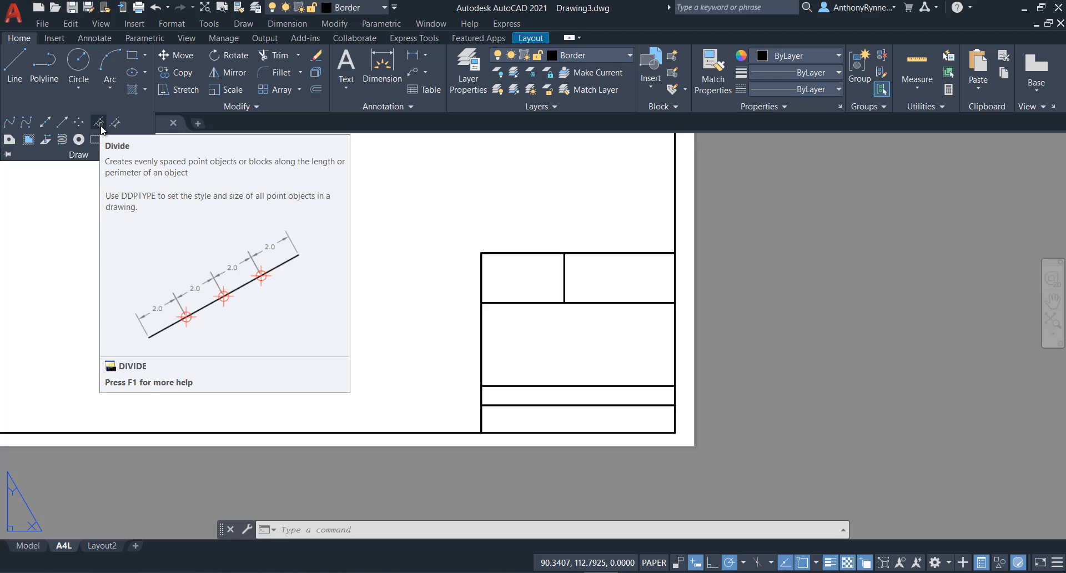
click(101, 126)
click(101, 127)
click(547, 385)
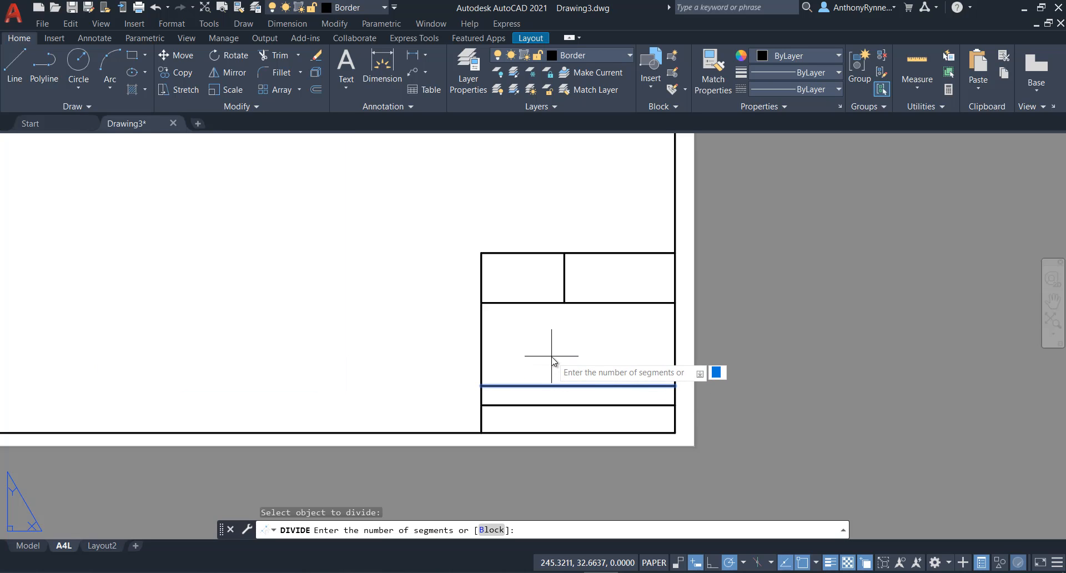
key(Return)
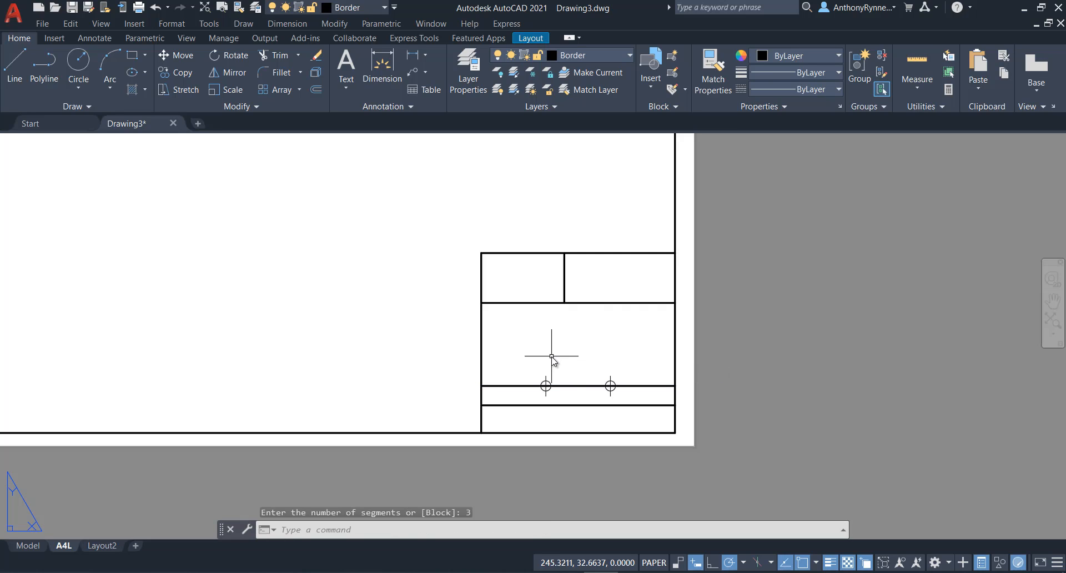
scroll(533, 407, up, 4)
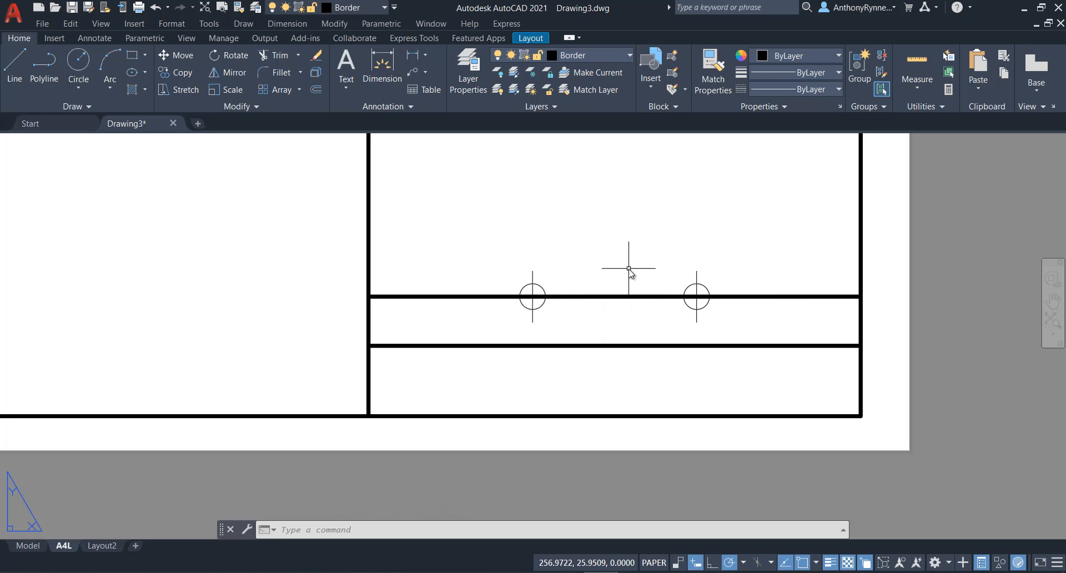
Draw a vertical line from the left division point, picked with a Node snap, down through both lower rows to the bottom border
scroll(627, 269, down, 2)
middle_drag(628, 269, 613, 313)
scroll(570, 351, up, 2)
scroll(564, 304, down, 2)
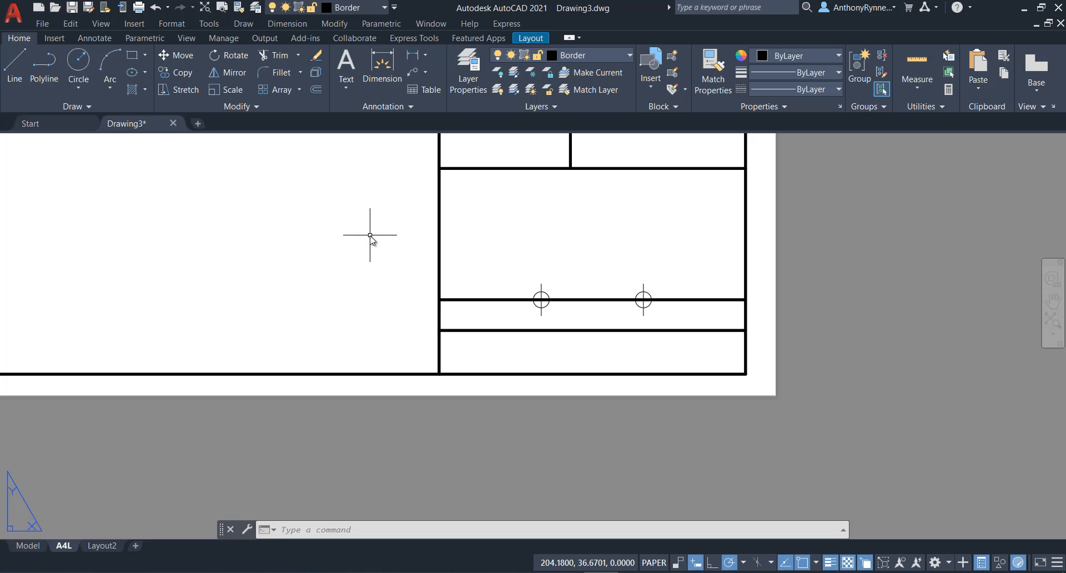
text(l)
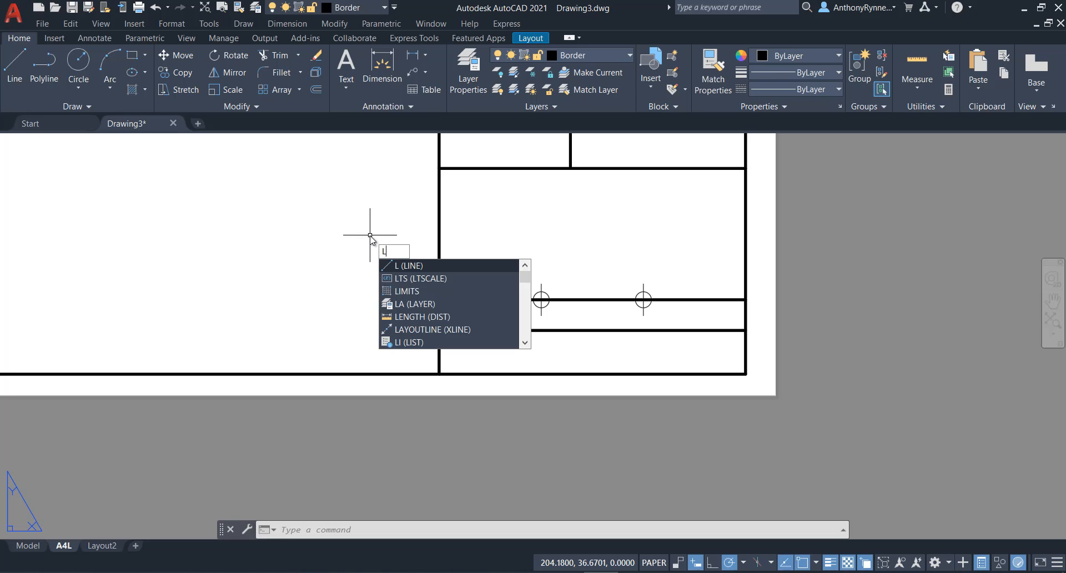
key(Return)
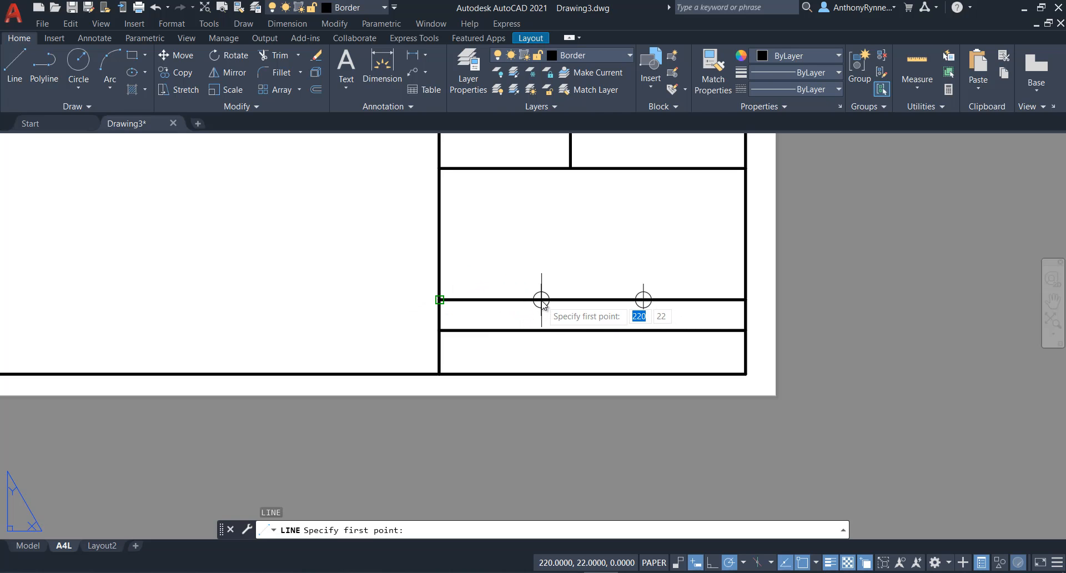
middle_click(342, 277)
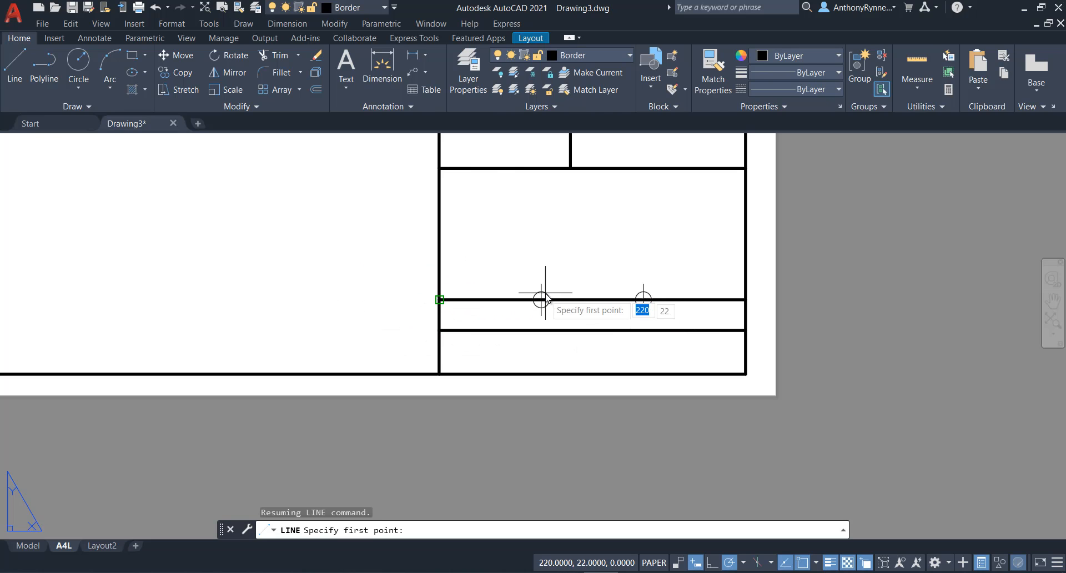
shift+right_click(357, 242)
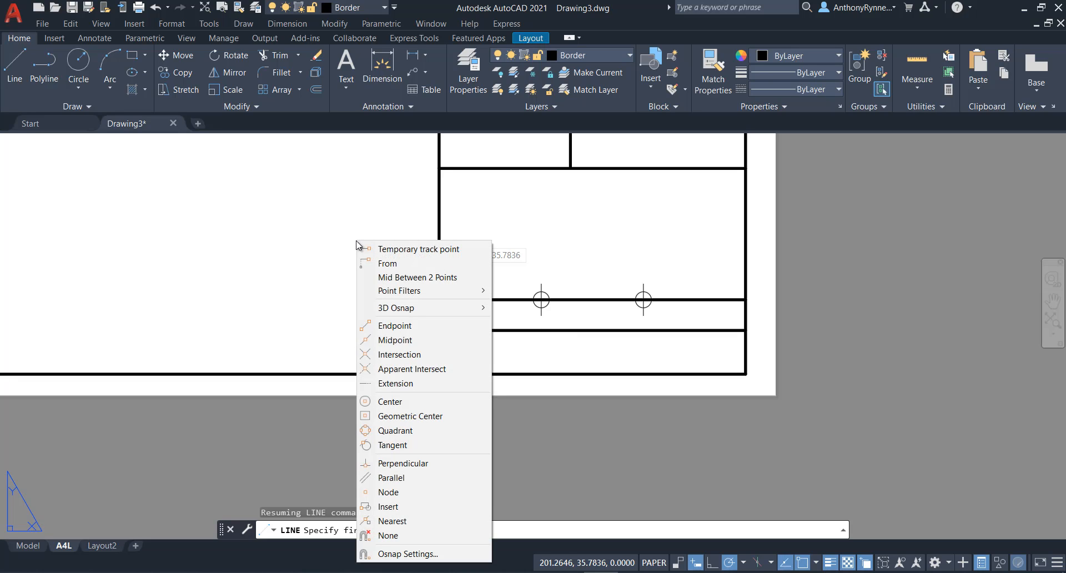
click(397, 493)
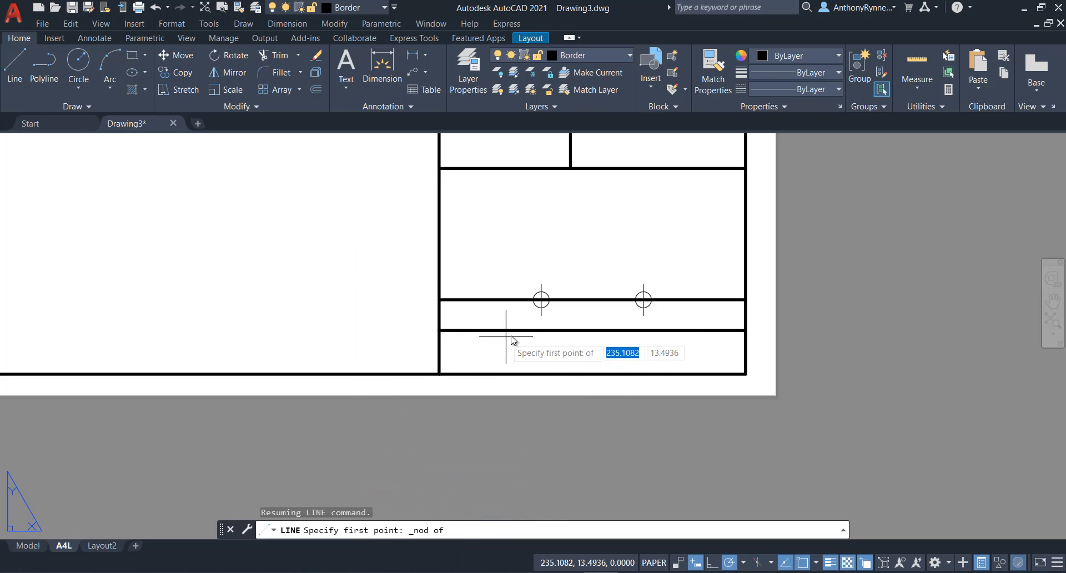
click(544, 312)
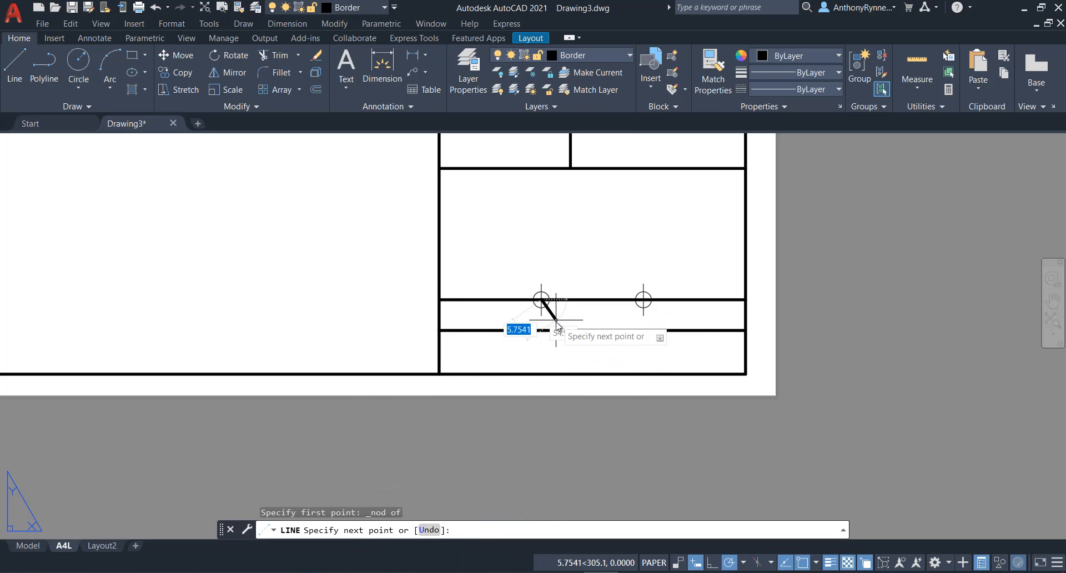
click(541, 374)
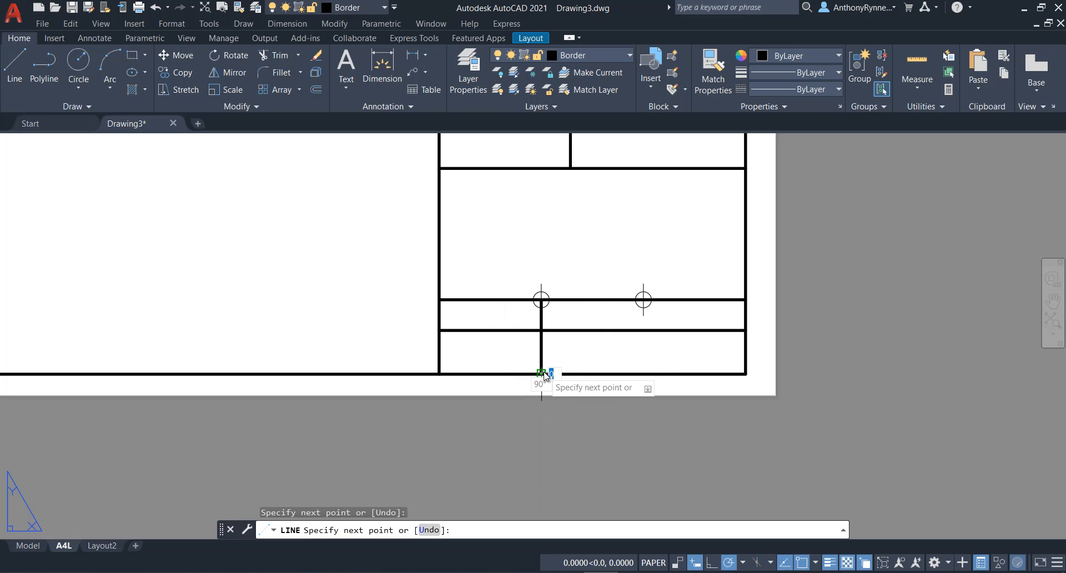
key(Return)
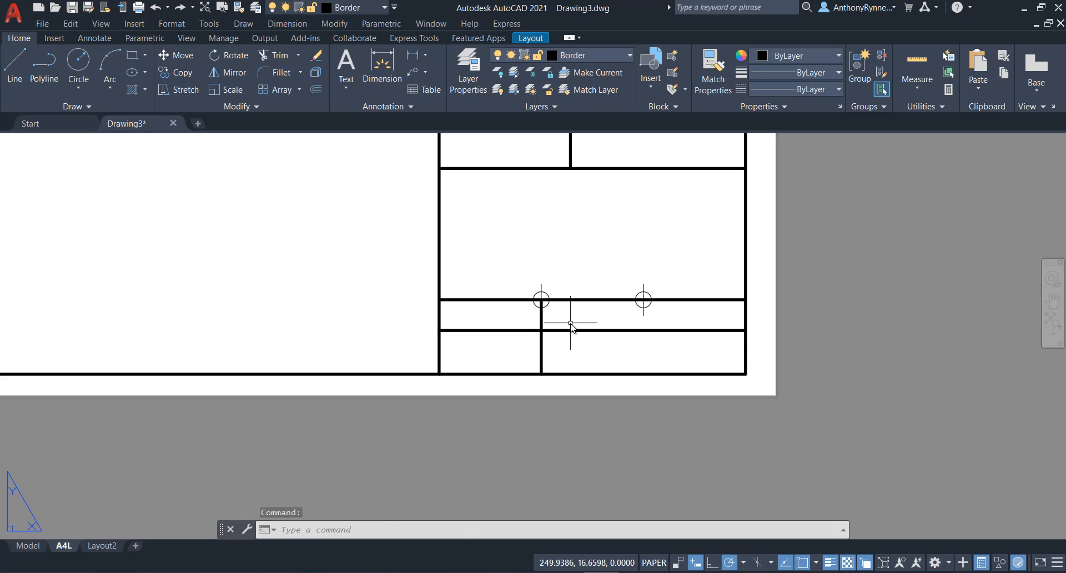
Draw a vertical line from the right division point, picked with a Node snap, down through both lower rows to the bottom border
key(Return)
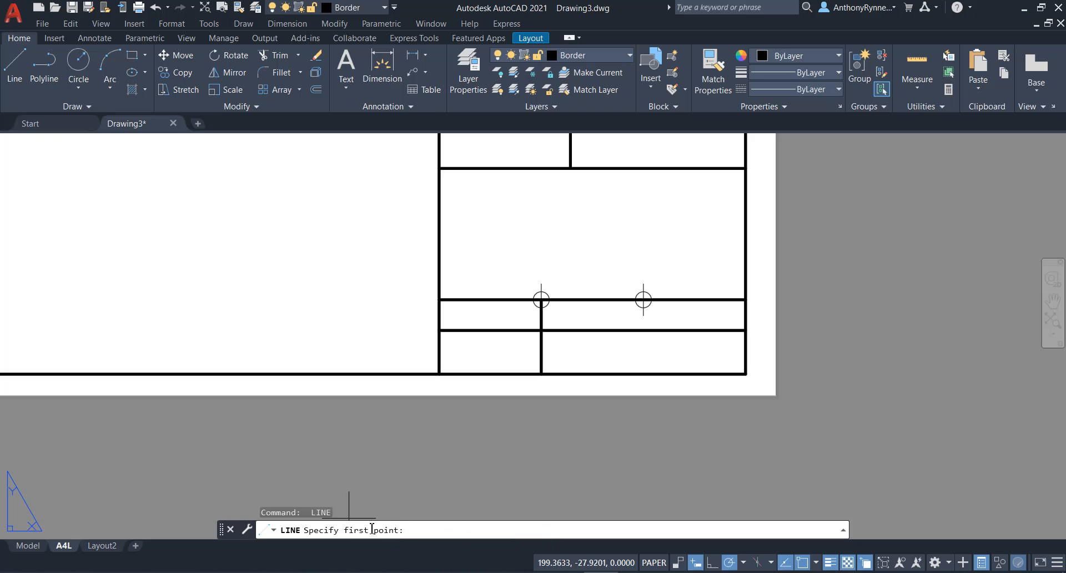
shift+right_click(590, 231)
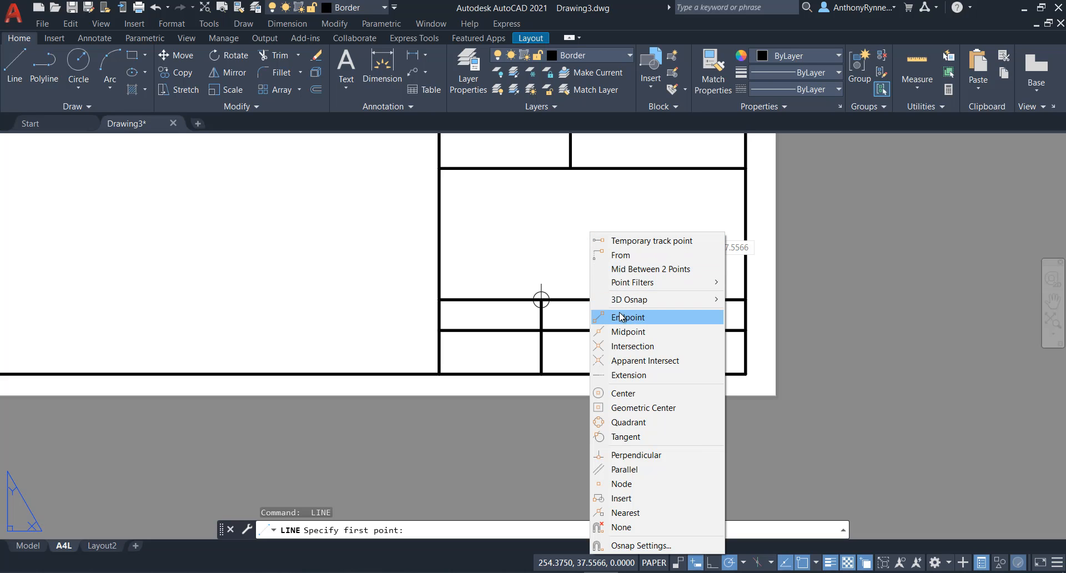
click(621, 484)
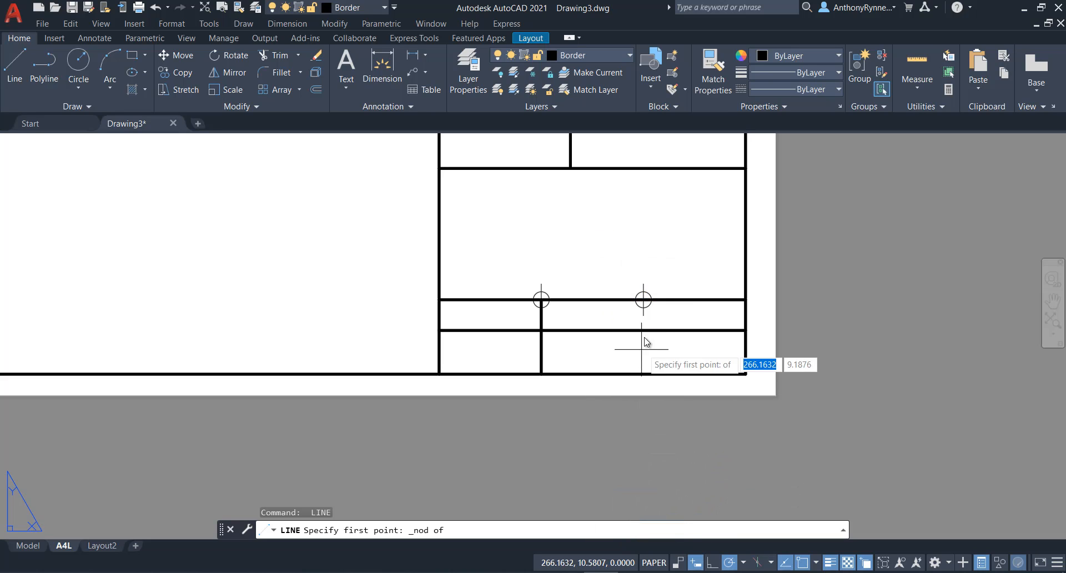
click(642, 299)
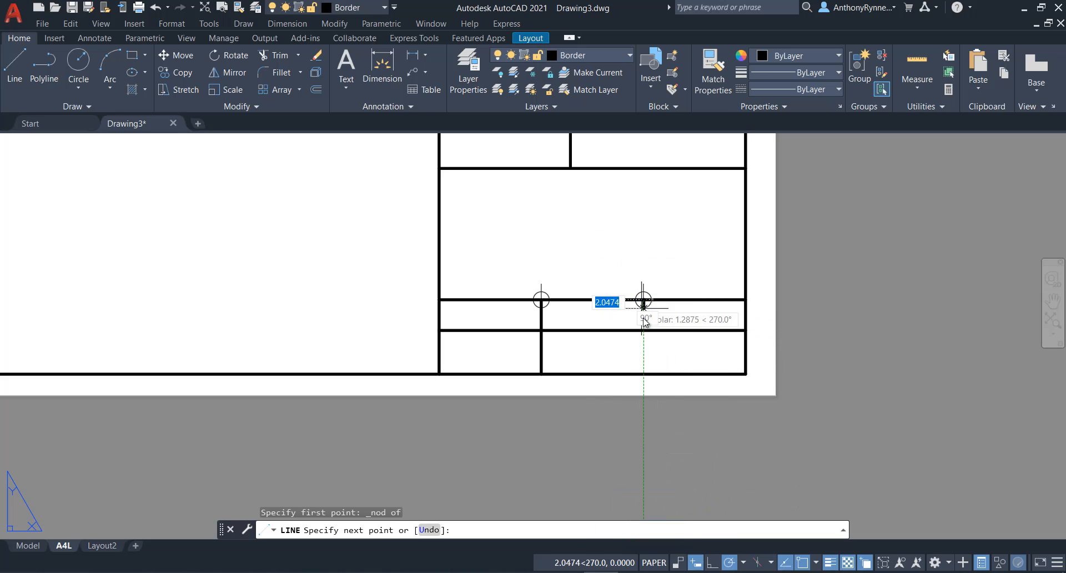
click(643, 374)
key(Return)
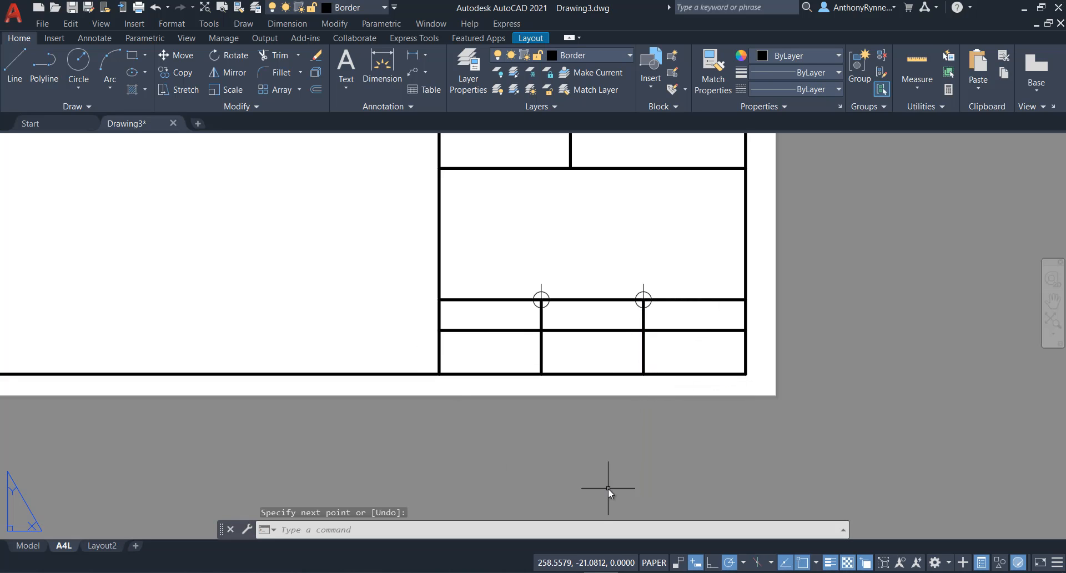
Erase the two division points on the top line of the title block's lower rows
click(816, 563)
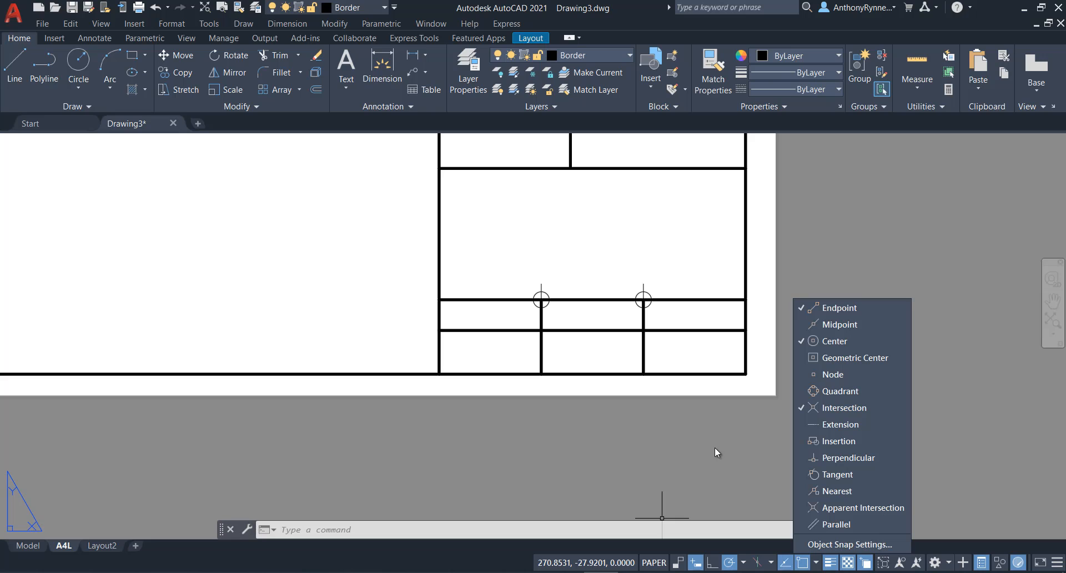
click(661, 291)
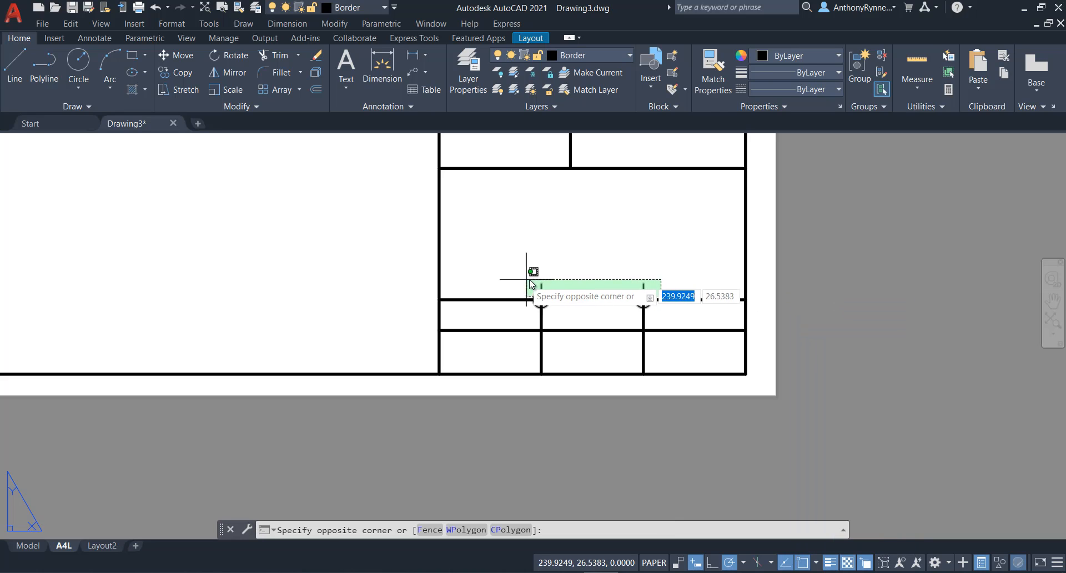
click(528, 279)
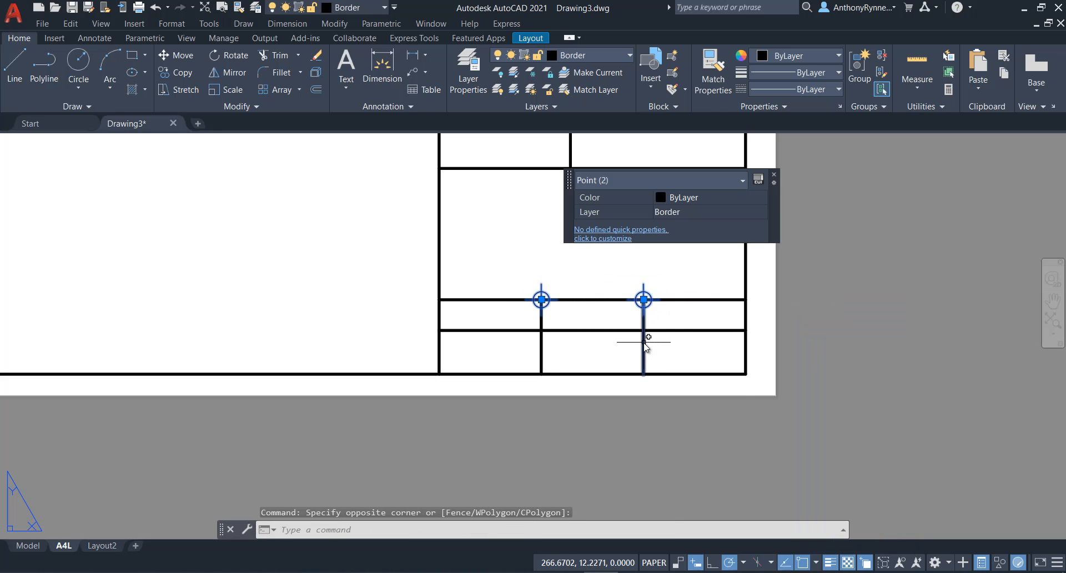
key(Delete)
scroll(528, 340, down, 3)
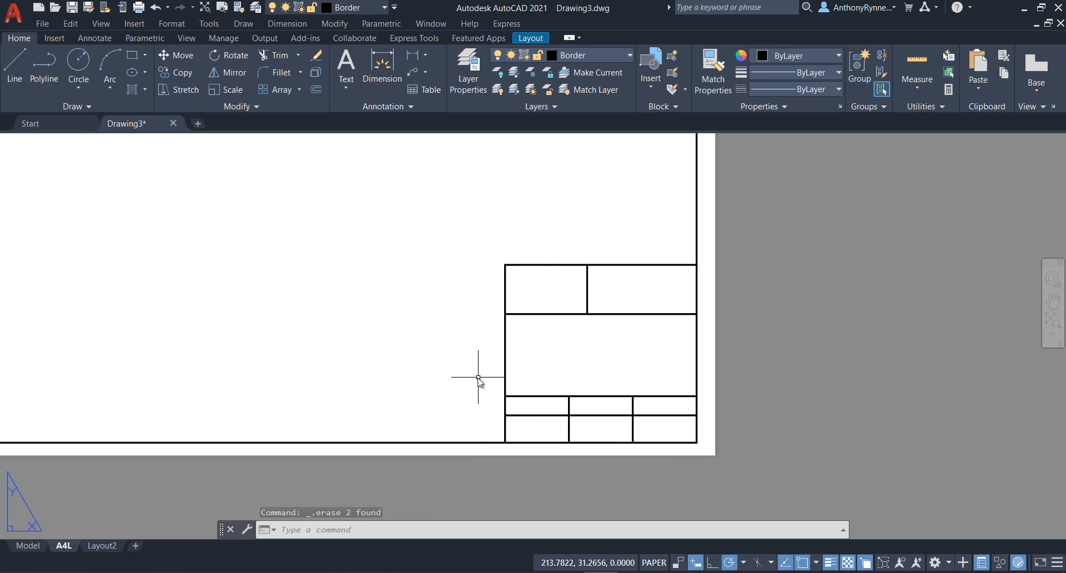
scroll(478, 378, down, 2)
middle_drag(430, 327, 479, 415)
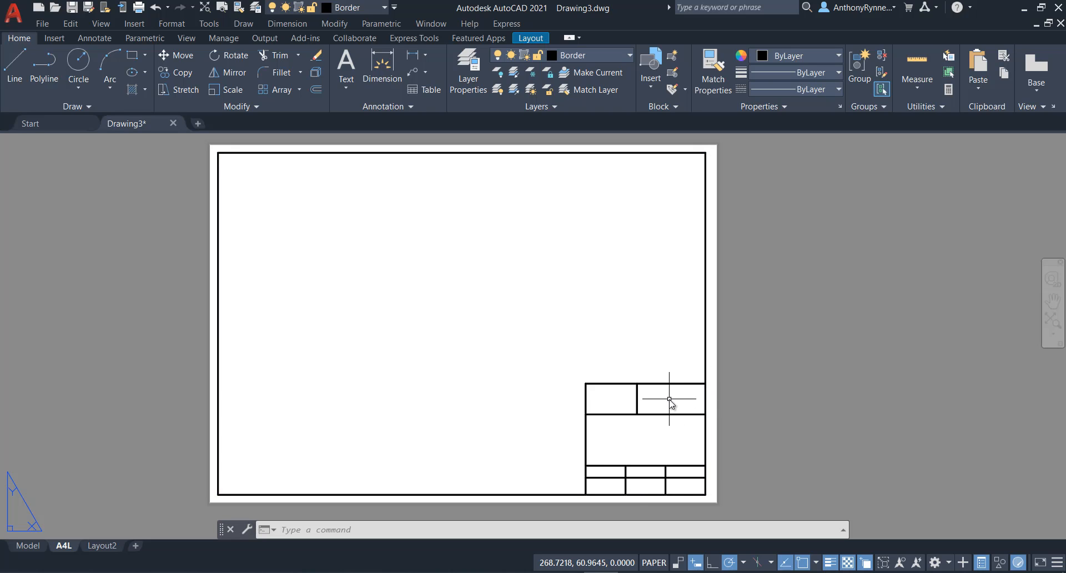
scroll(636, 491, up, 2)
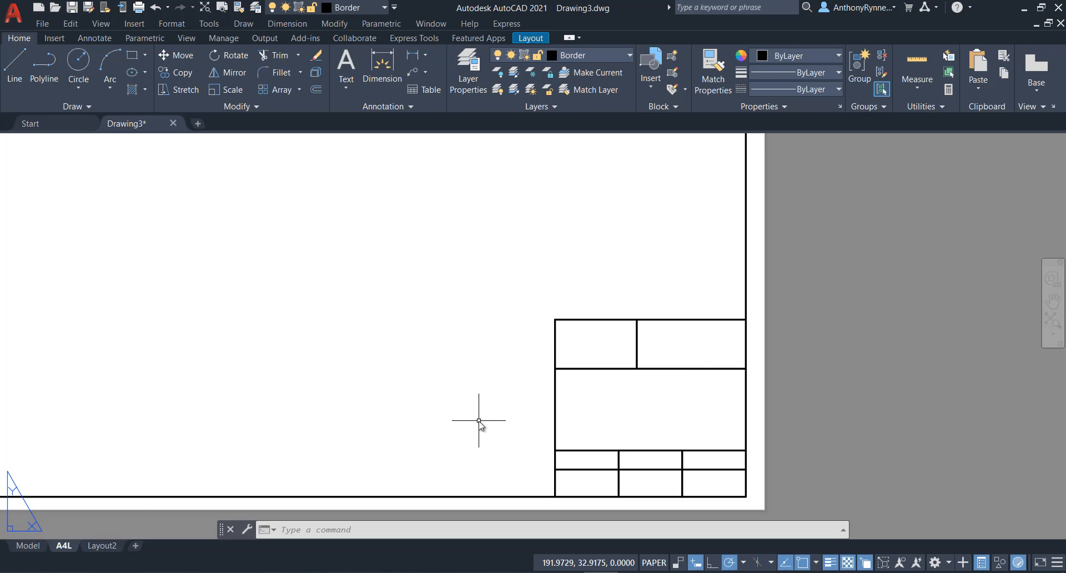
scroll(475, 423, down, 2)
middle_drag(476, 424, 507, 438)
middle_drag(395, 367, 420, 369)
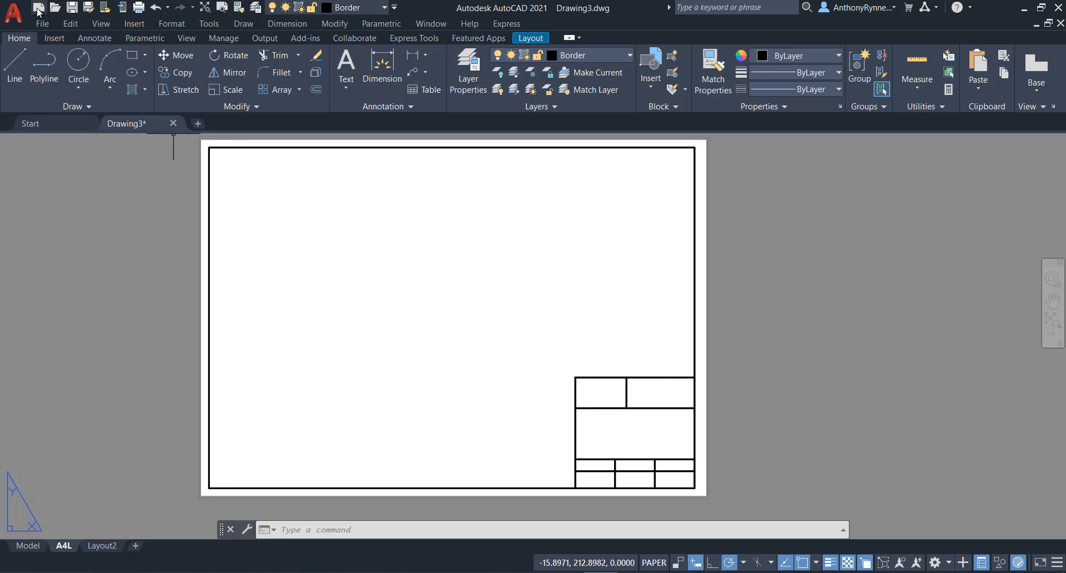
Start saving the drawing under a new name with AutoCAD Drawing Template (*.dwt) as the file type and the file name cleared
click(42, 24)
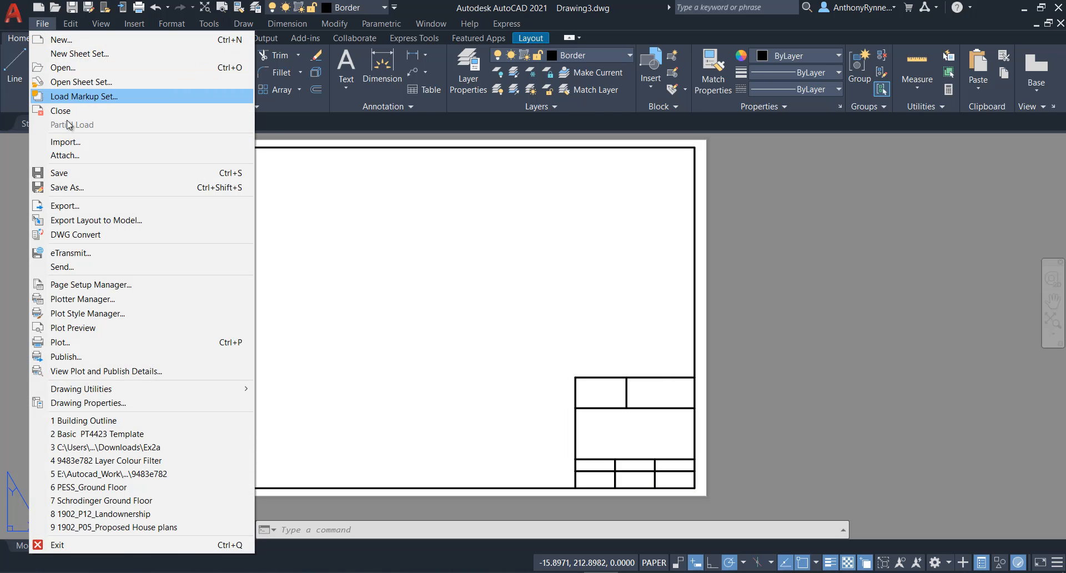
click(62, 188)
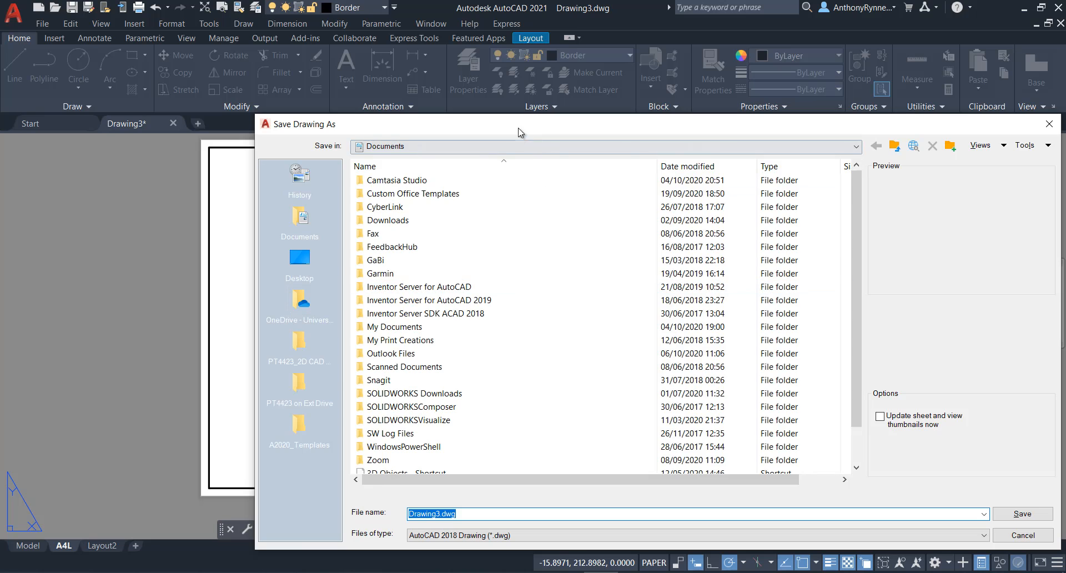
mouse_move(519, 132)
mouse_down()
mouse_move(435, 111)
mouse_move(384, 62)
mouse_up()
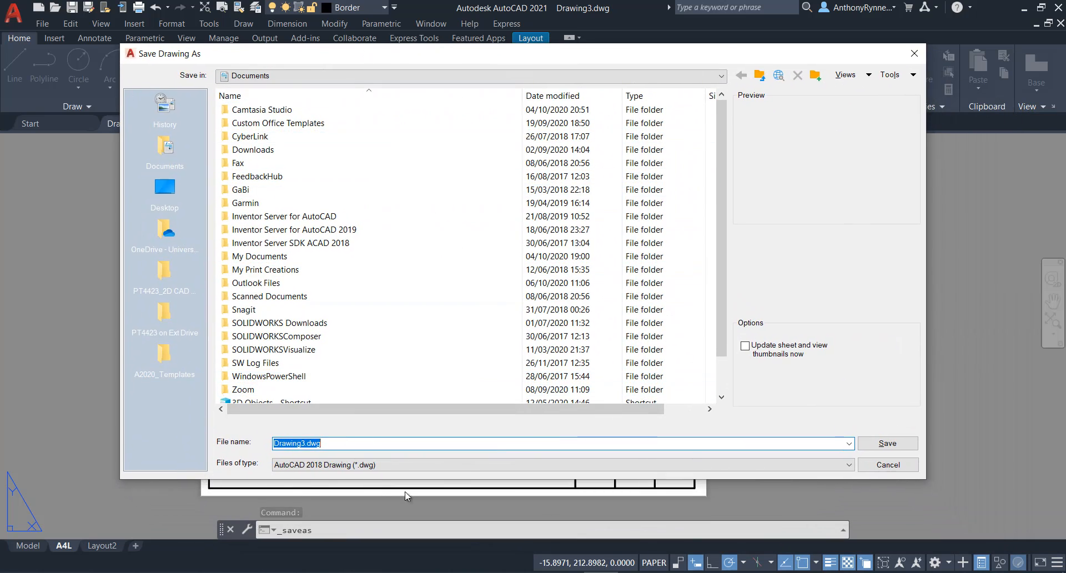
click(848, 464)
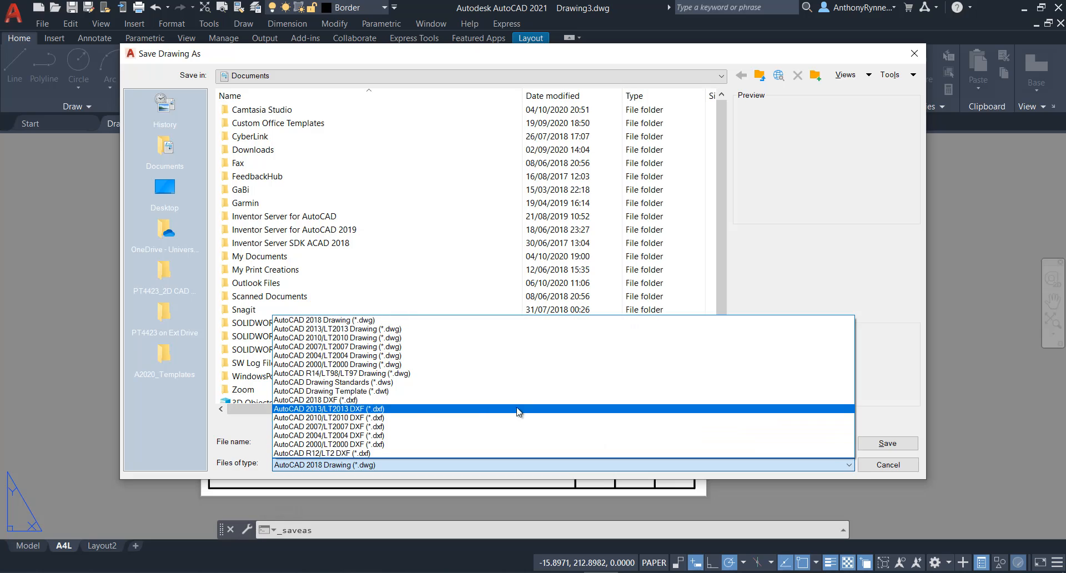
click(365, 391)
key(BackSpace)
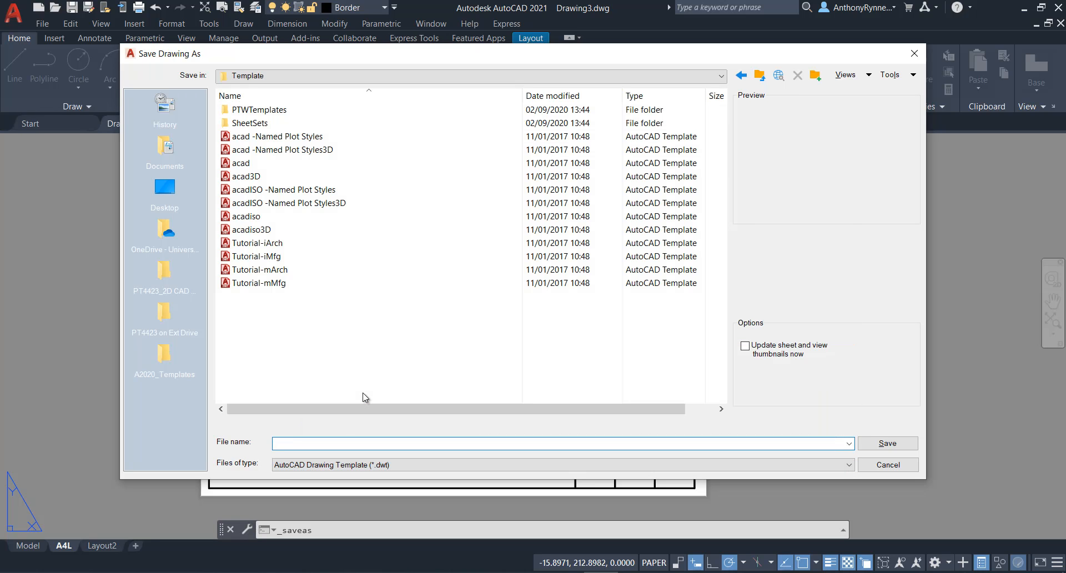
Choose the TemplatesDemoVideo folder inside Autocad_Work on the E: drive as the save location
drag(345, 55, 378, 57)
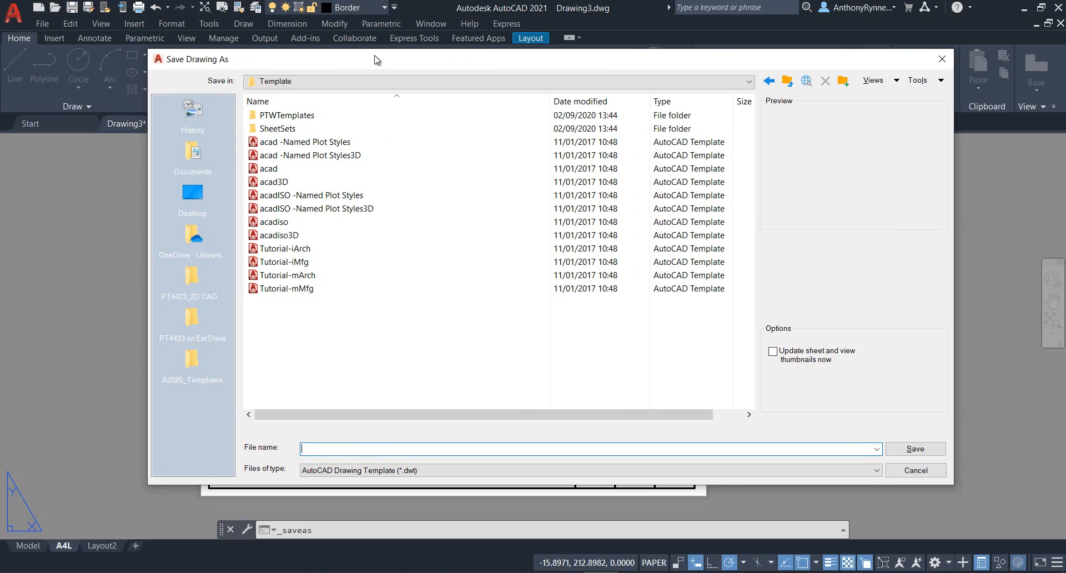
click(753, 78)
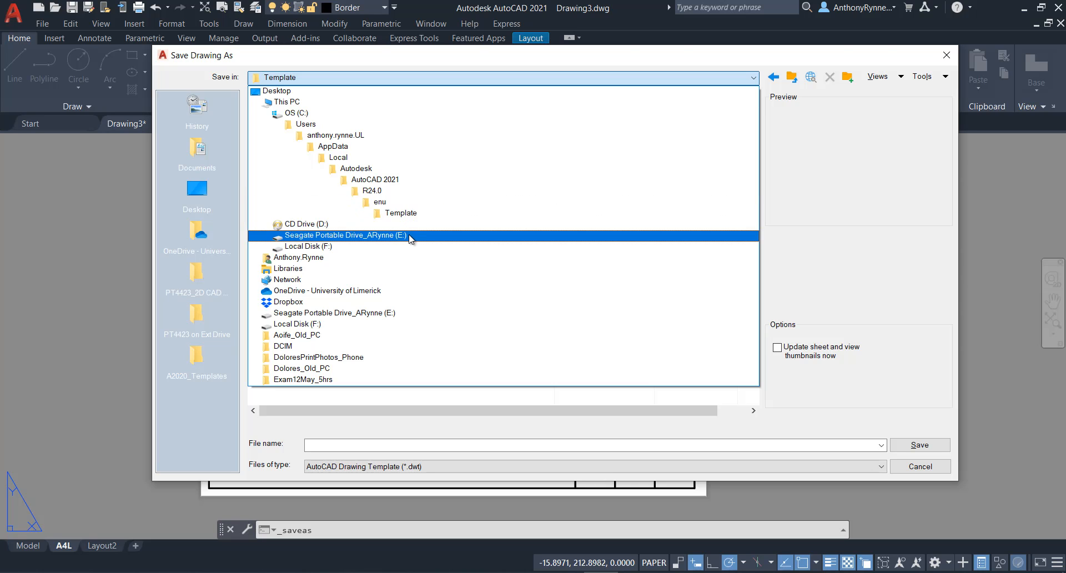
click(638, 397)
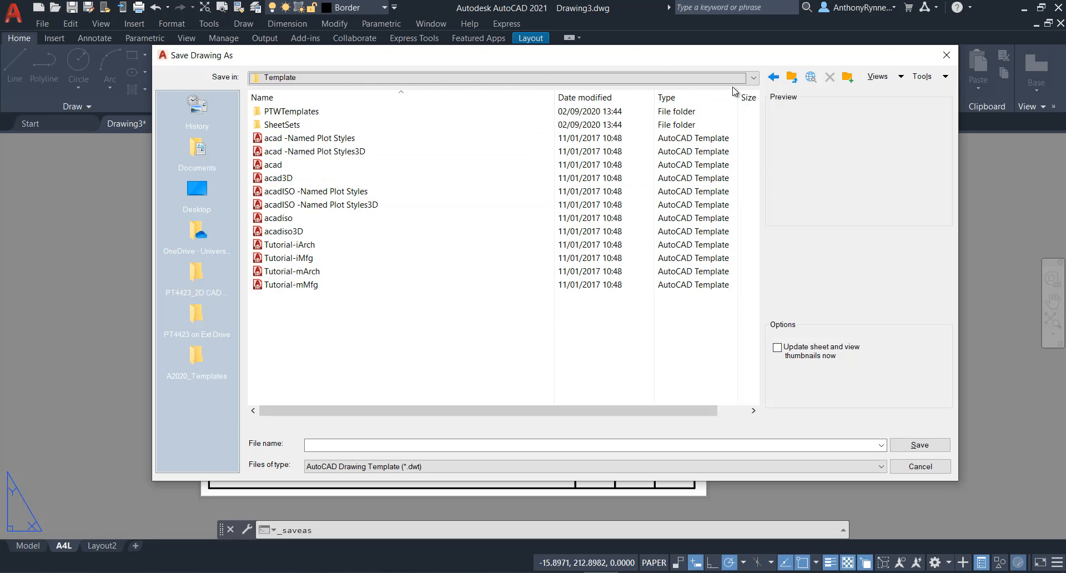
click(752, 77)
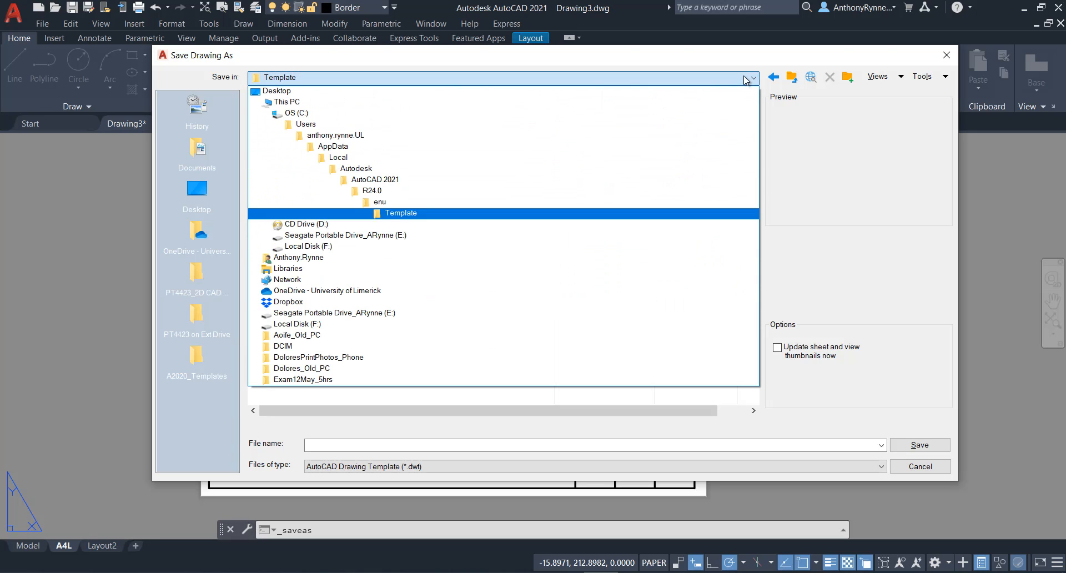
click(360, 236)
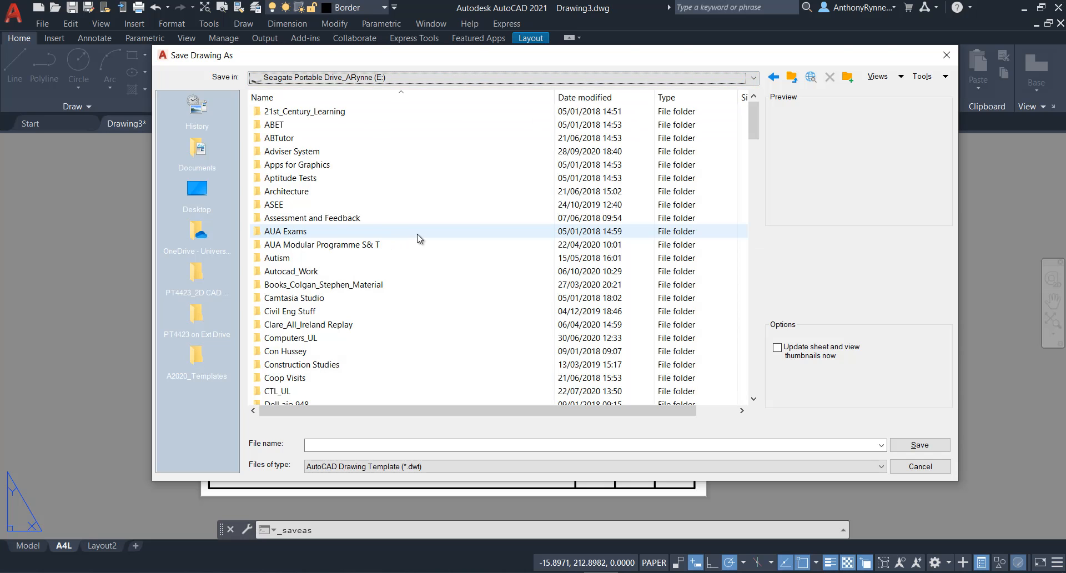
double_click(419, 270)
drag(753, 172, 743, 397)
double_click(304, 297)
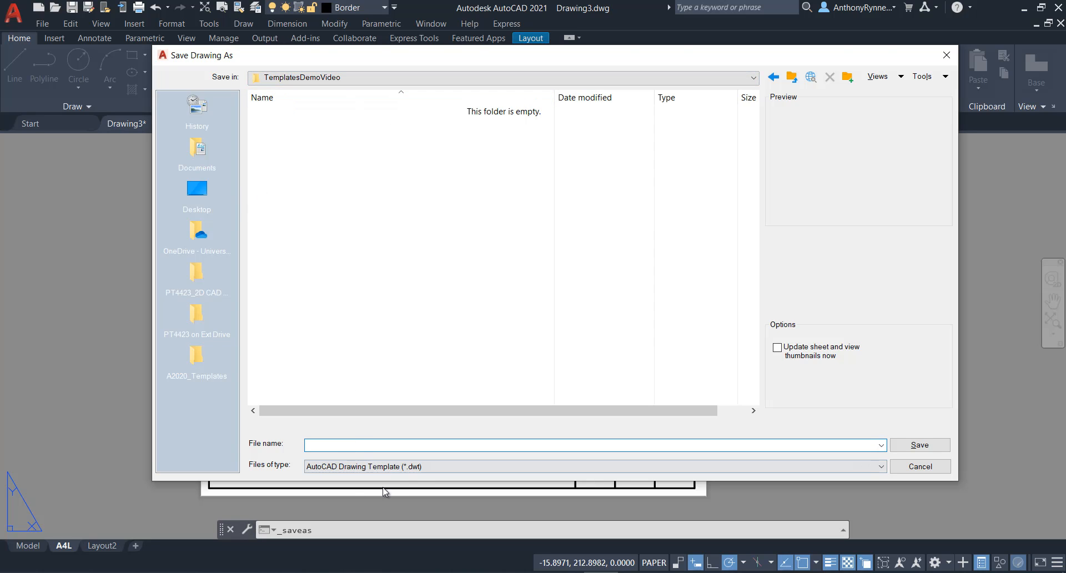
right_click(280, 145)
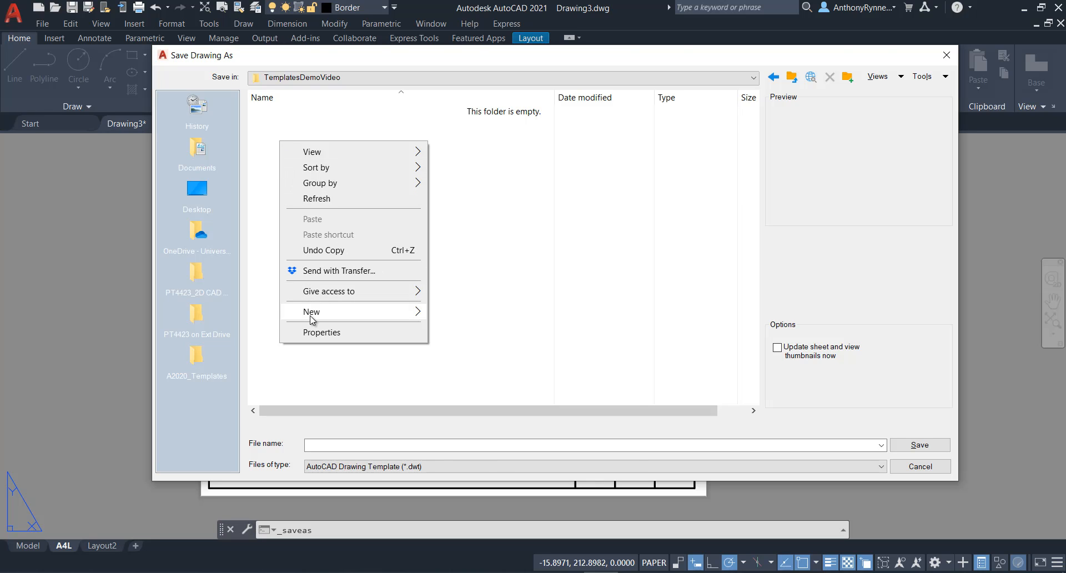
mouse_move(311, 319)
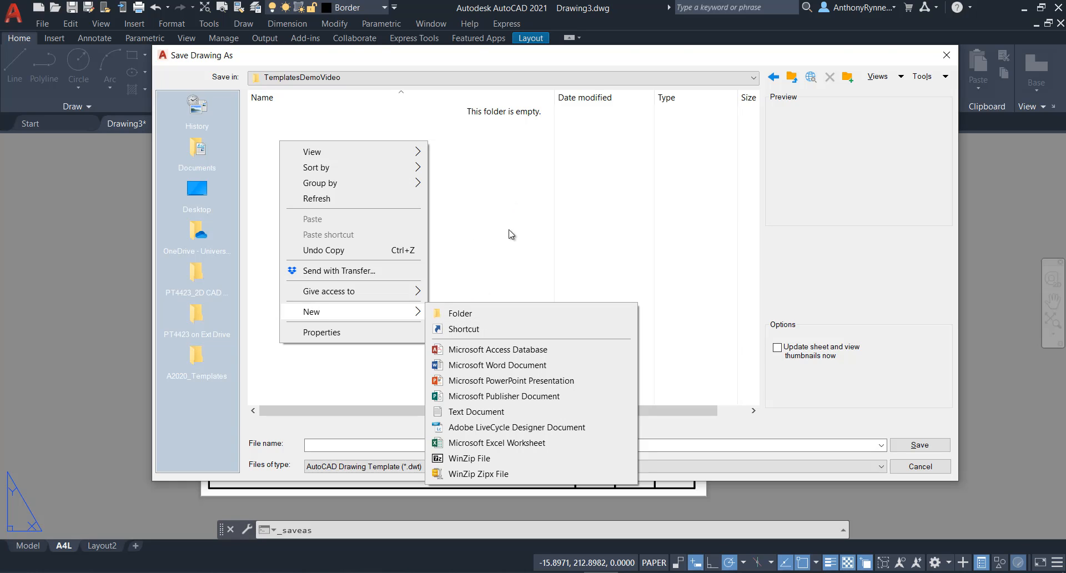
click(520, 214)
Save the template as My CAD Template, accepting Metric measurement and all layers saved as unreconciled
click(319, 446)
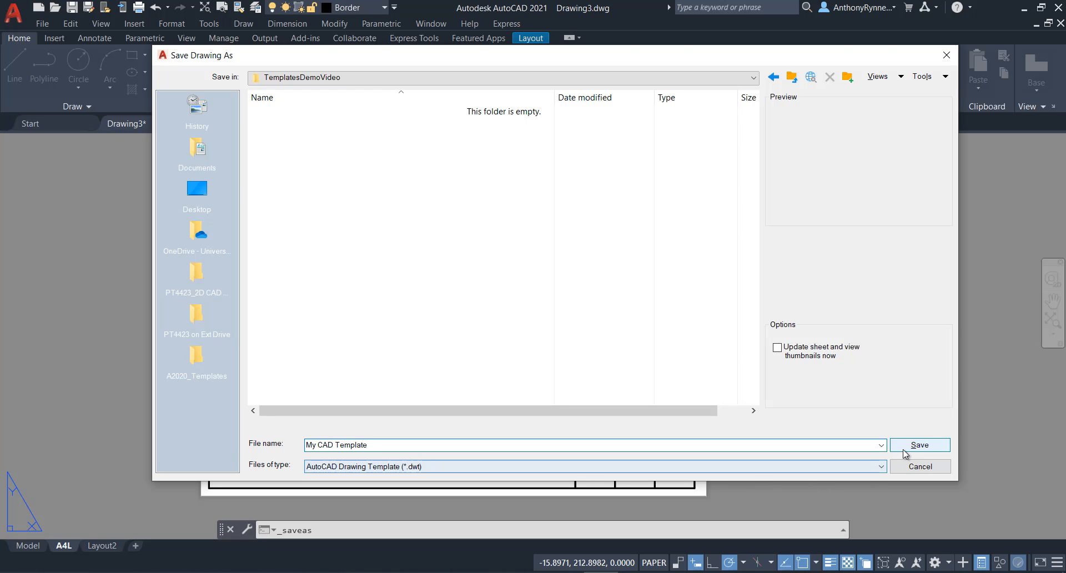
click(919, 444)
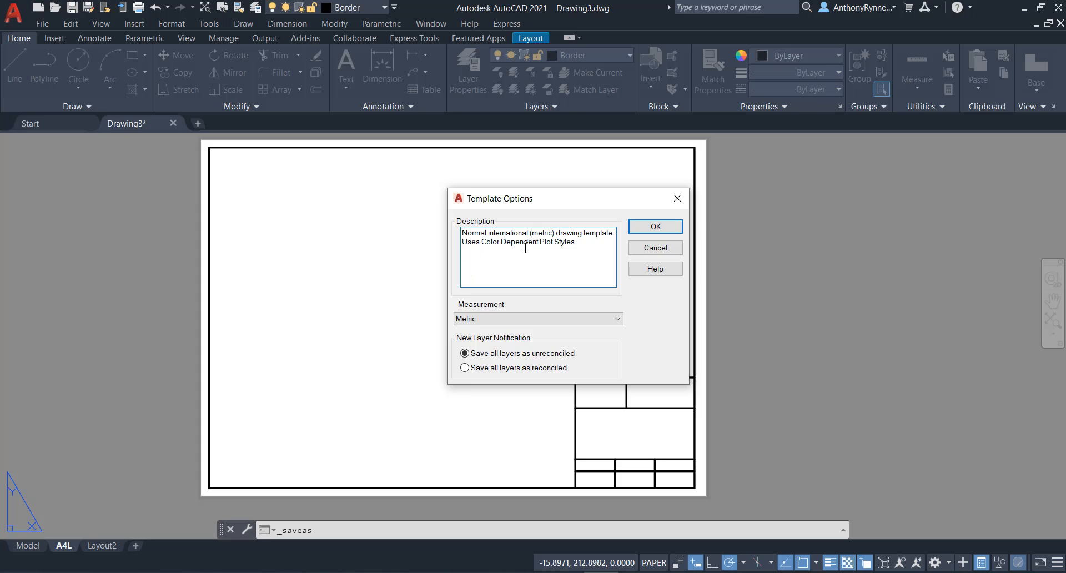
drag(568, 207, 518, 201)
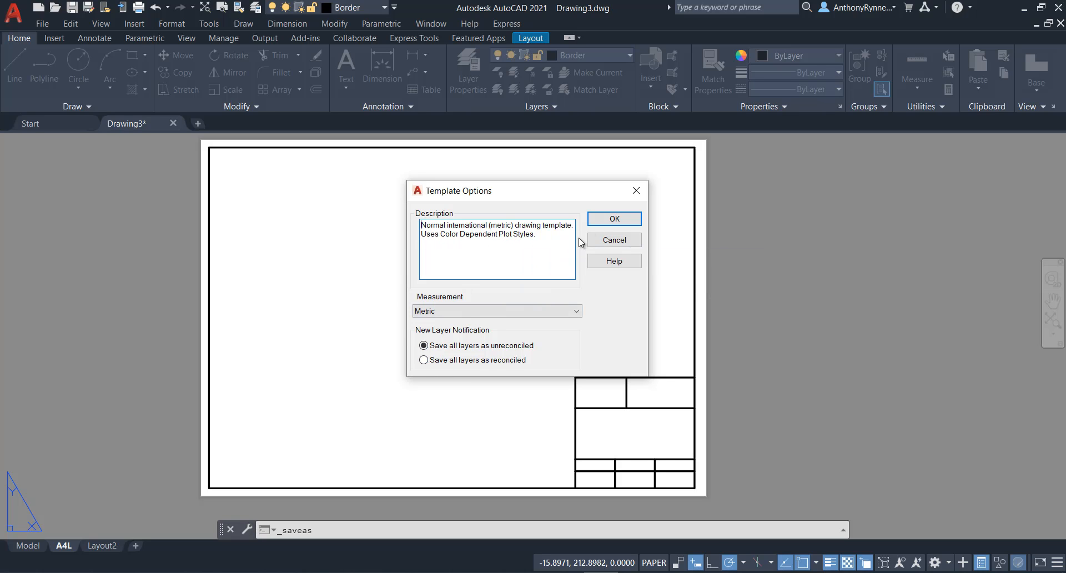
click(616, 220)
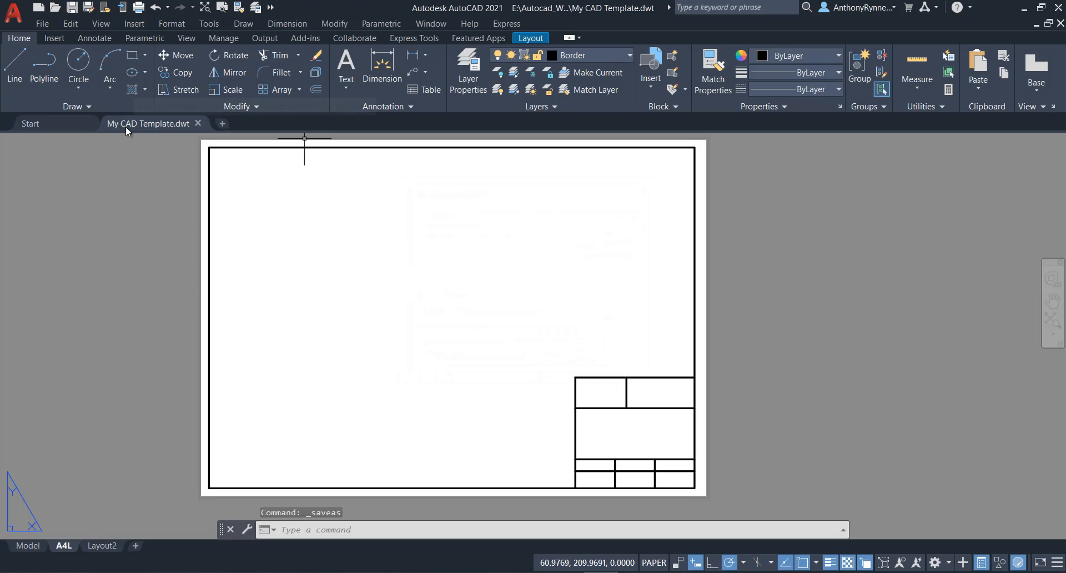
Close the My CAD Template.dwt file and save its changes
mouse_move(122, 128)
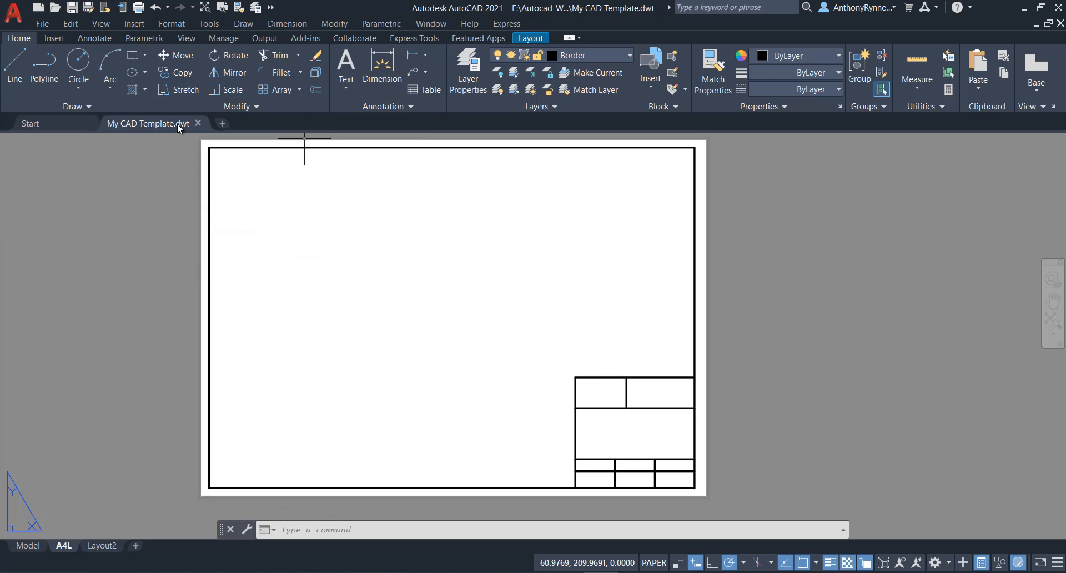
mouse_move(184, 130)
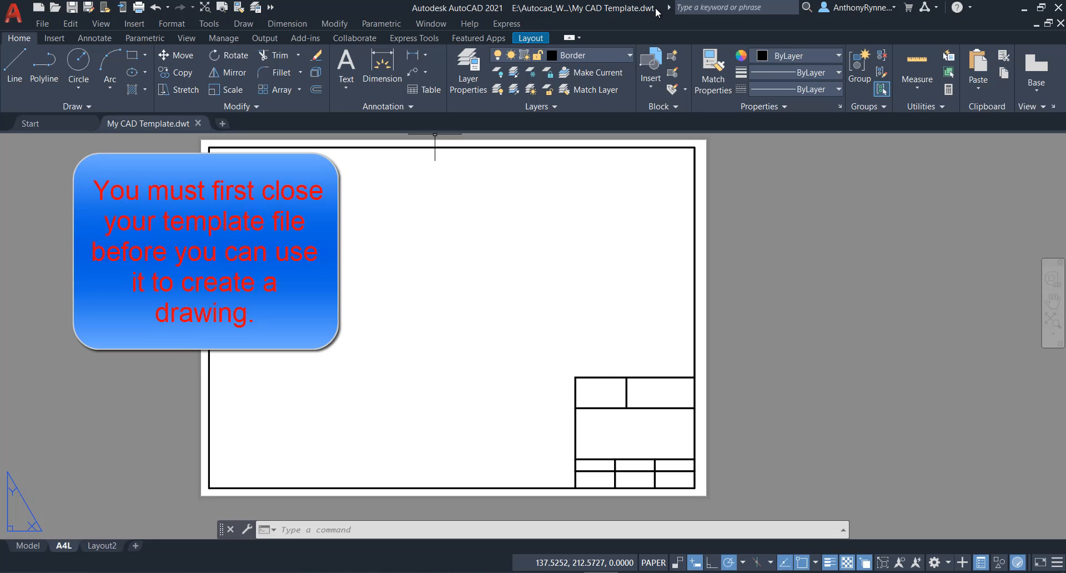
middle_drag(362, 351, 385, 361)
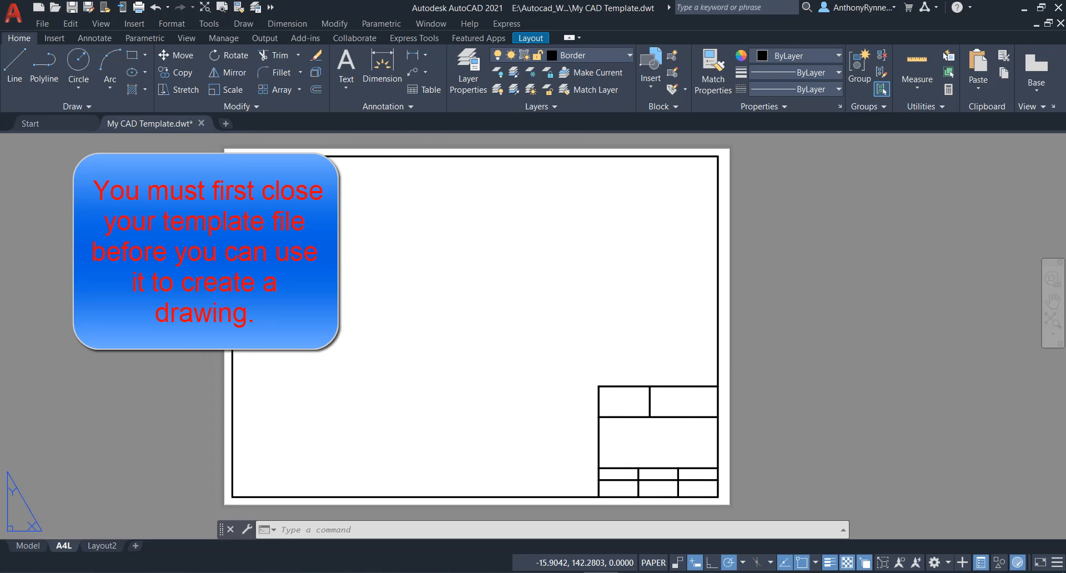
click(201, 123)
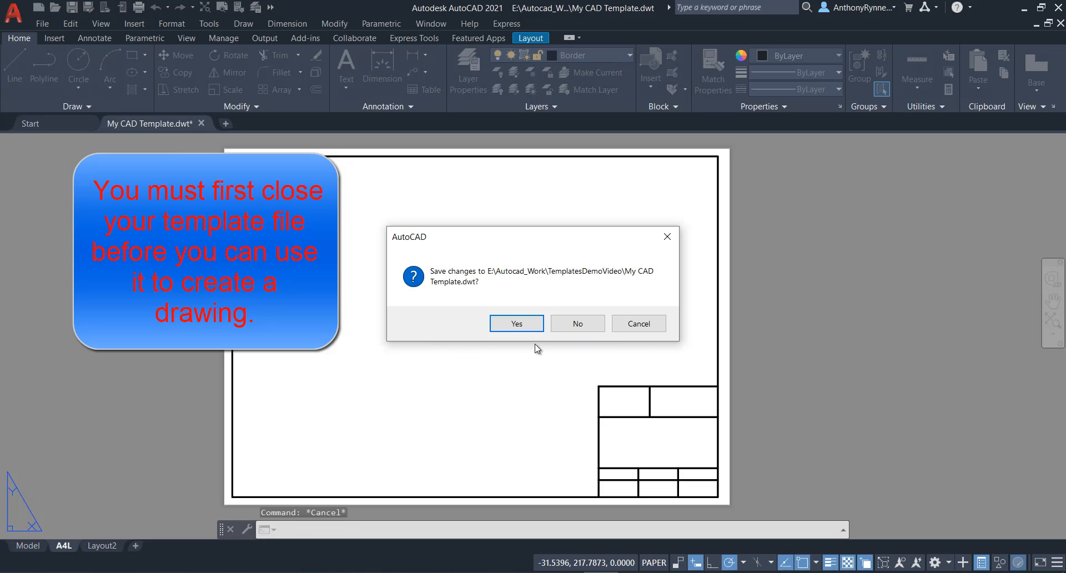
click(514, 324)
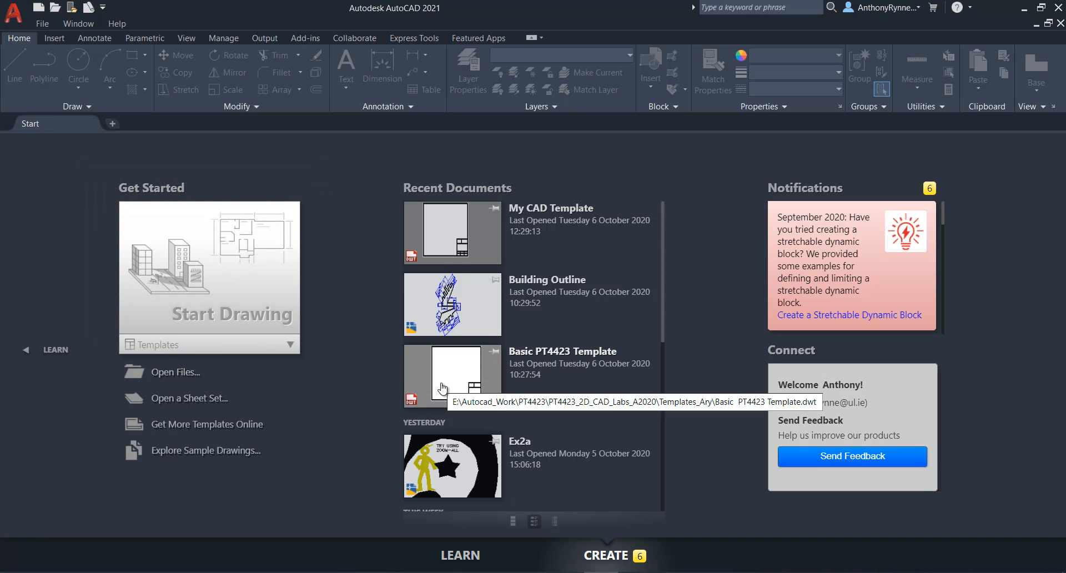
Create a new drawing from the My CAD Template file in the TemplatesDemoVideo folder inside Autocad_Work on the E: drive
right_click(61, 122)
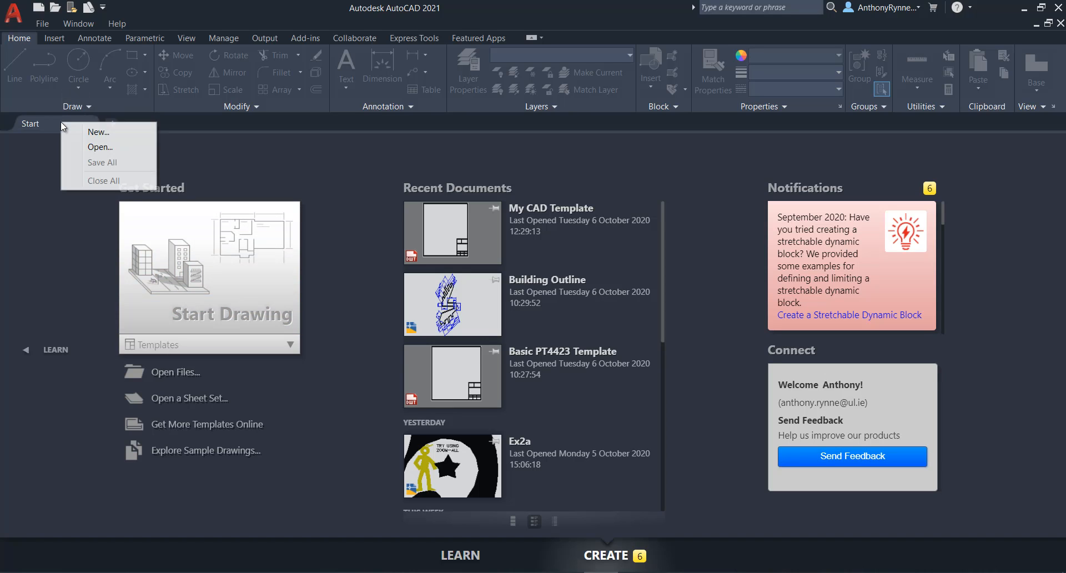
click(98, 134)
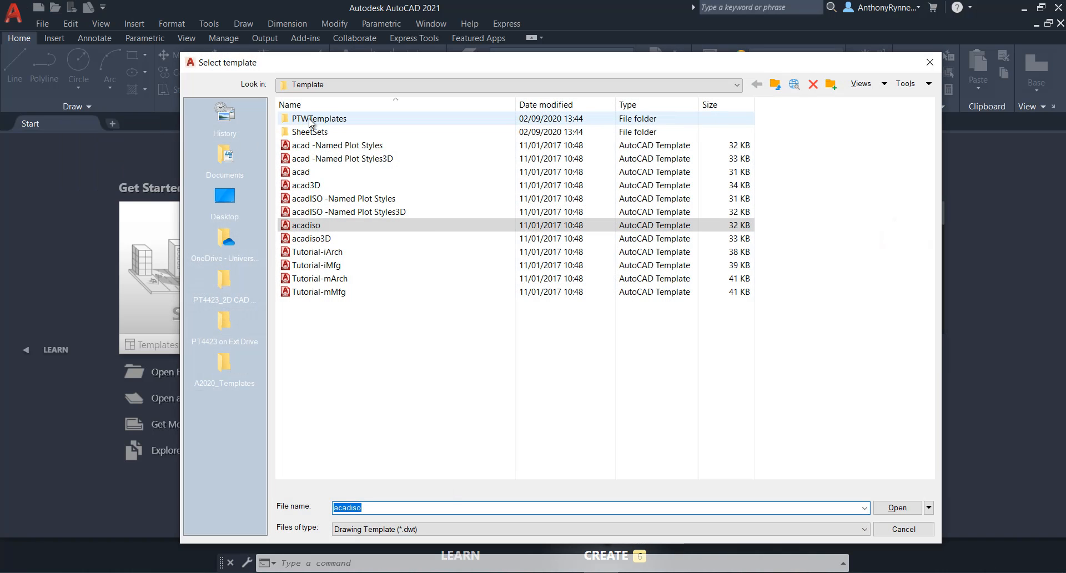
click(351, 86)
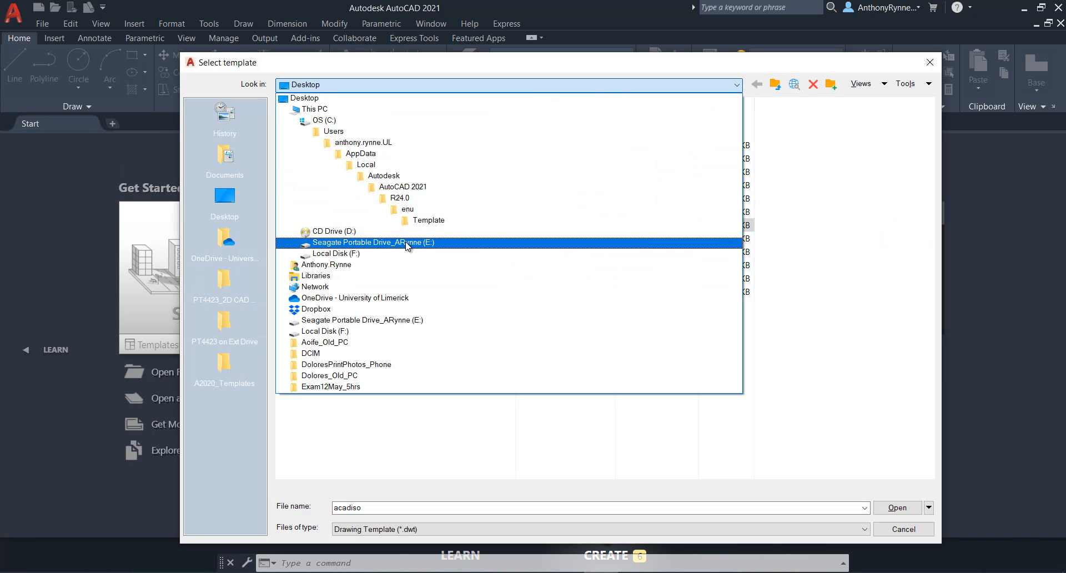
click(404, 248)
double_click(382, 245)
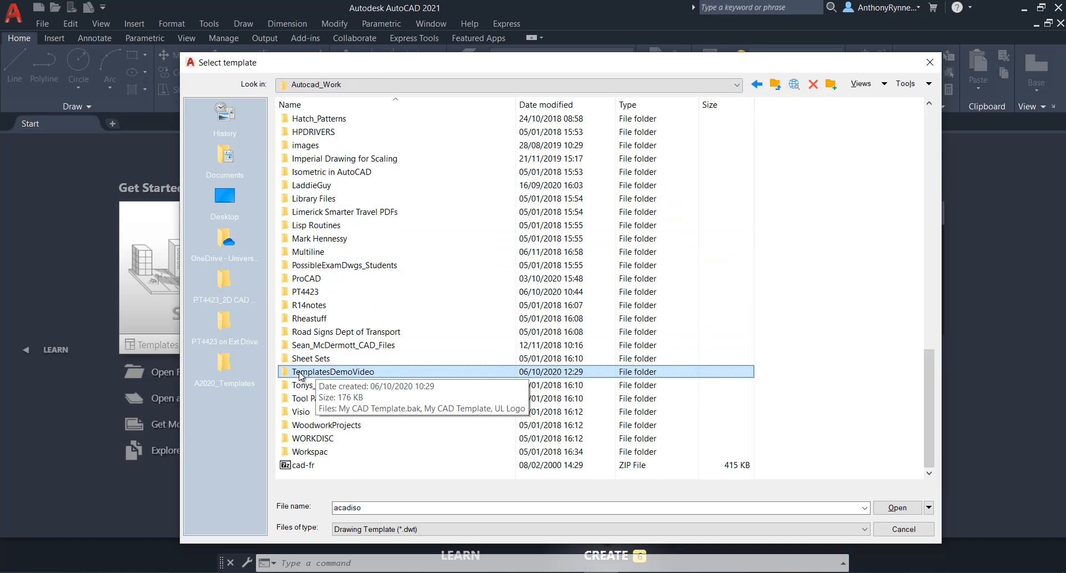
double_click(301, 377)
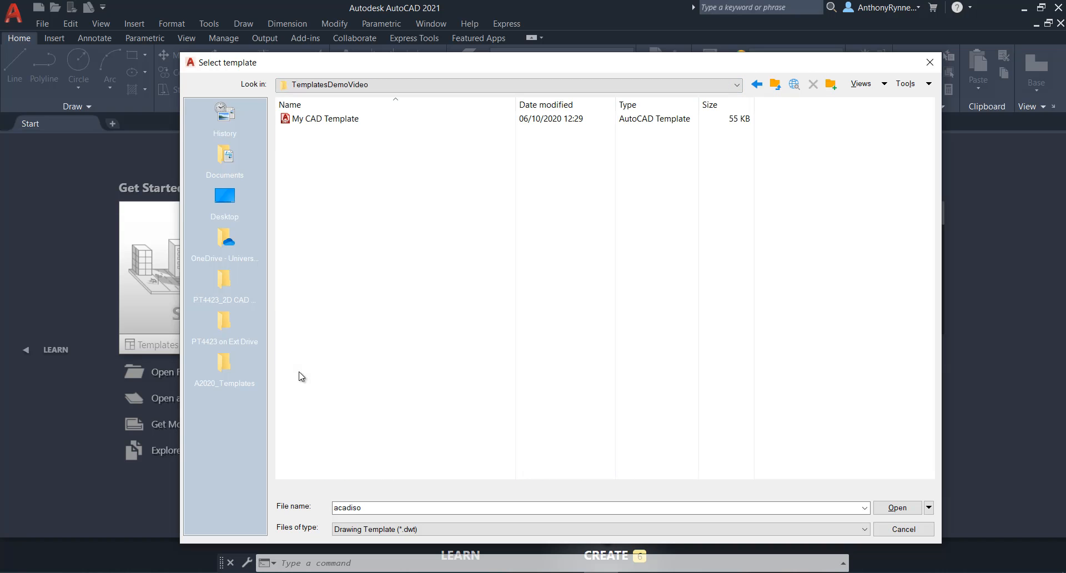
click(304, 120)
click(897, 507)
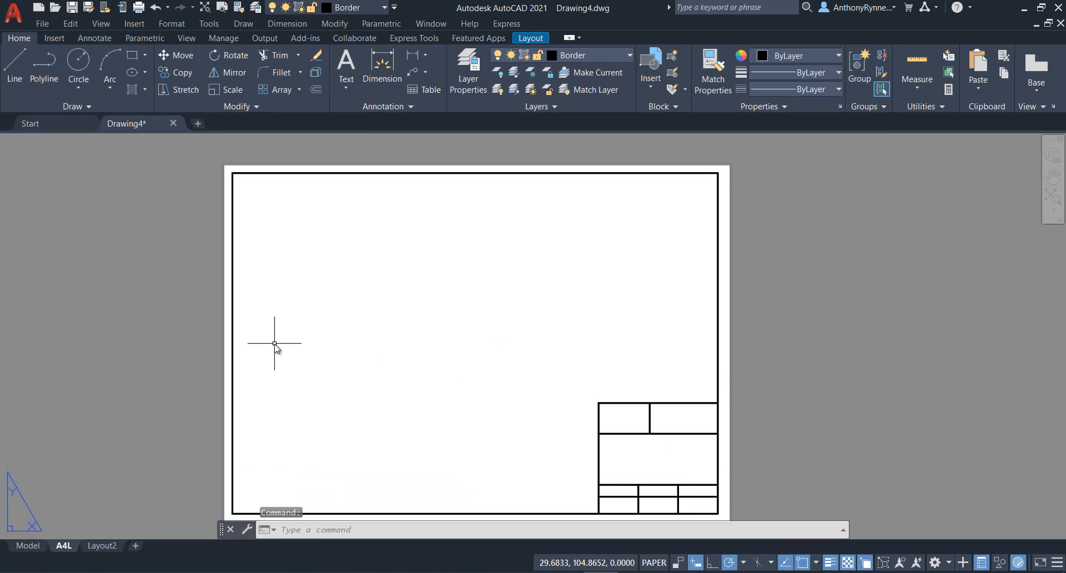
middle_drag(228, 295, 216, 286)
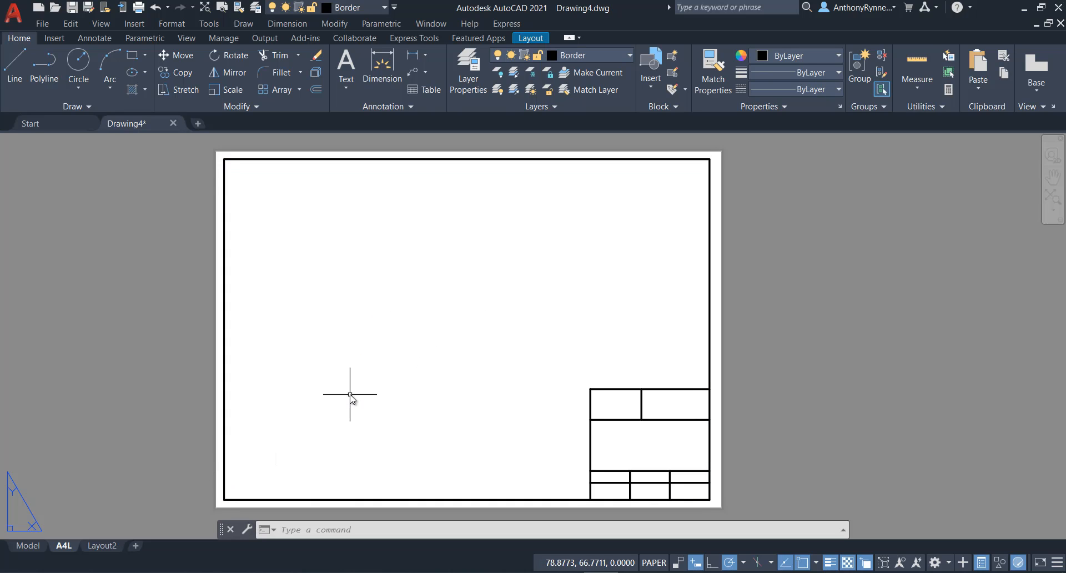
mouse_move(350, 393)
middle_down()
mouse_move(364, 399)
mouse_move(359, 389)
middle_up()
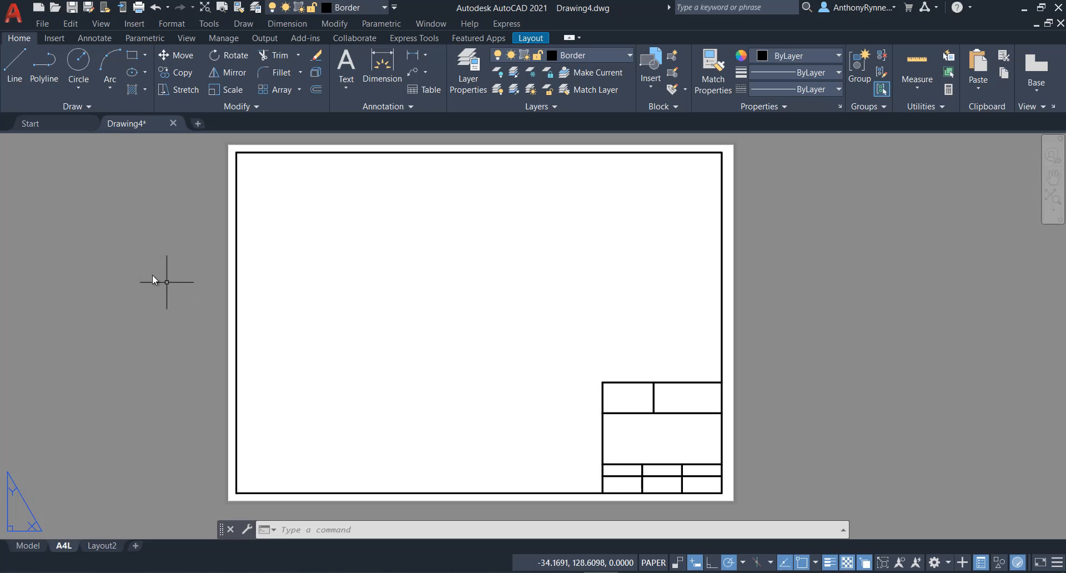
middle_drag(299, 282, 324, 288)
middle_drag(413, 331, 403, 322)
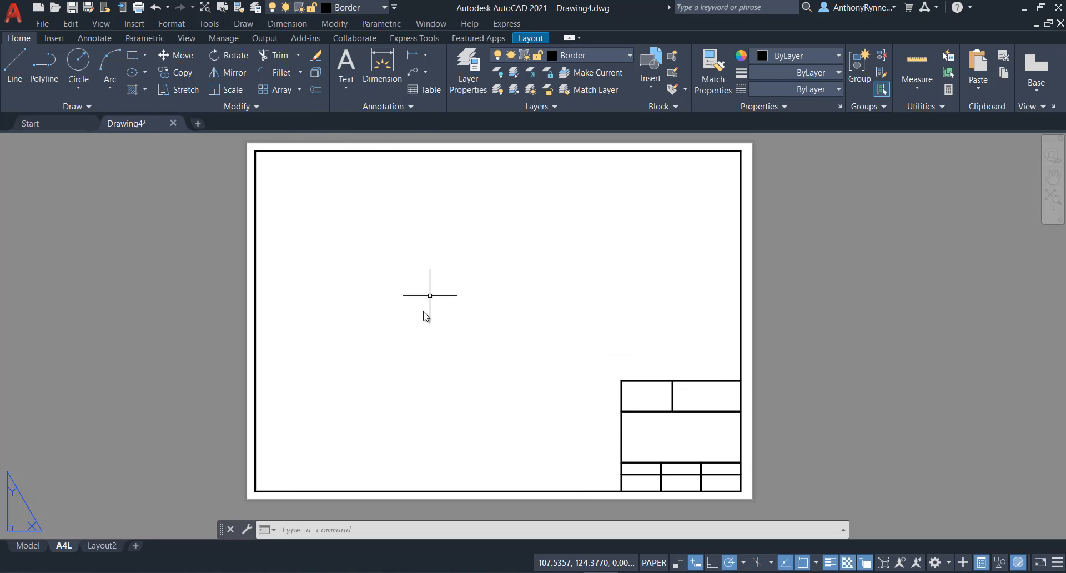
middle_drag(372, 284, 359, 288)
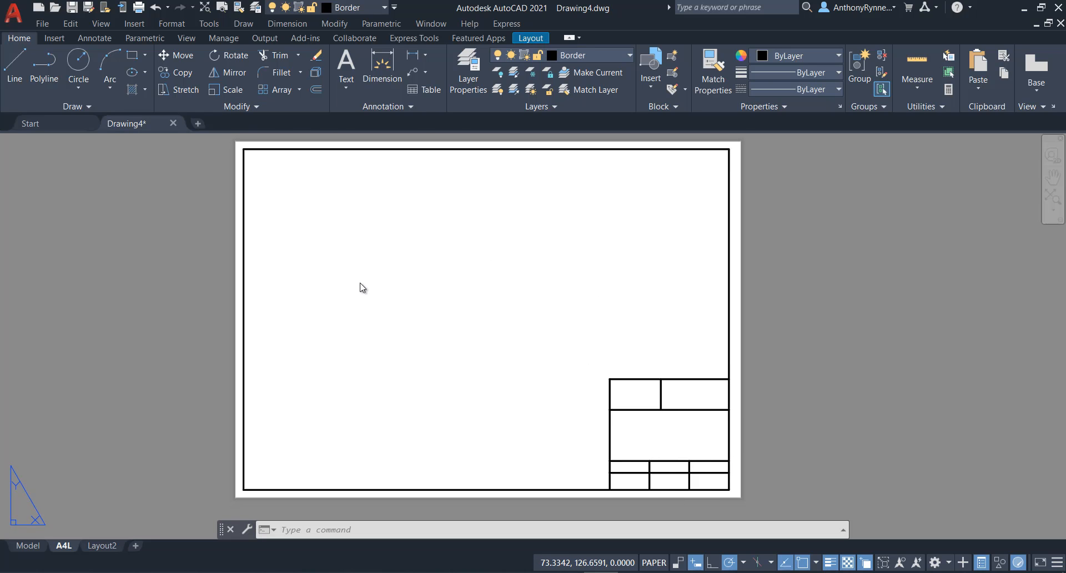